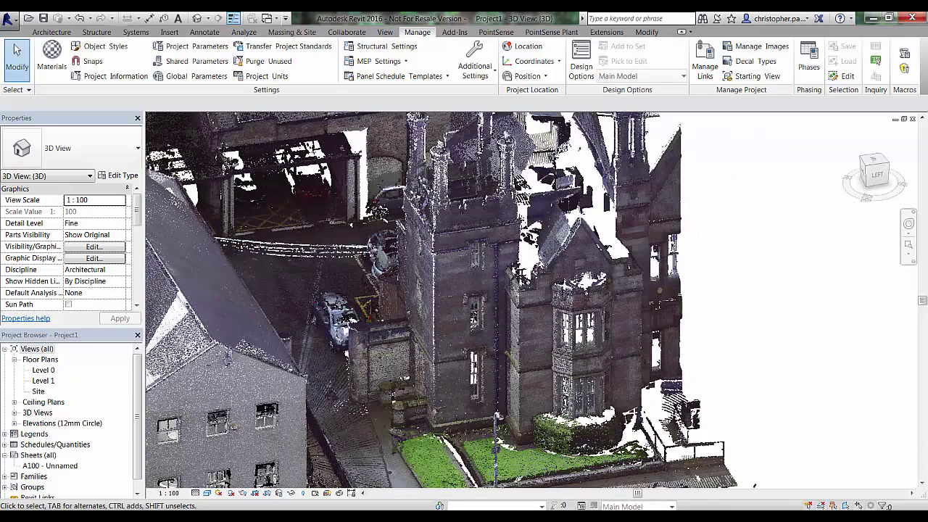
- In the Site floor plan, draw a vertical building section along the outer face of the square tower's garden-side wall
double_click(38, 391)
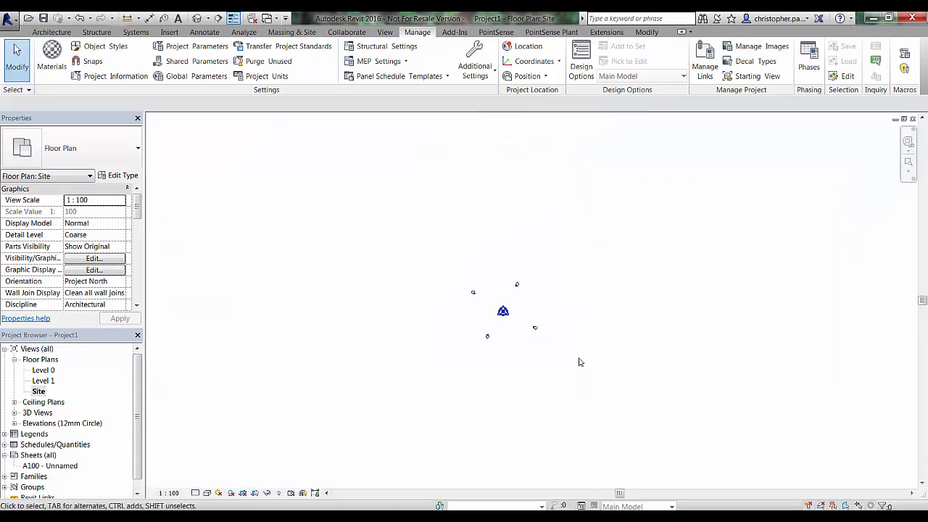
scroll(484, 292, "up", 10)
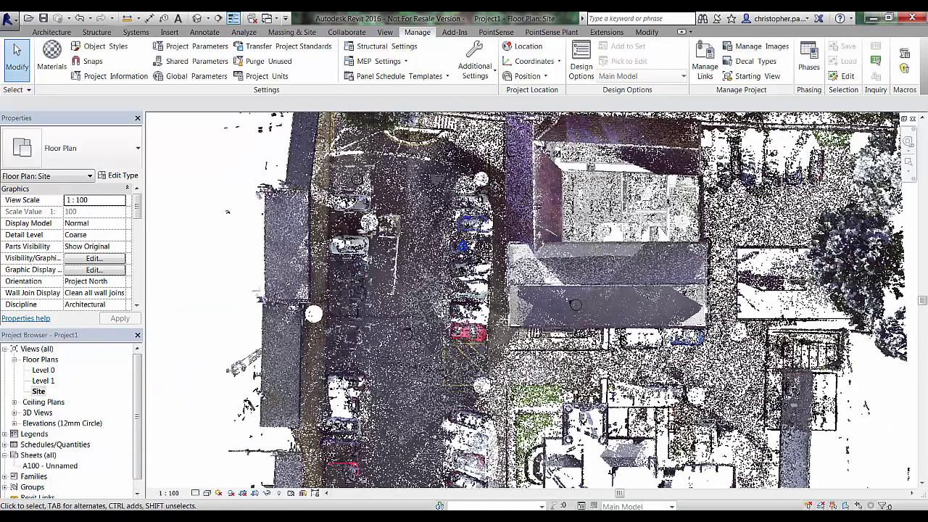
scroll(496, 299, "up", 8)
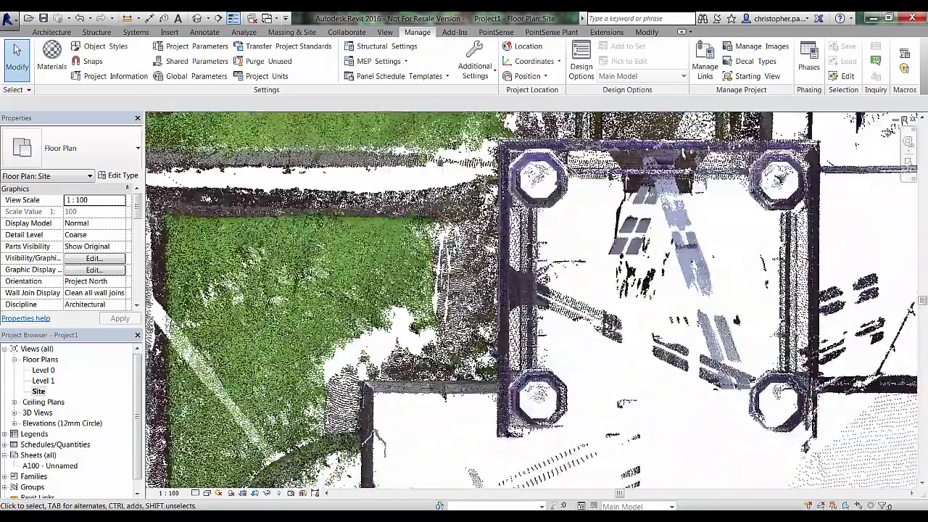
left_click(218, 18)
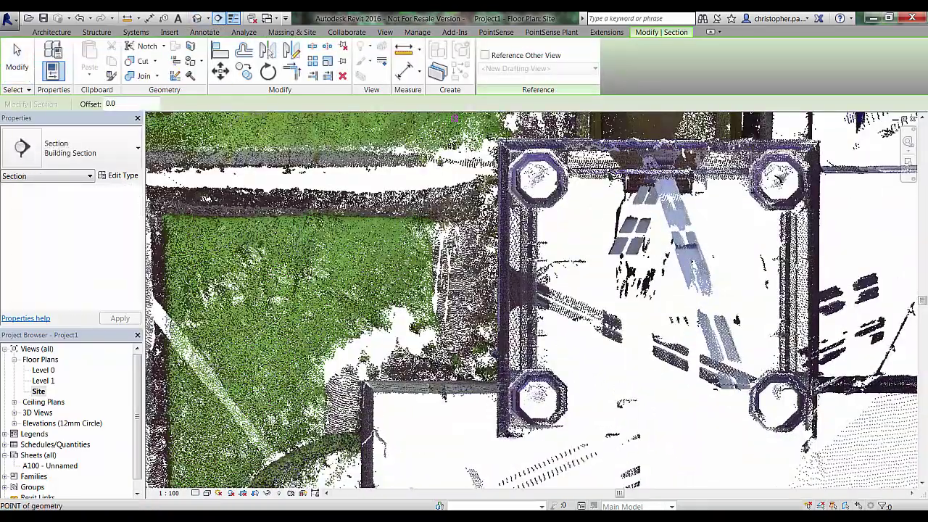
left_click(490, 455)
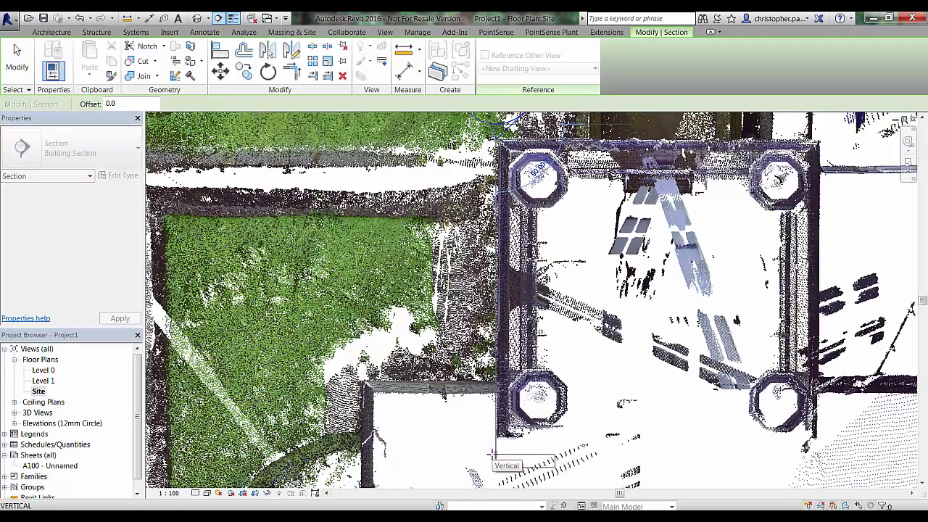
left_click(493, 455)
- Reduce the section's view depth to just beyond the tower's nearest pair of octagonal turrets and open the section view
scroll(735, 318, "down", 1)
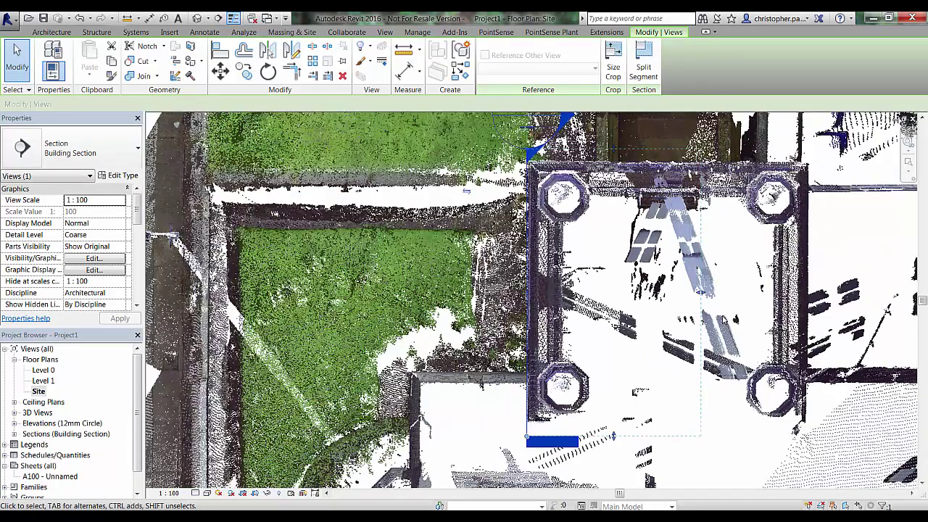
middle_click_drag(734, 318, 678, 293)
left_click_drag(643, 268, 533, 268)
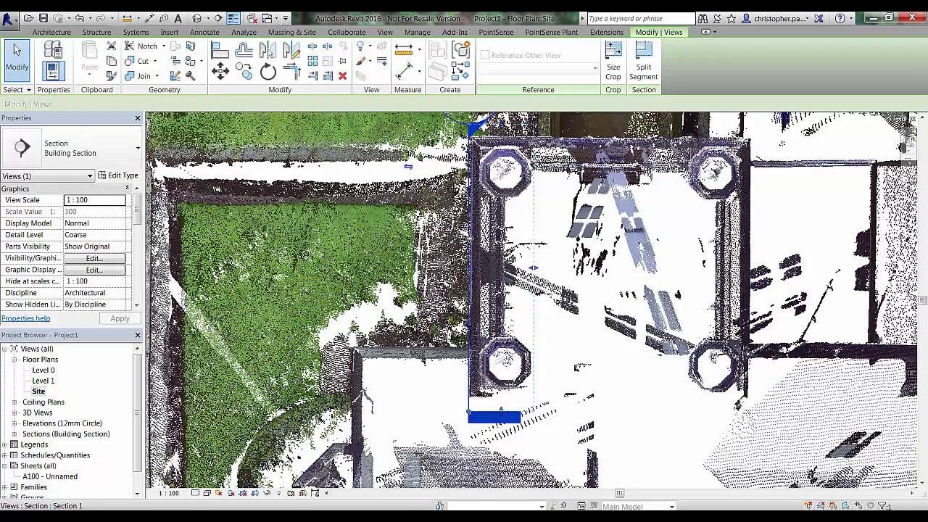
right_click(468, 233)
left_click(508, 296)
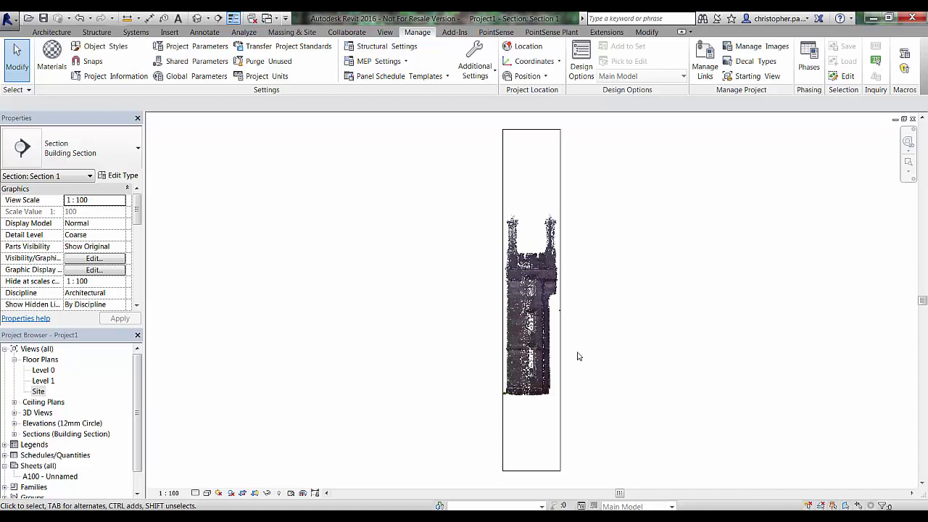
- Crop the section view from below and above so it frames only the tower's battlements and two turrets
left_click(560, 438)
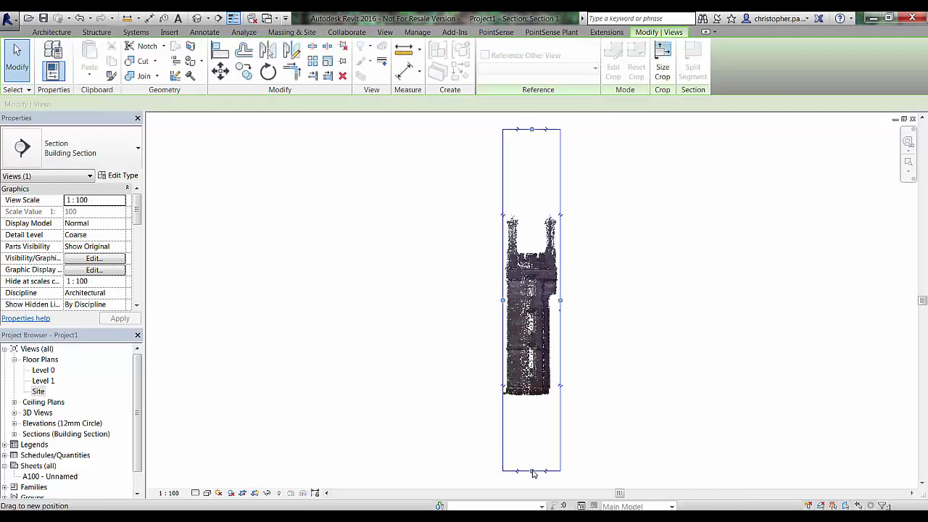
left_click_drag(533, 471, 590, 271)
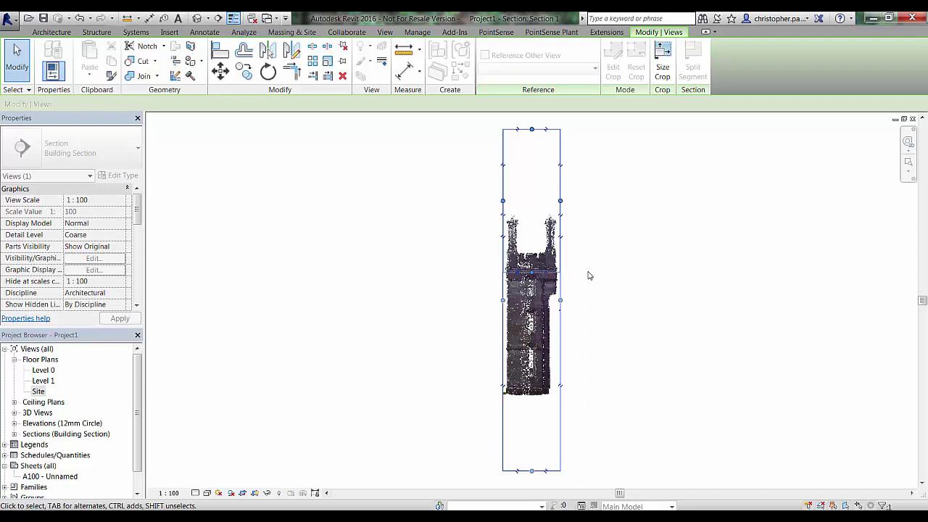
left_click(535, 137)
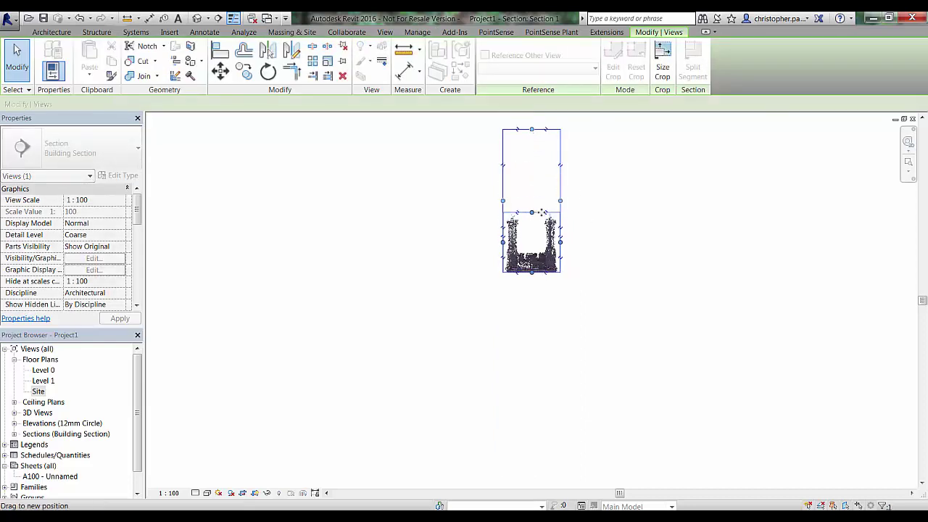
left_click(611, 242)
scroll(538, 245, "up", 5)
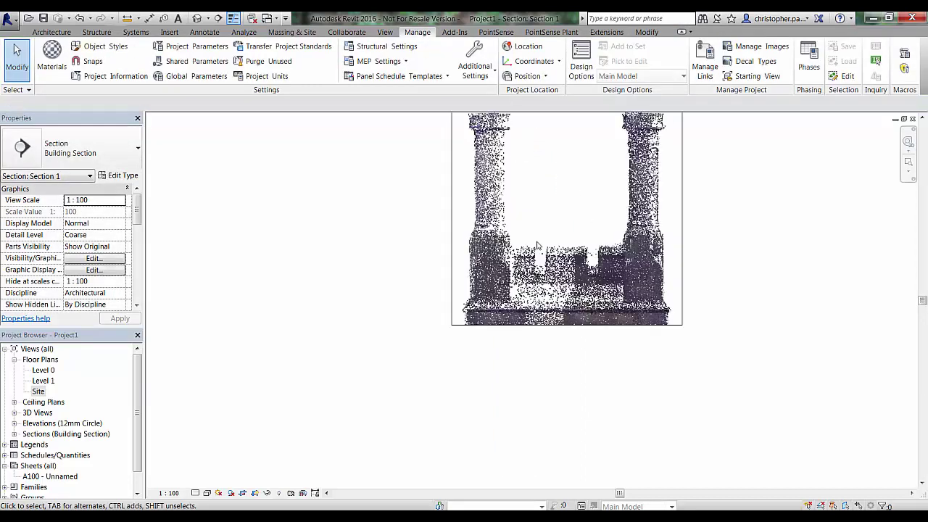
scroll(555, 255, "up", 1)
middle_click_drag(555, 254, 545, 292)
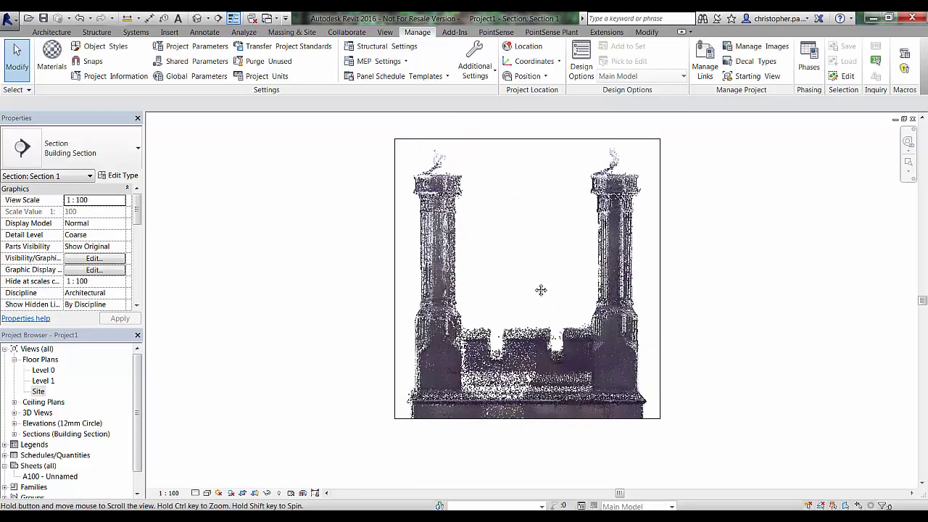
middle_click_drag(541, 290, 527, 293)
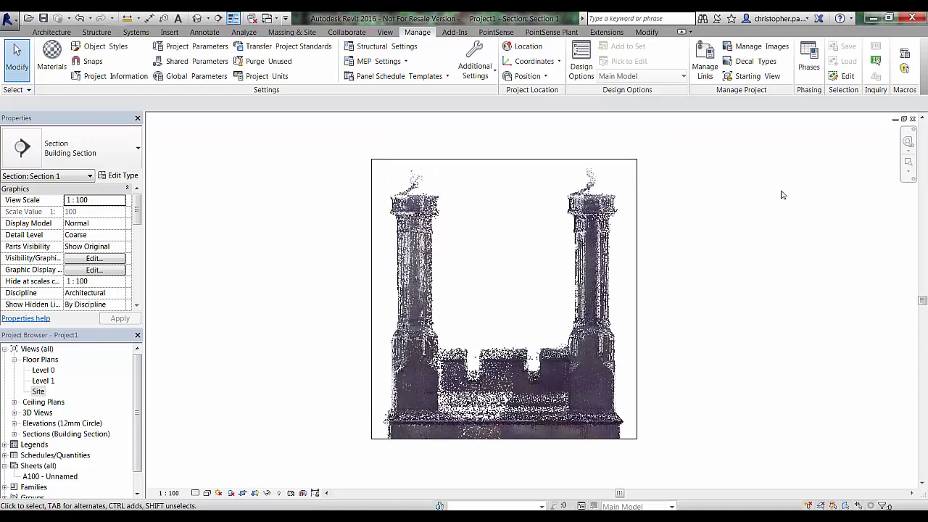
- Set the ortho image X-ray intensity factor to 1000 in the PointSense settings and apply it
left_click(496, 32)
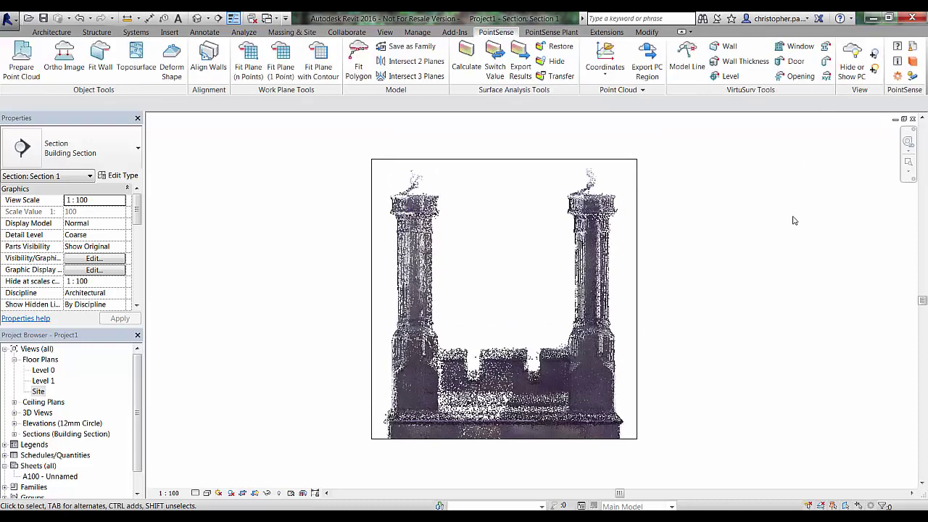
left_click(898, 76)
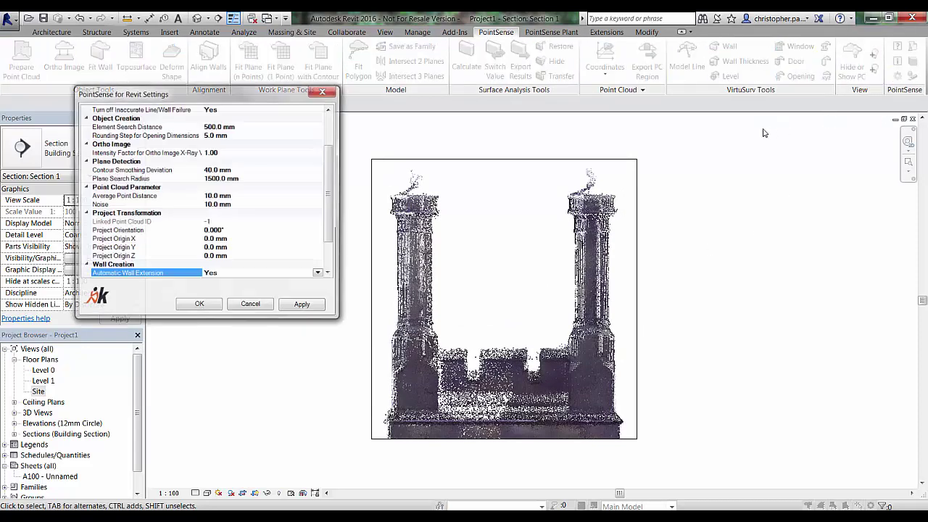
left_click(223, 152)
double_click(209, 154)
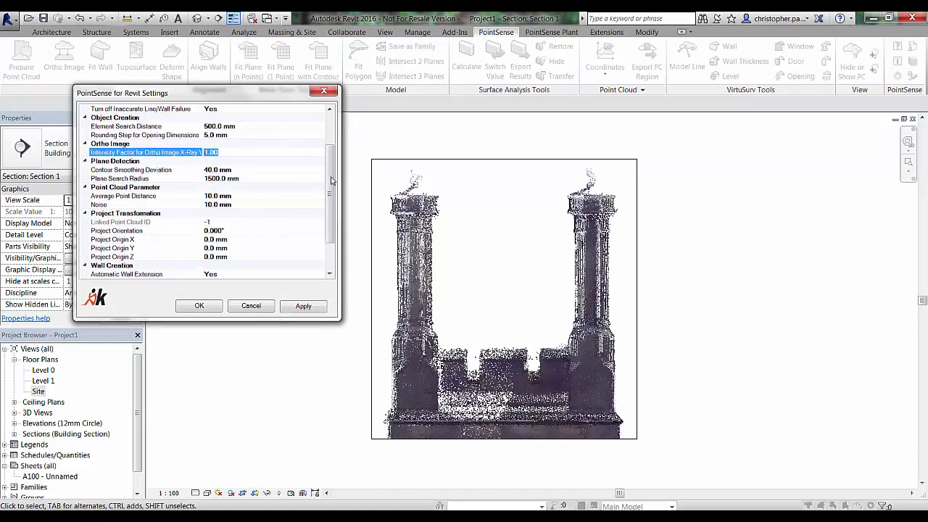
left_click(208, 154)
left_click(310, 310)
left_click(200, 305)
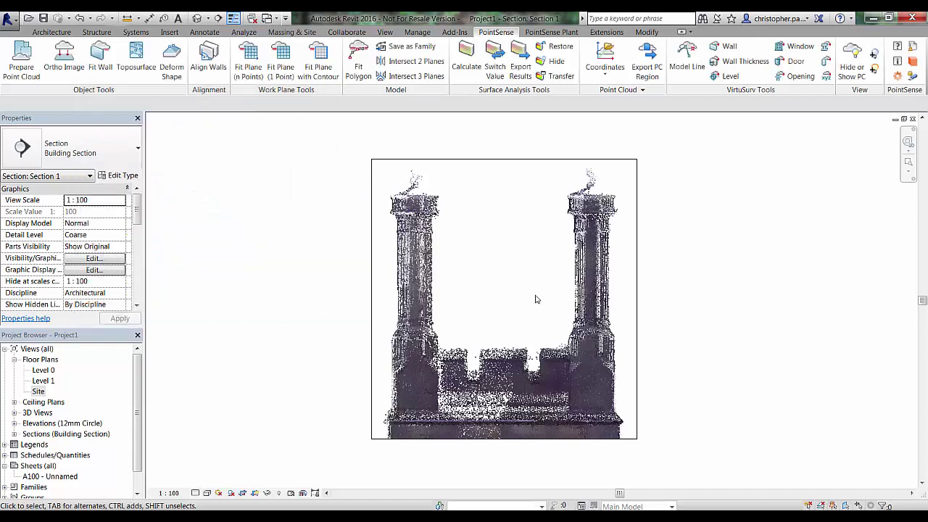
- Generate a colour-filled ortho image of the section with a 2.0 mm pixel size and insert it in the same view
left_click(64, 58)
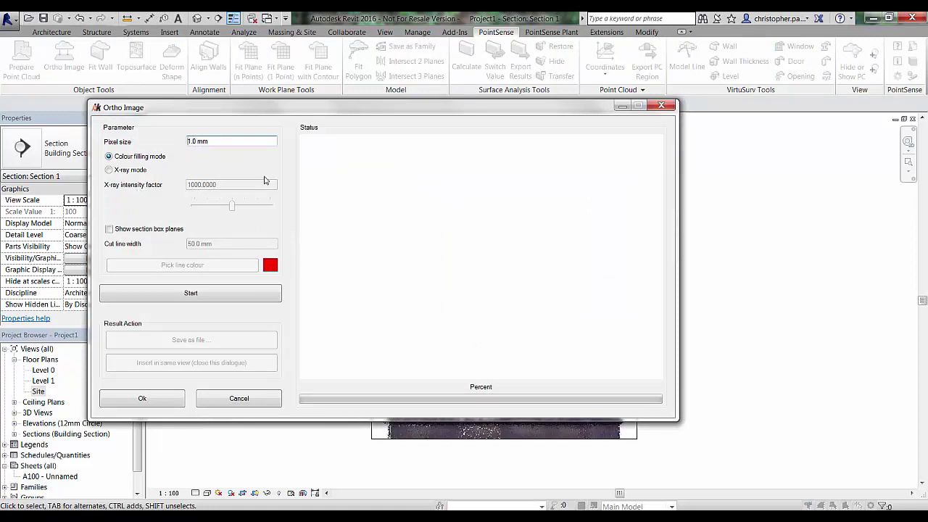
left_click_drag(205, 141, 193, 149)
left_click(190, 141)
left_click(186, 293)
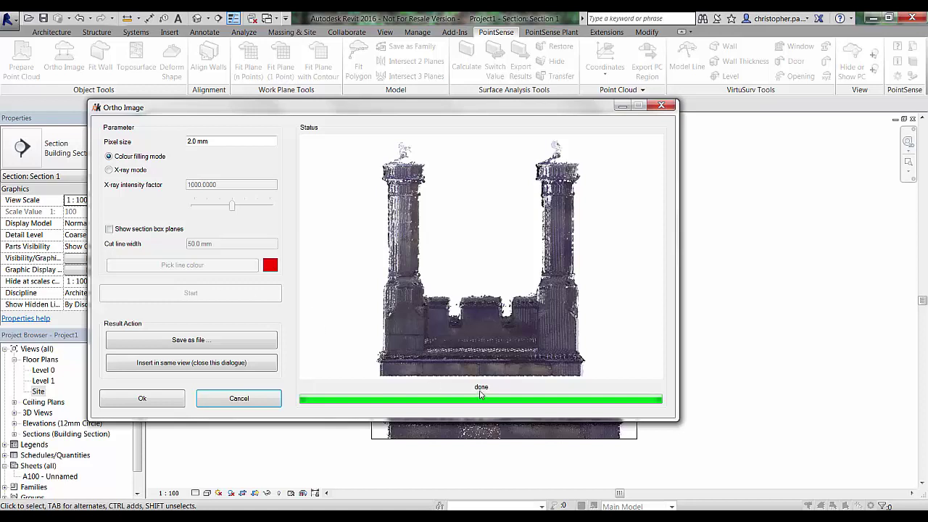
left_click(216, 364)
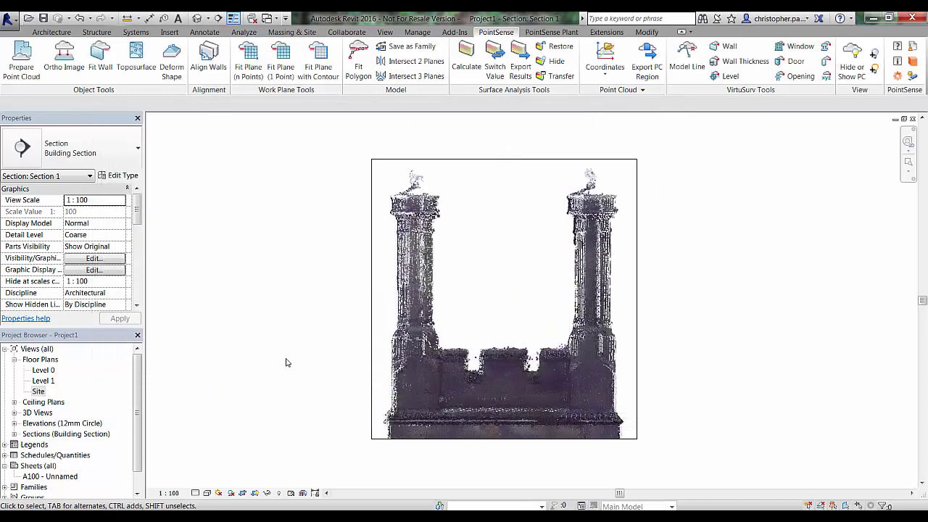
- Toggle the point cloud's visibility to compare it with the inserted ortho image, leaving the cloud hidden
left_click(863, 74)
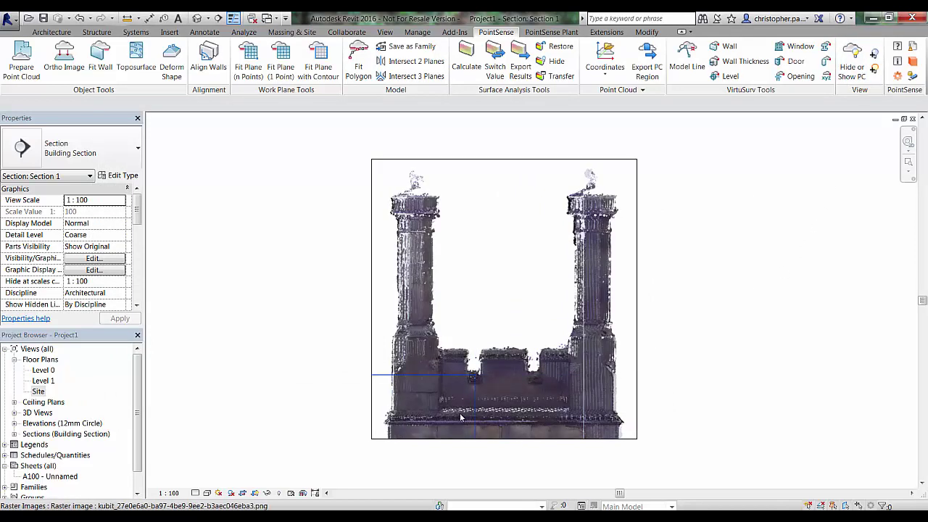
left_click(848, 75)
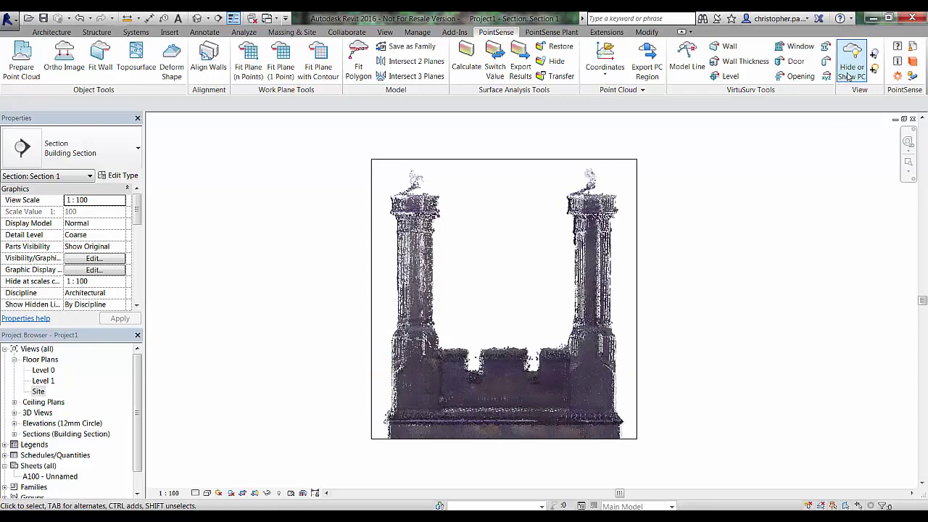
left_click(849, 75)
- Examine the inserted ortho image's detail and its raster tiles across the battlements and turrets
scroll(470, 410, "up", 5)
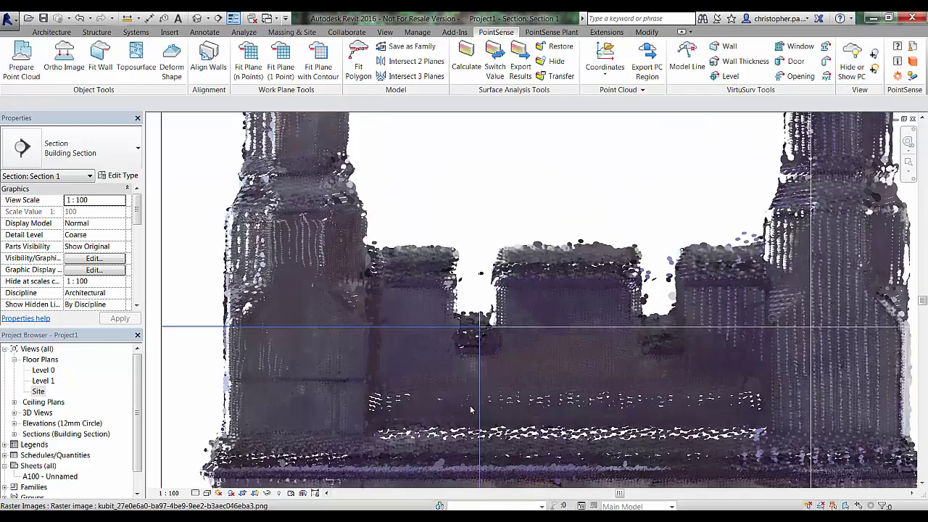
middle_click_drag(581, 381, 559, 308)
scroll(582, 283, "down", 2)
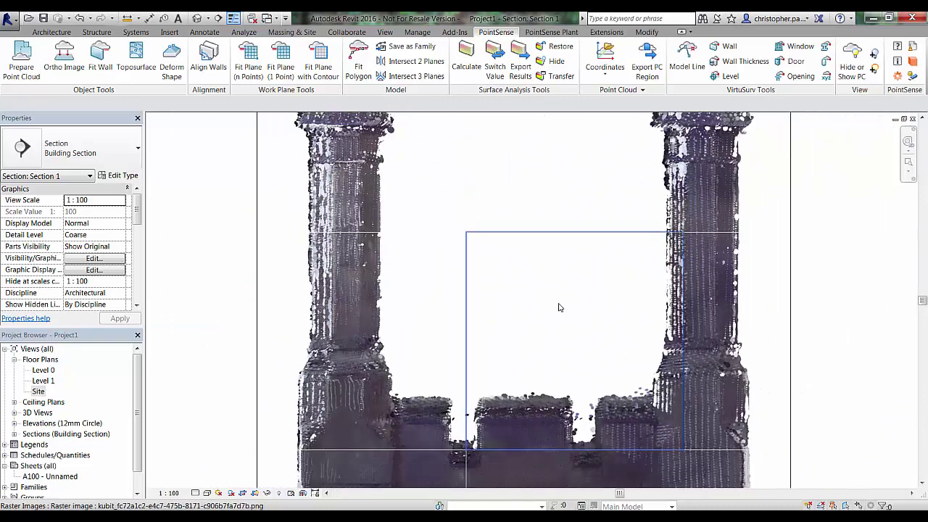
scroll(558, 308, "down", 3)
left_click(749, 283)
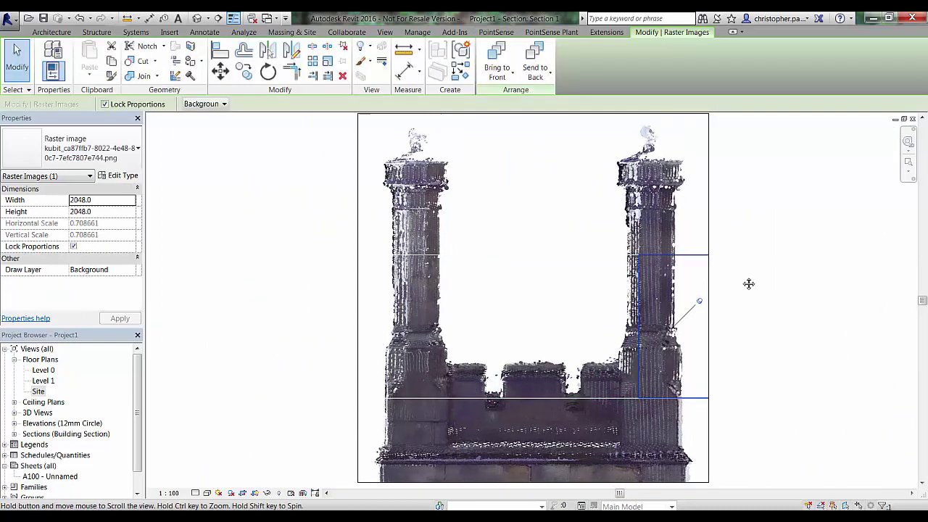
scroll(749, 284, "down", 1)
key("Escape")
middle_click_drag(769, 207, 743, 256)
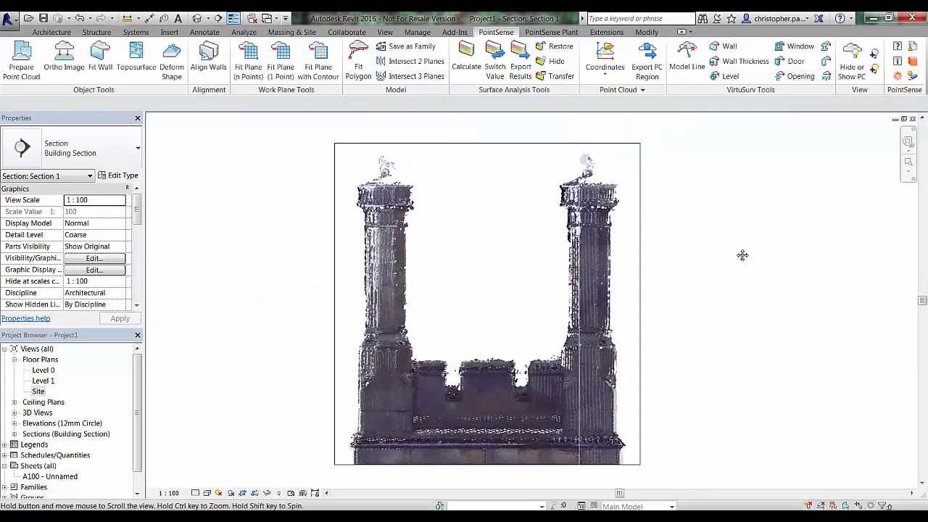
- Open the default 3D view and orient it to Section 1
left_click(197, 18)
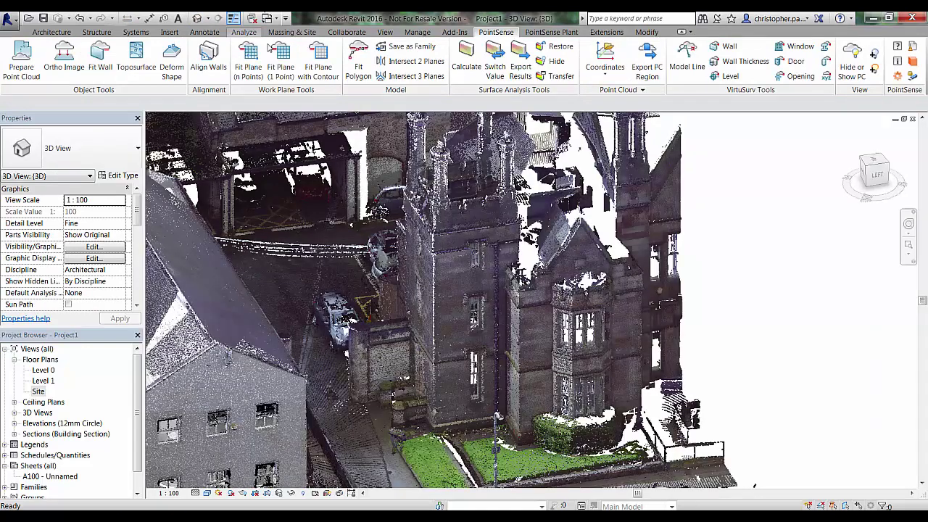
right_click(872, 166)
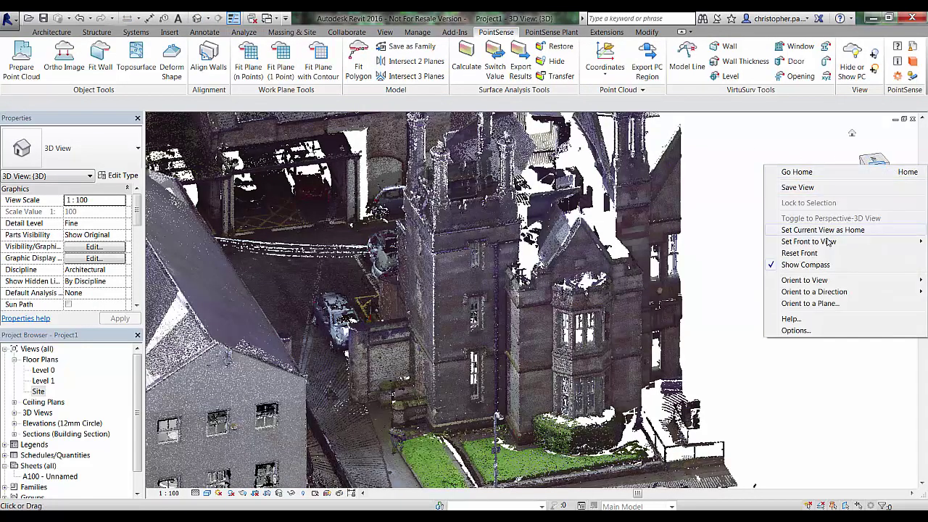
mouse_move(812, 280)
mouse_move(754, 304)
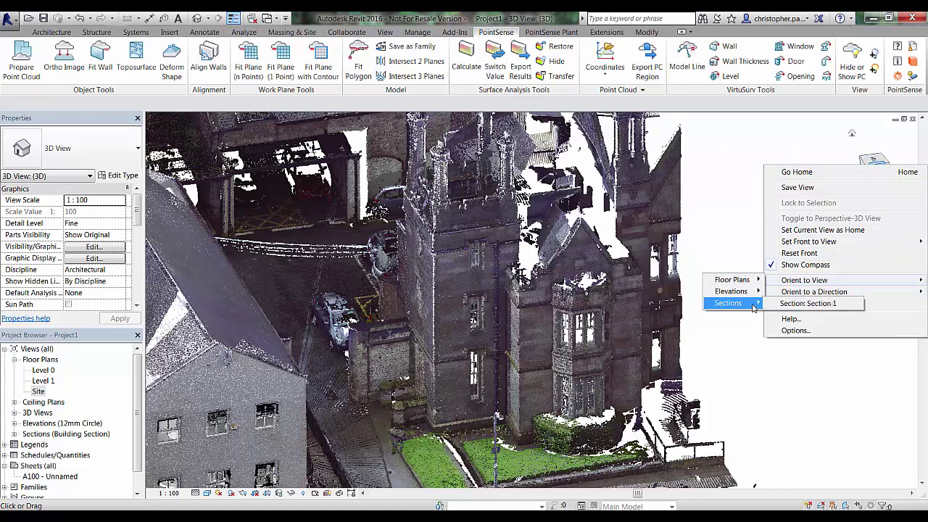
left_click(808, 303)
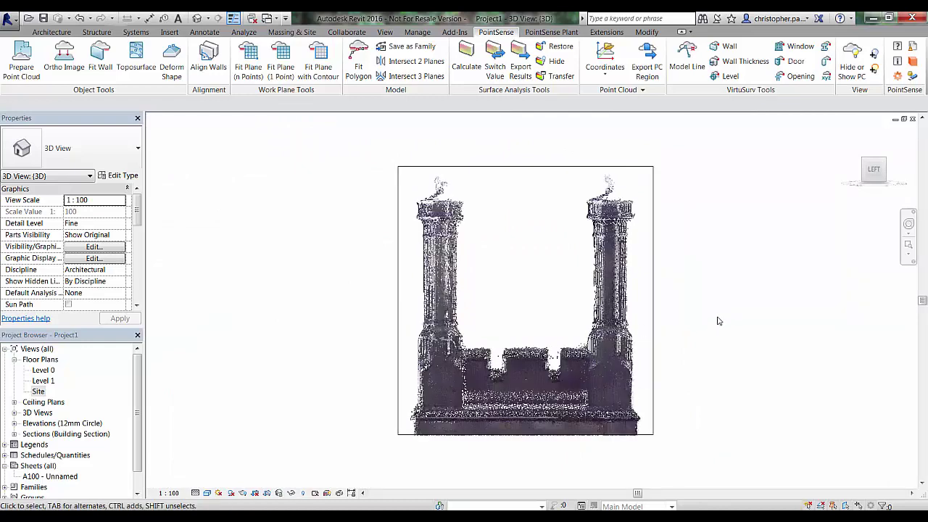
- Generate an X-ray mode ortho image of the 3D view at 2.0 mm pixel size, raising the intensity factor to about 2042
left_click(66, 61)
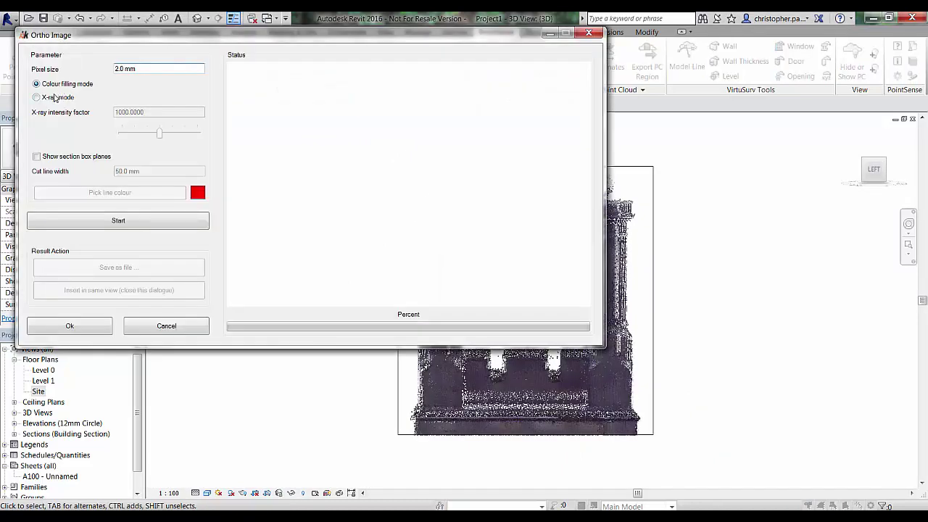
left_click(37, 98)
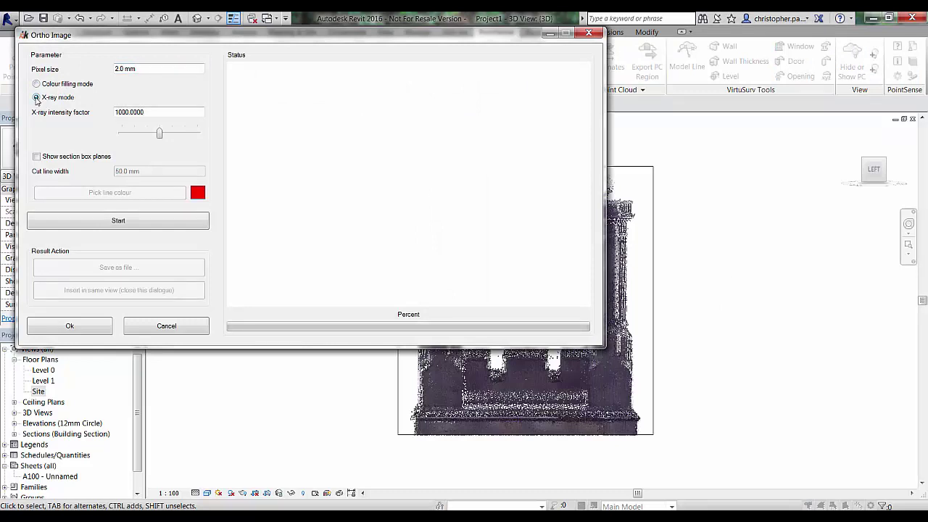
left_click(137, 228)
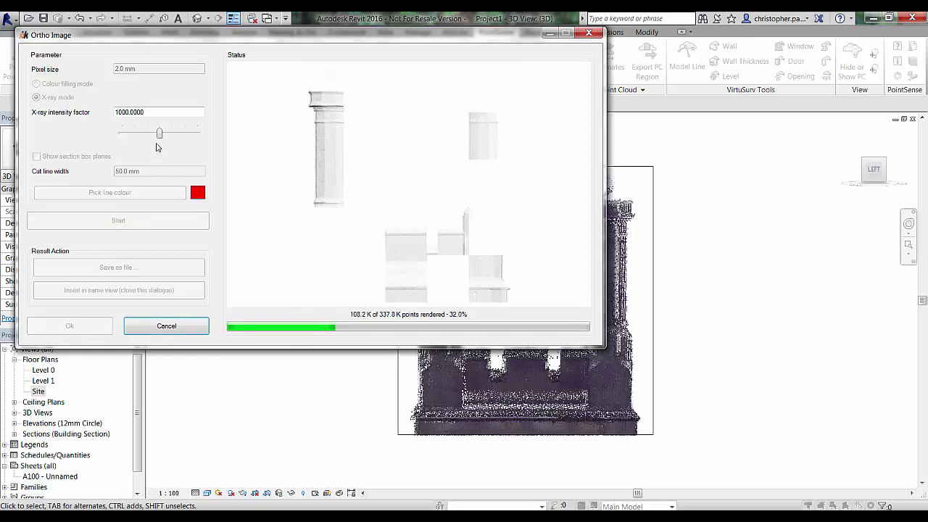
mouse_move(159, 136)
left_mouse_down()
mouse_move(201, 137)
mouse_move(124, 135)
mouse_move(163, 135)
left_mouse_up()
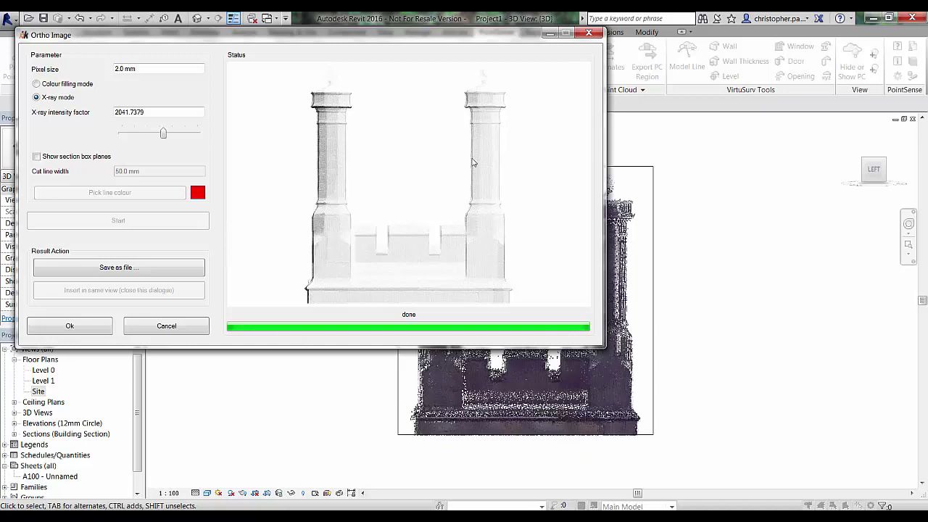
- Raise the X-ray intensity factor to about 3090 and examine the ortho image preview across the turrets and battlements
key("Right")
scroll(409, 237, "up", 3)
scroll(409, 237, "down", 4)
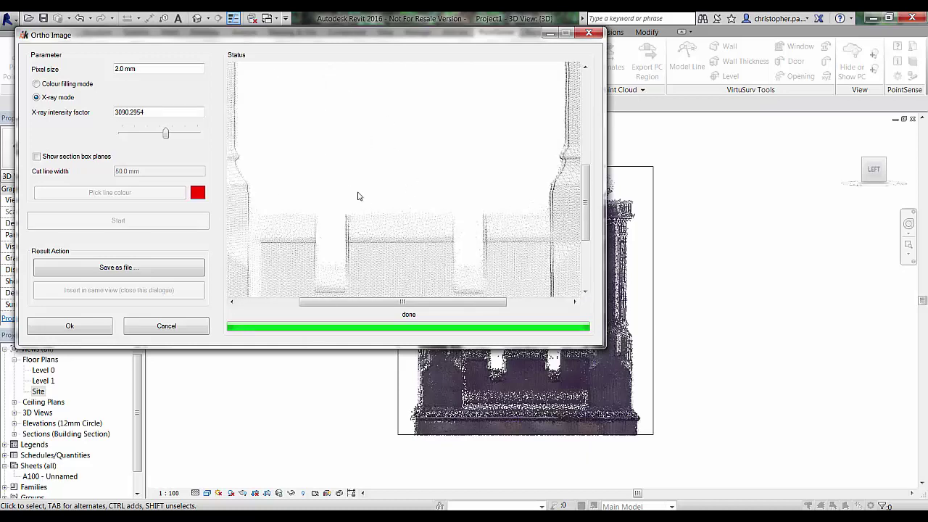
scroll(314, 195, "down", 2)
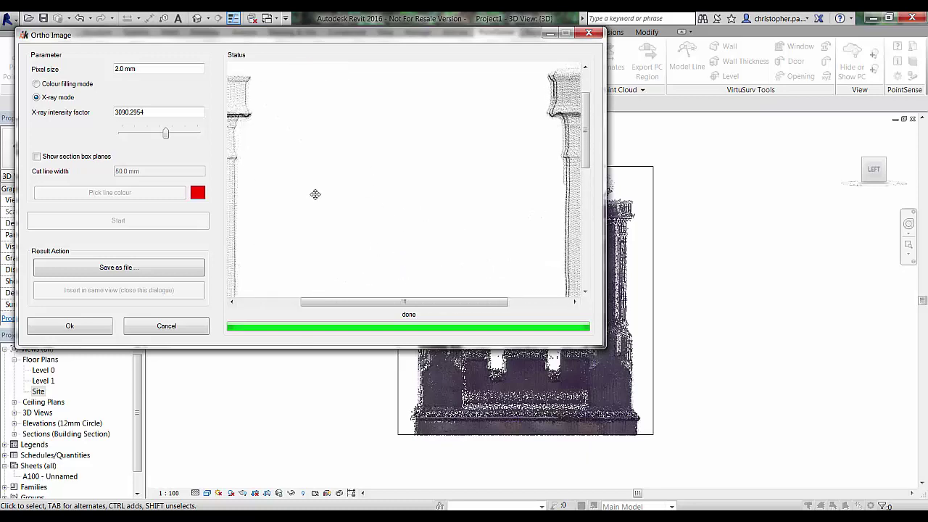
scroll(381, 198, "up", 2)
scroll(414, 195, "down", 2)
scroll(413, 196, "down", 1)
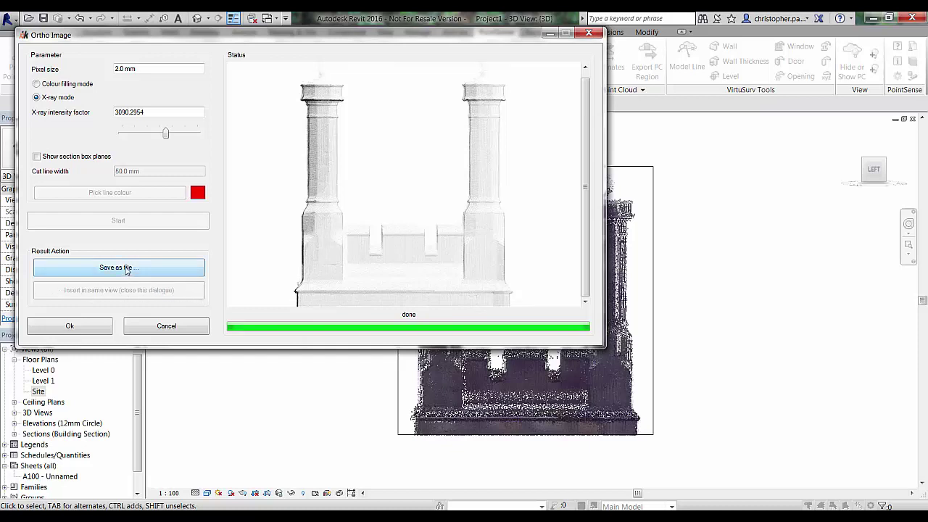
- Enable showing section box planes for the ortho image and set their line colour to black
left_click(37, 158)
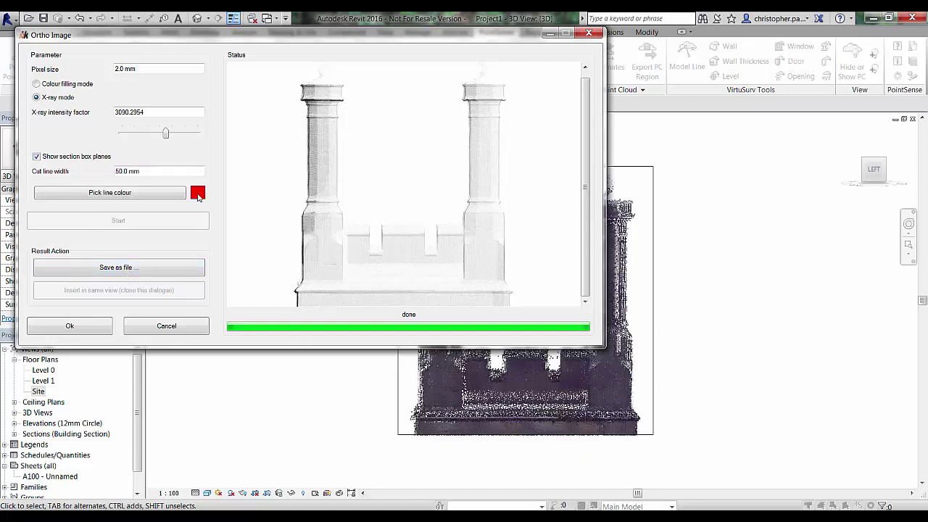
left_click(161, 198)
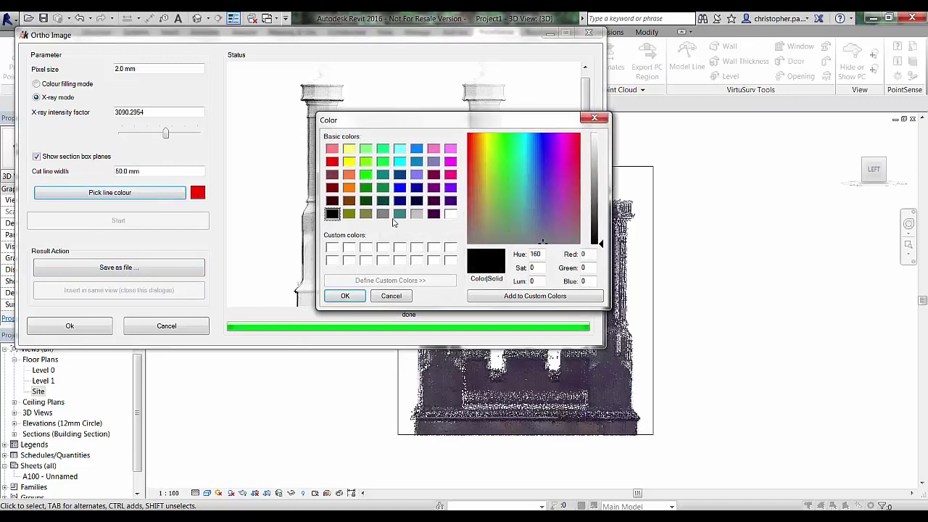
left_click(357, 298)
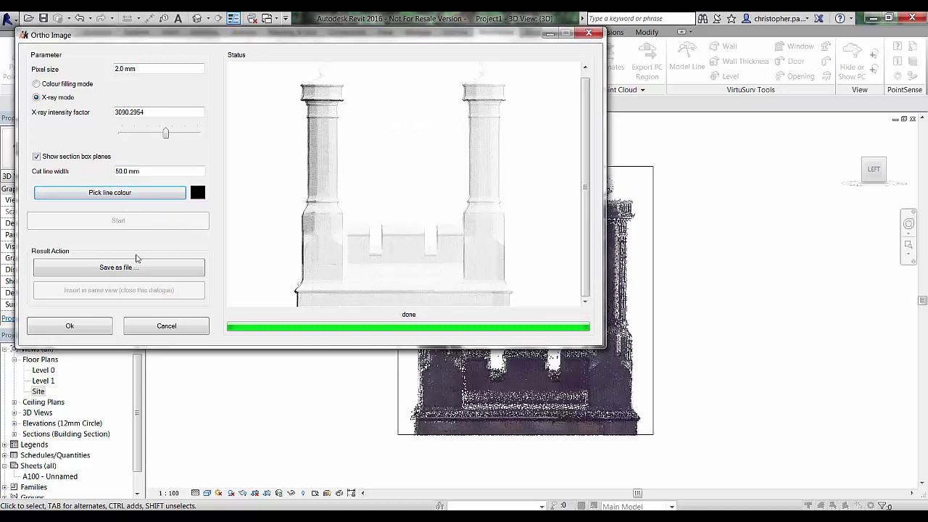
- Save the ortho image to the Desktop as a PNG named Chinmney Front and finish the ortho image command
left_click(137, 270)
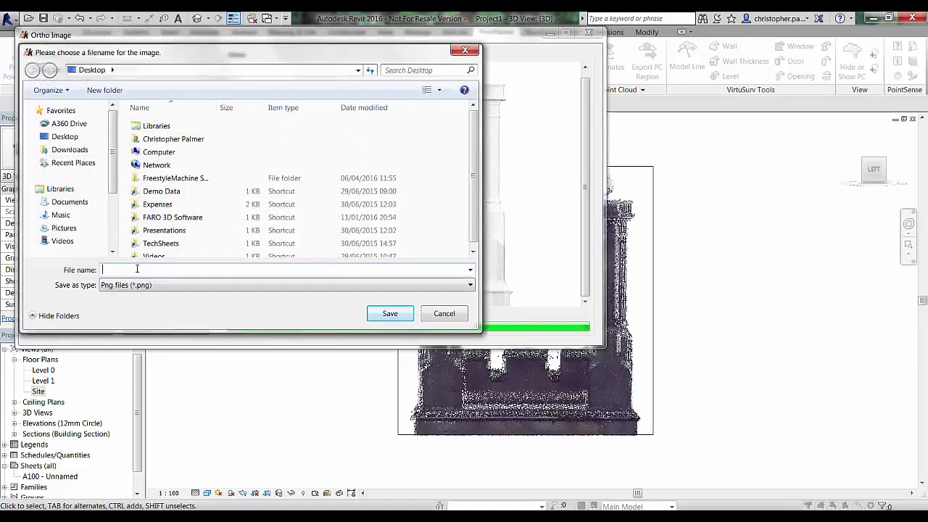
type("Chonmney Front")
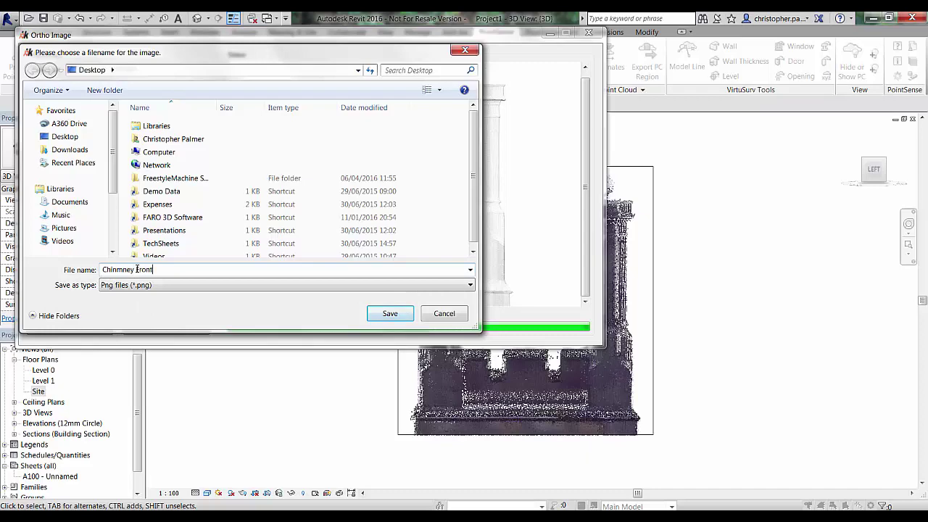
left_click(395, 316)
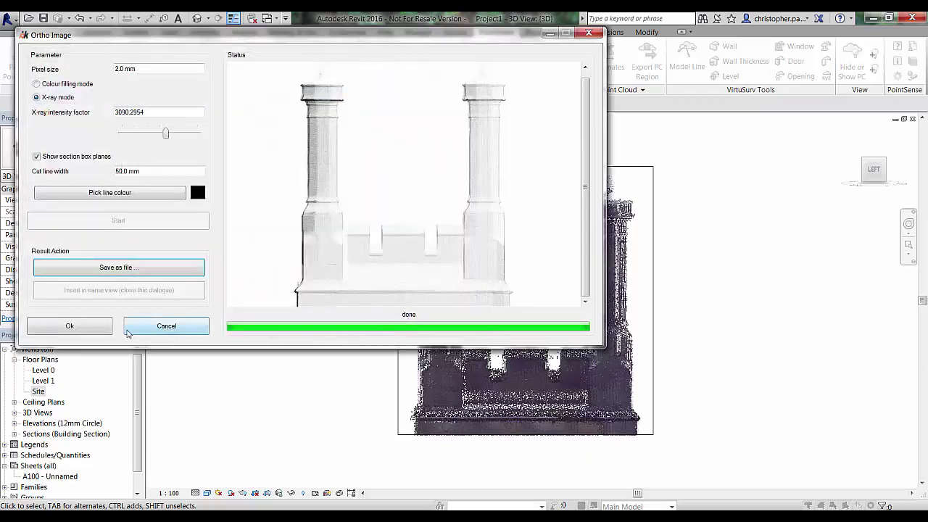
left_click(102, 330)
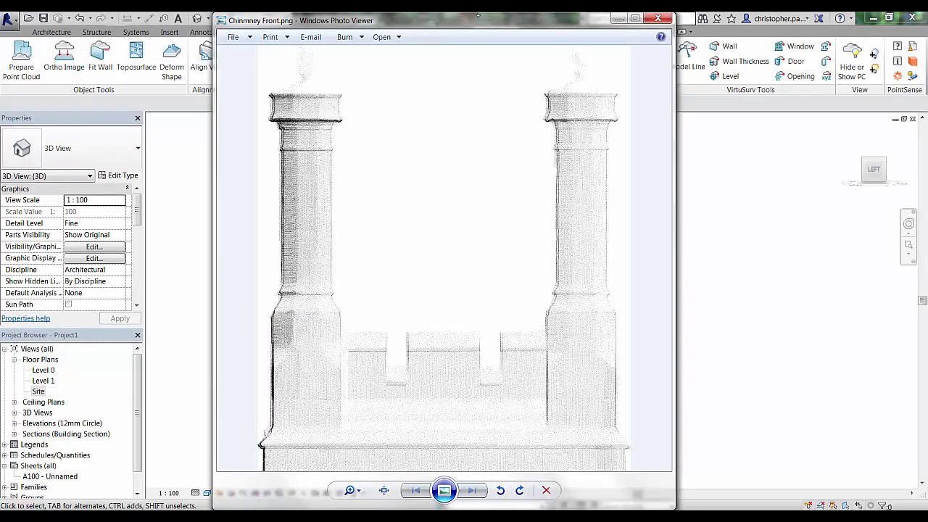
- Compare the saved Chinmney Front image in Windows Photo Viewer with the point cloud, and close the viewer
left_click_drag(476, 25, 500, 24)
left_click_drag(606, 14, 606, 176)
left_click_drag(530, 193, 229, 149)
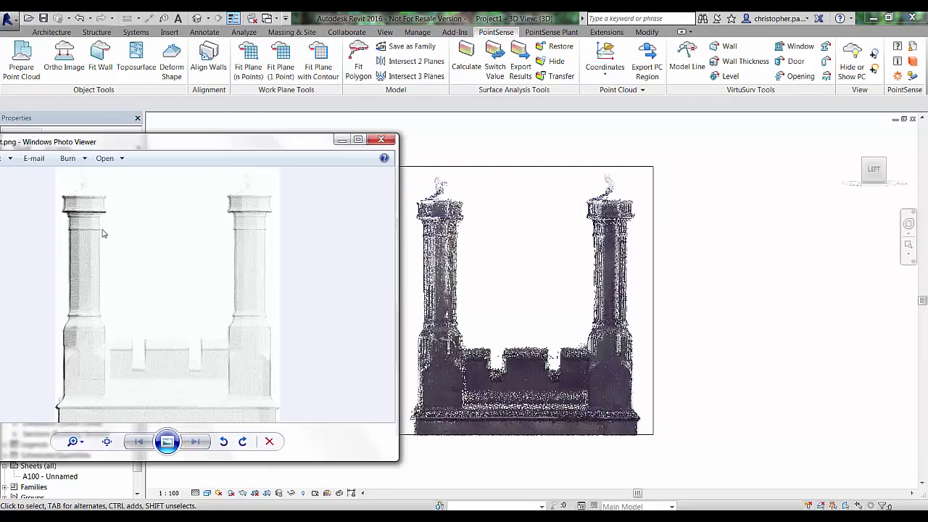
left_click_drag(274, 150, 440, 147)
left_click(546, 139)
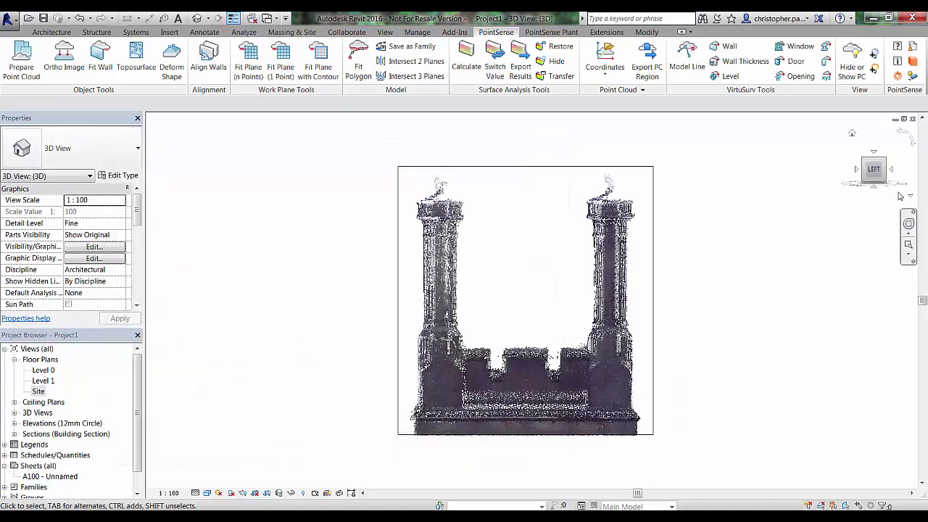
- Orient the 3D view to the top of the cropped point cloud, checking the back and left views on the way
left_click(857, 171)
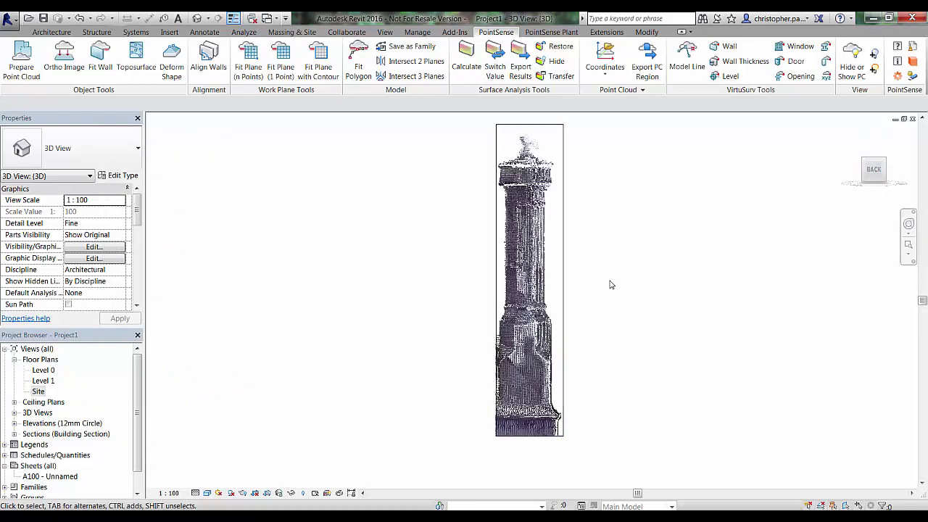
left_click(893, 173)
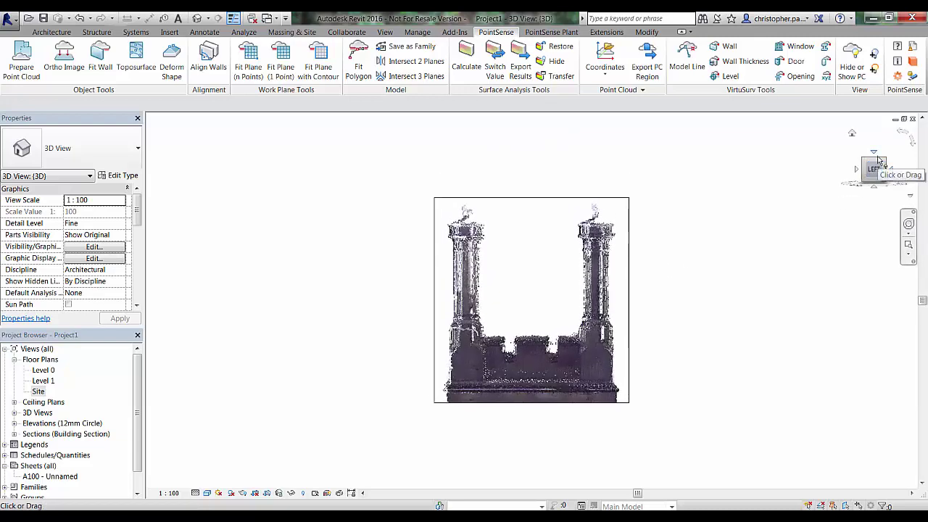
left_click(874, 155)
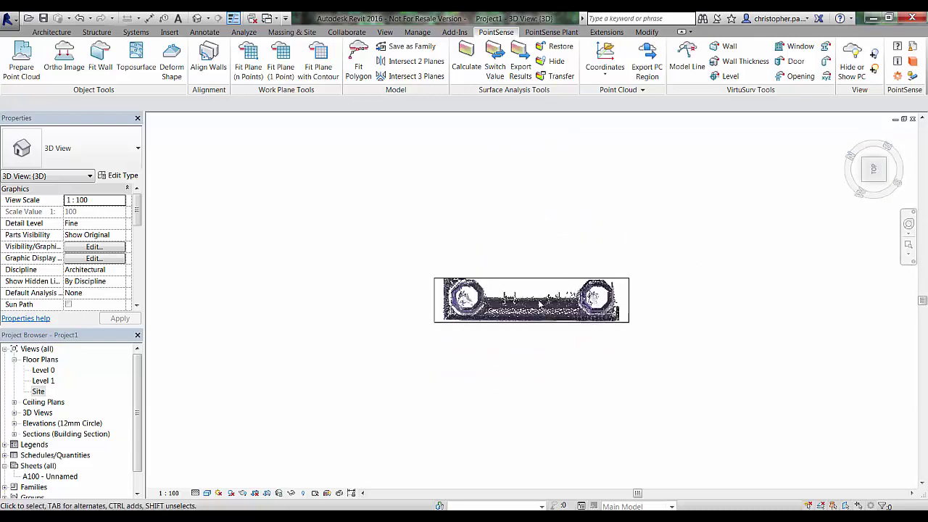
scroll(537, 310, "up", 2)
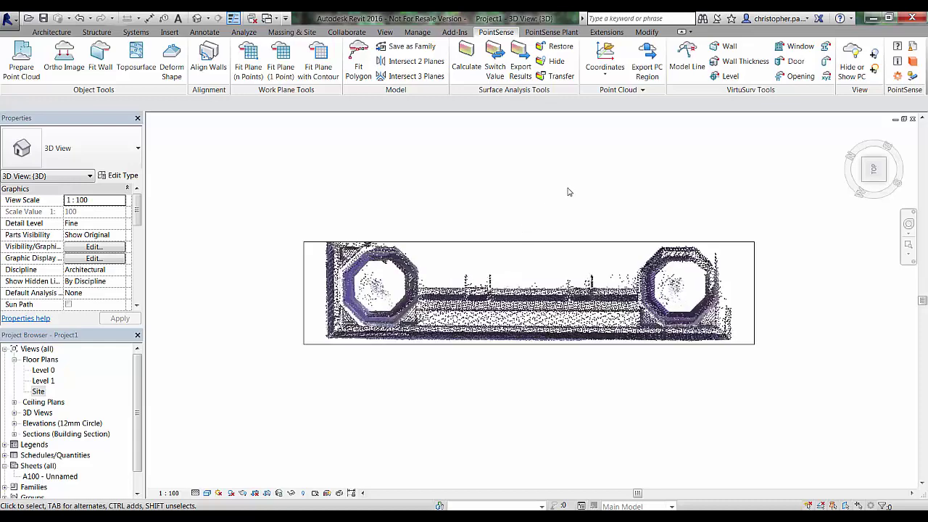
- Generate an X-ray mode ortho image of the top view at 2.0 mm pixel size with an intensity factor of 1000
left_click(65, 58)
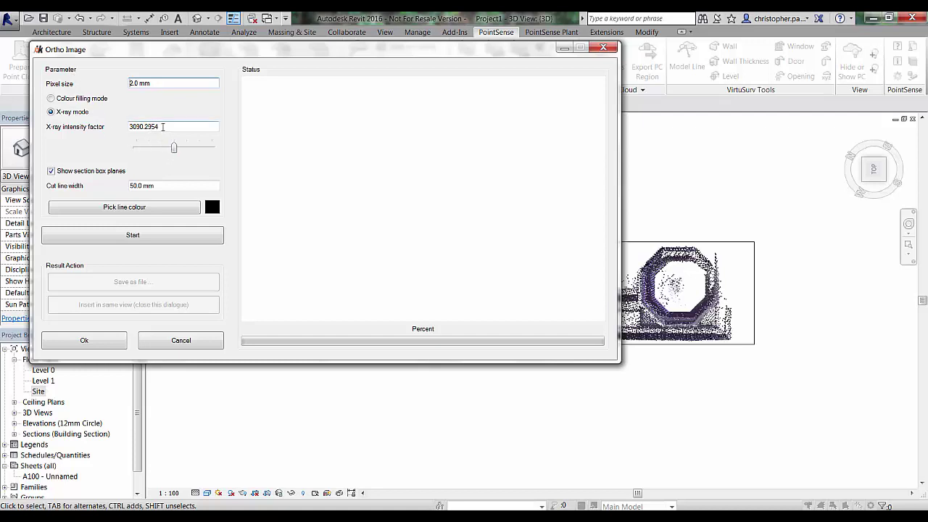
left_click_drag(143, 127, 109, 130)
left_click_drag(184, 129, 71, 133)
type("1")
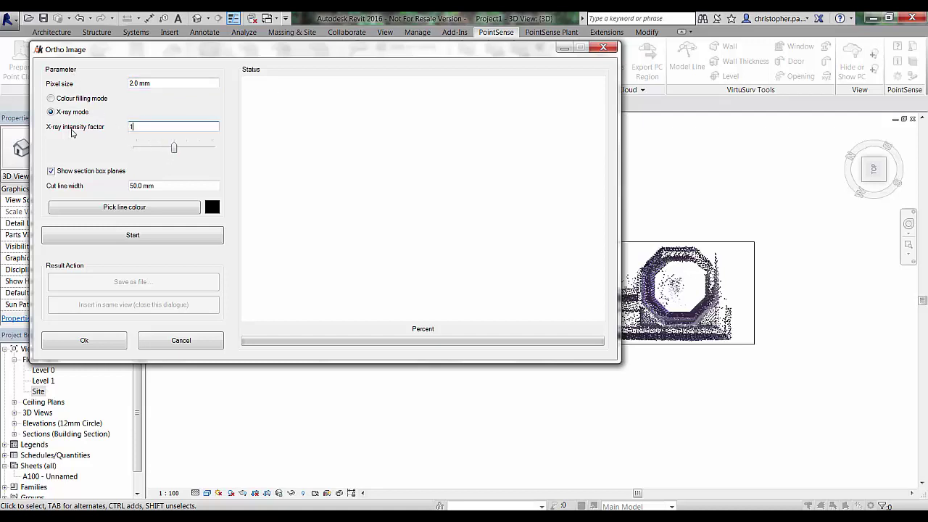
type("000")
key("Tab")
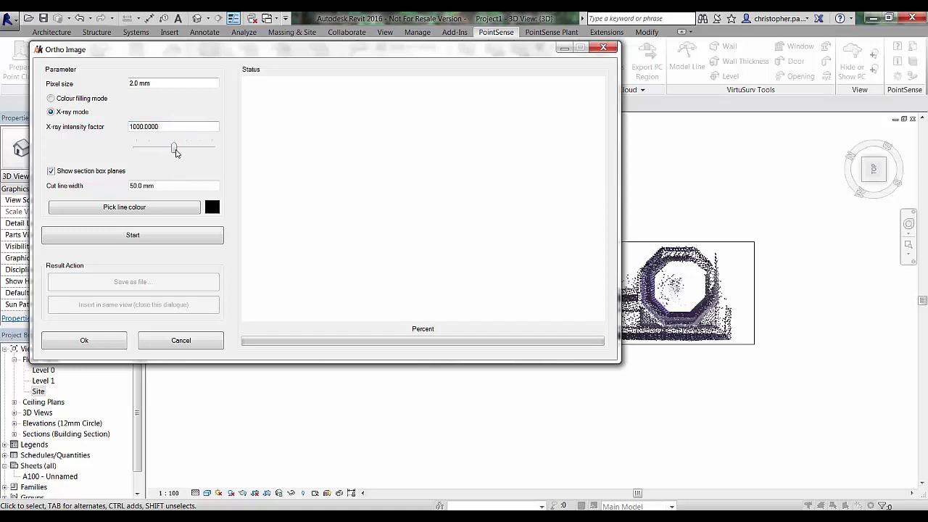
left_click(143, 239)
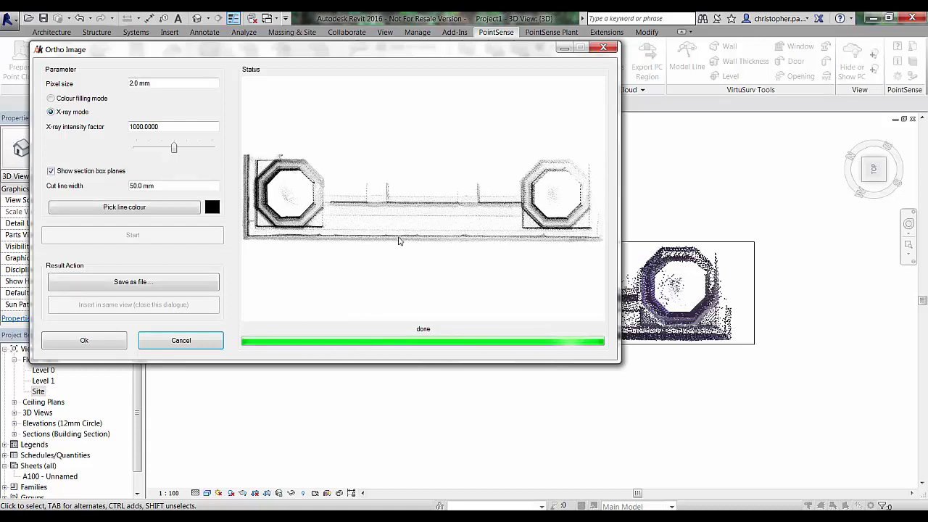
- Save the top-view ortho image to the Desktop as a PNG named Chimney Plan and finish the ortho image command
left_click(161, 287)
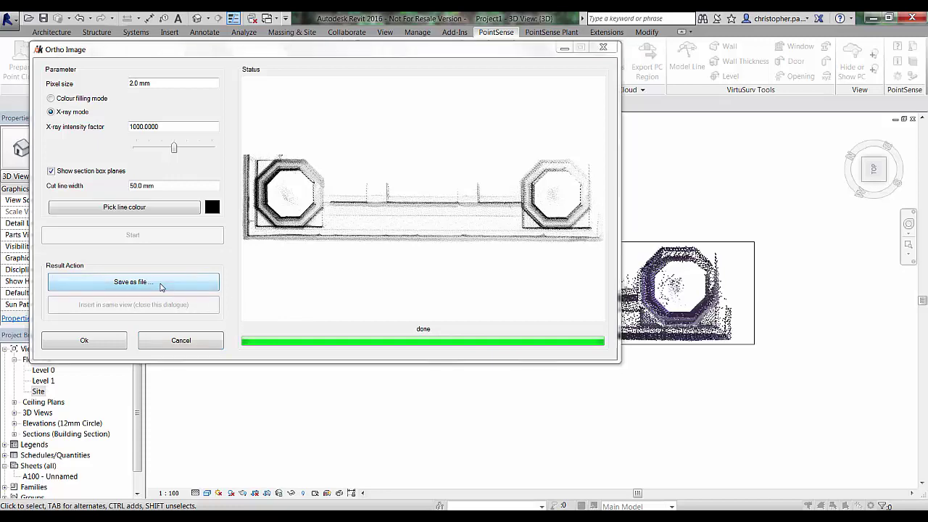
type("Chonn")
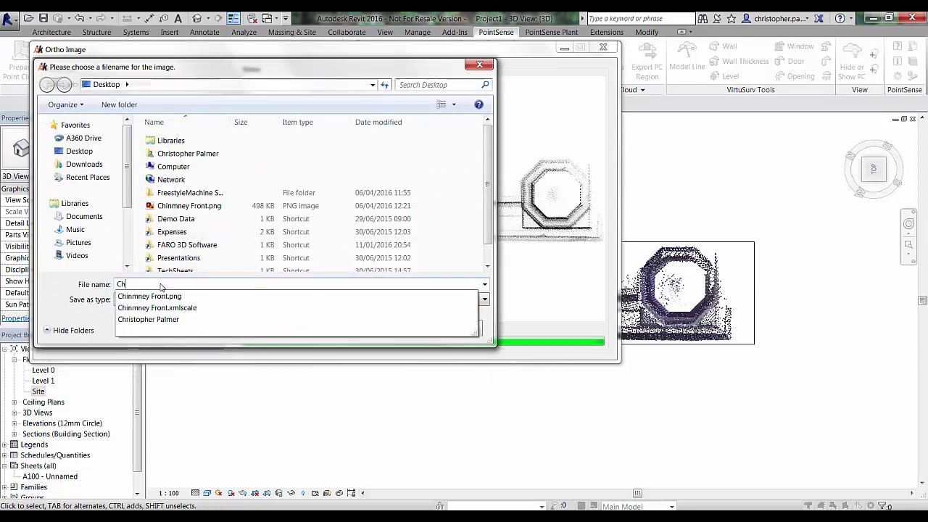
key("BackSpace")
type("imney")
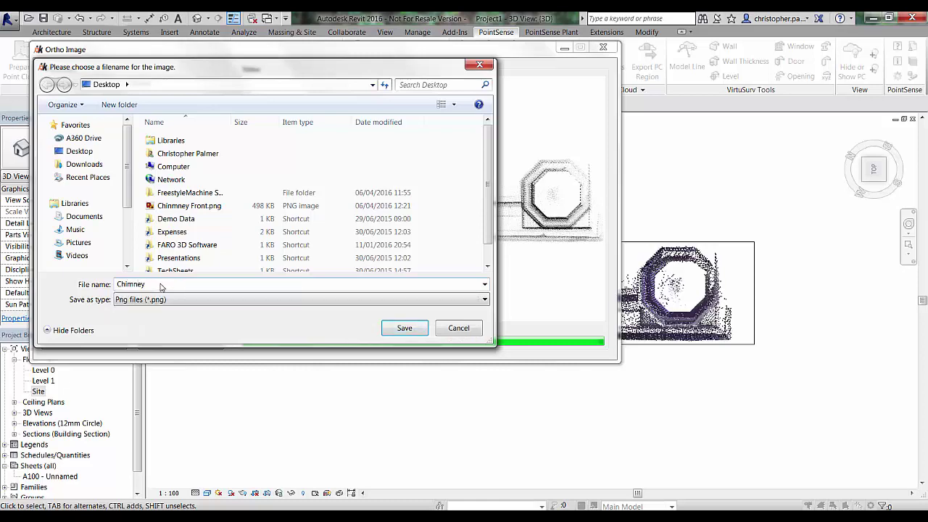
type(" Plan")
left_click(404, 328)
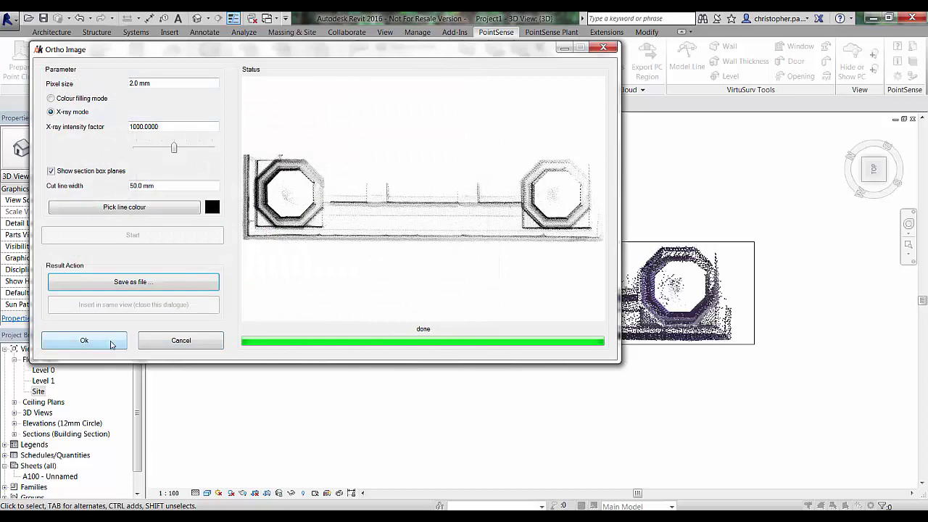
left_click(84, 341)
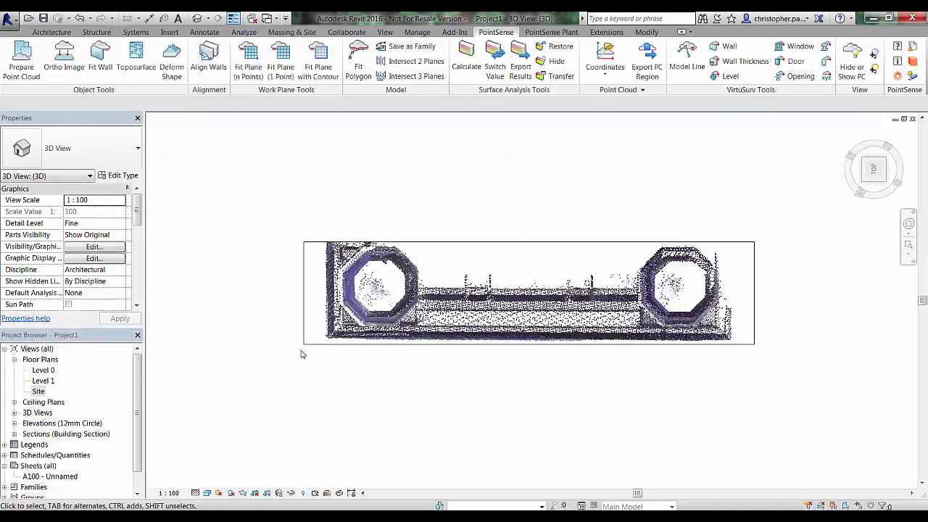
- Shrink the section box to enclose only the left-hand turret of the plan and orient the 3D view to the back
left_click(486, 350)
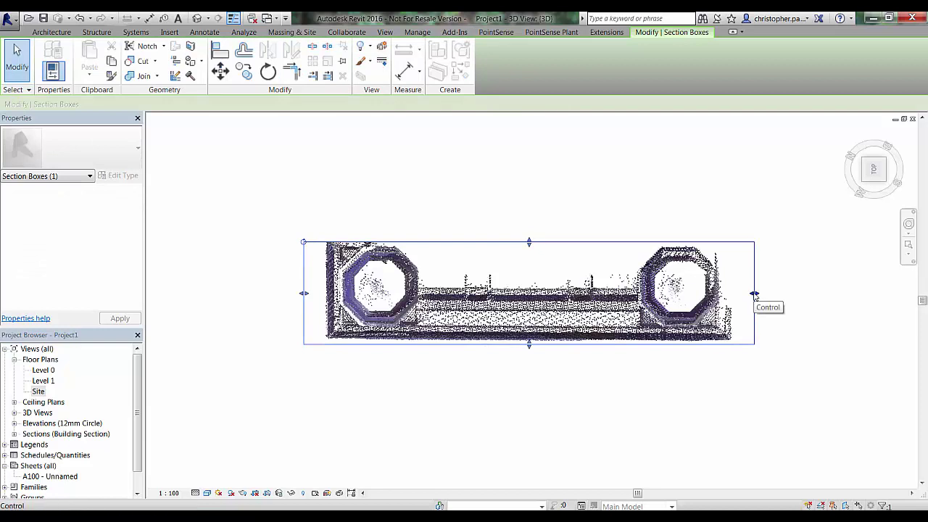
left_click_drag(754, 293, 433, 293)
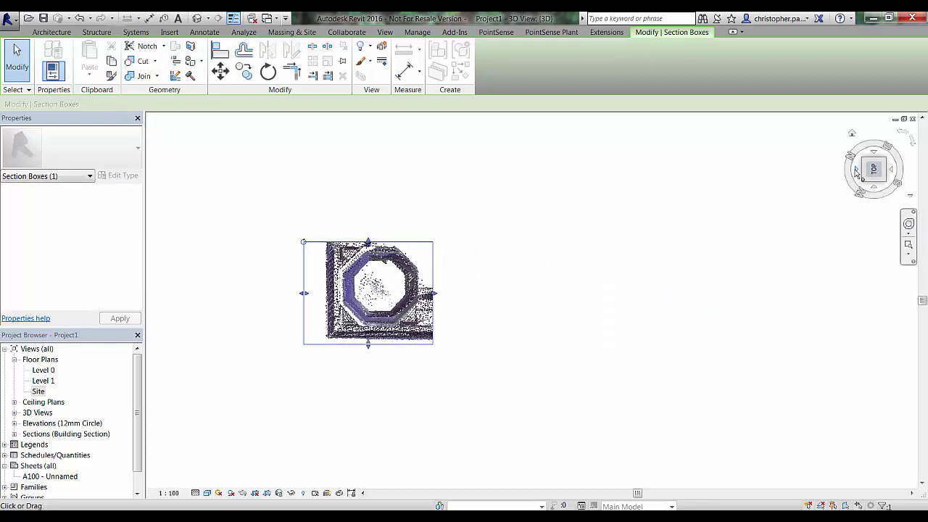
left_click(857, 172)
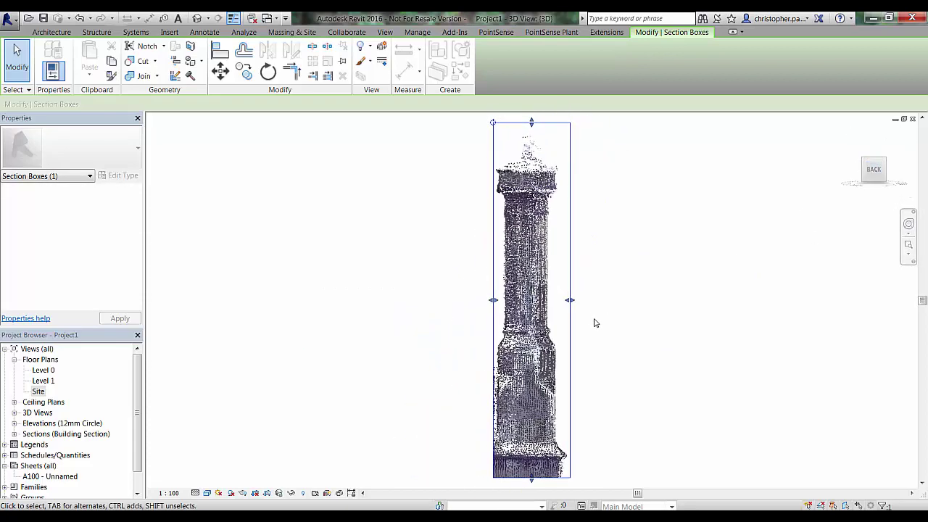
left_click(360, 259)
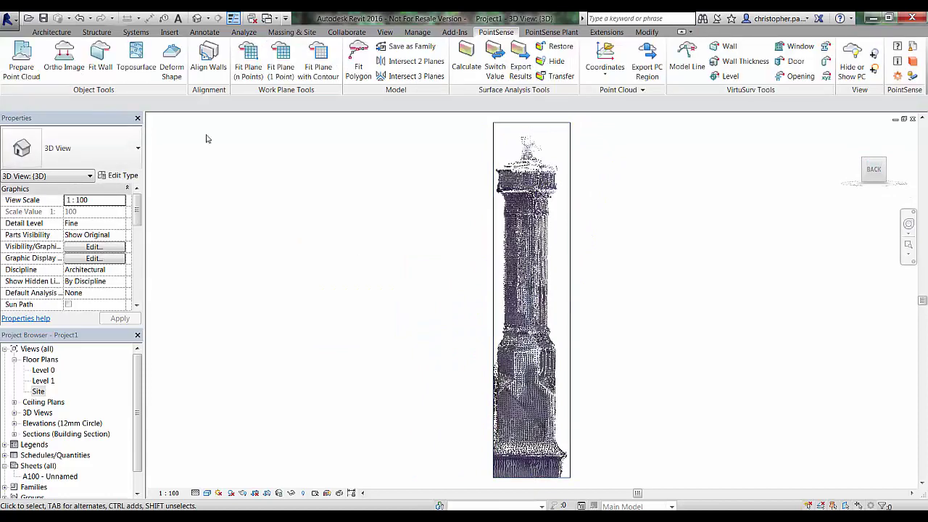
- Generate an X-ray ortho image of the turret's back view and save it to the Desktop as a PNG named Chimney side
left_click(75, 71)
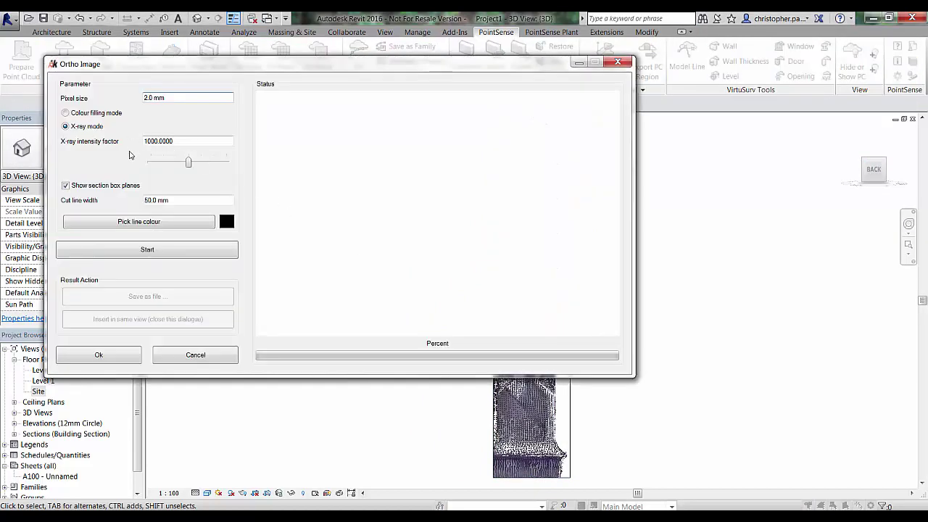
left_click(136, 252)
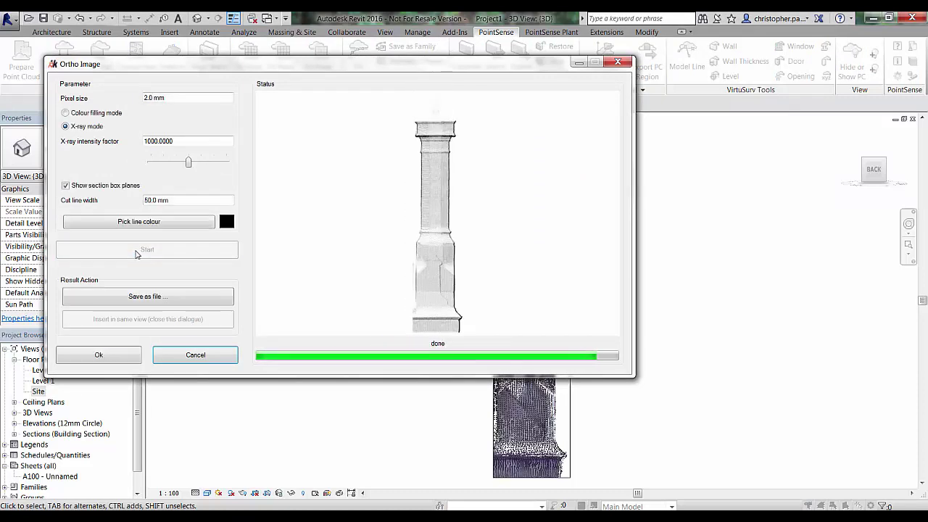
left_click(154, 296)
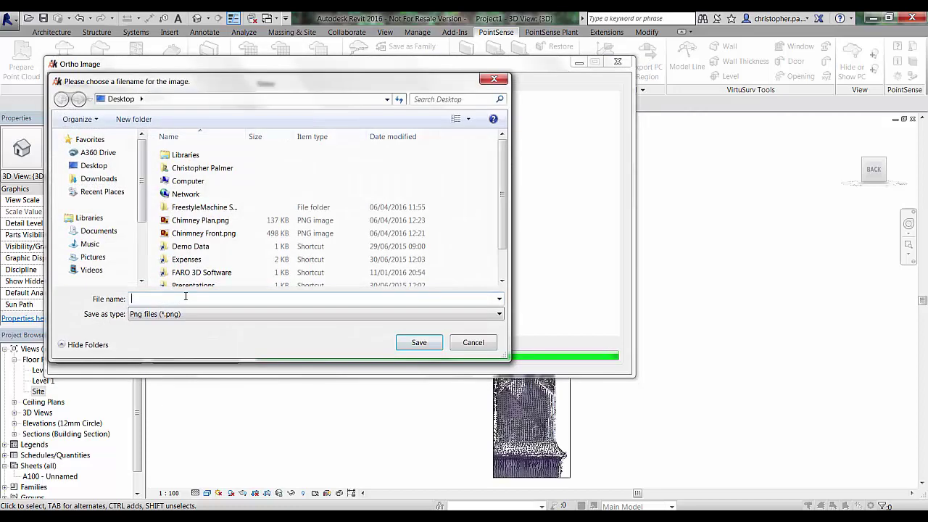
type("Chimney side")
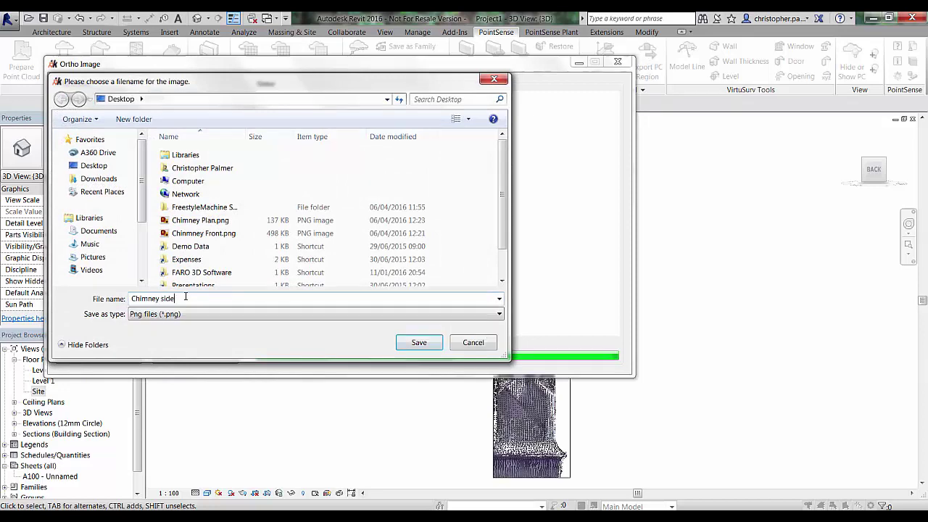
left_click(420, 342)
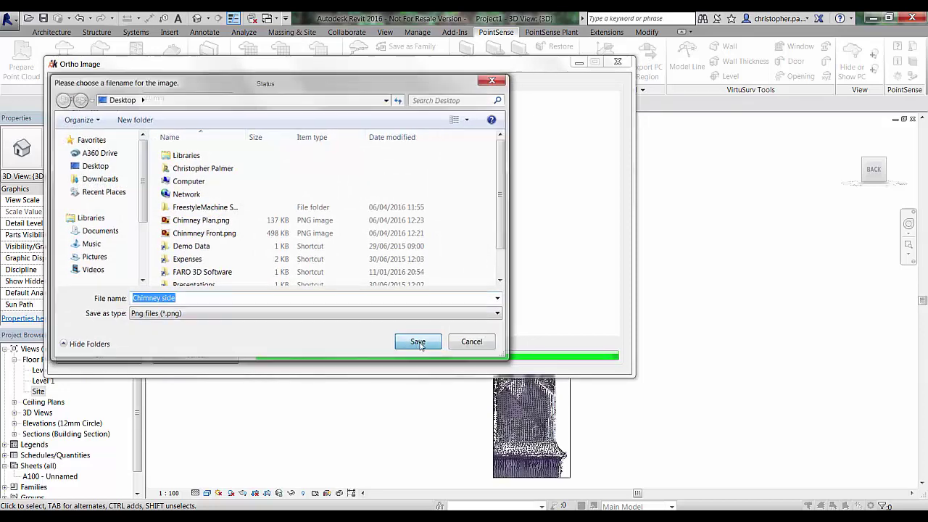
left_click(115, 357)
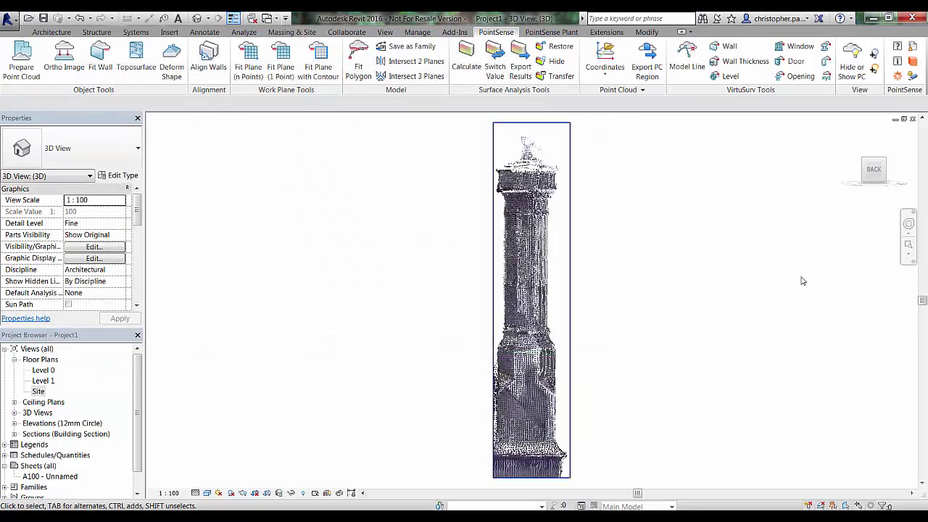
- Orient the 3D view to the left and expand the section box to enclose both turrets again
left_click(892, 171)
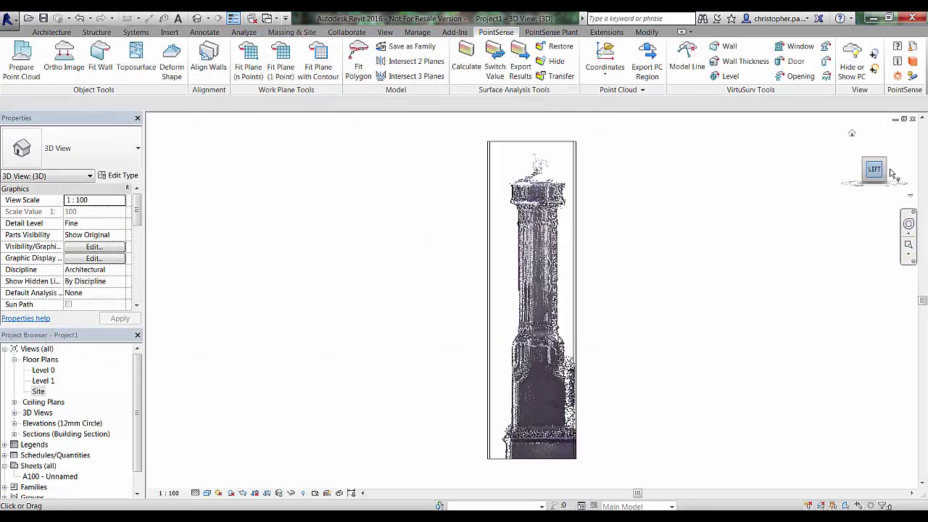
left_click(575, 299)
left_click_drag(575, 300, 839, 301)
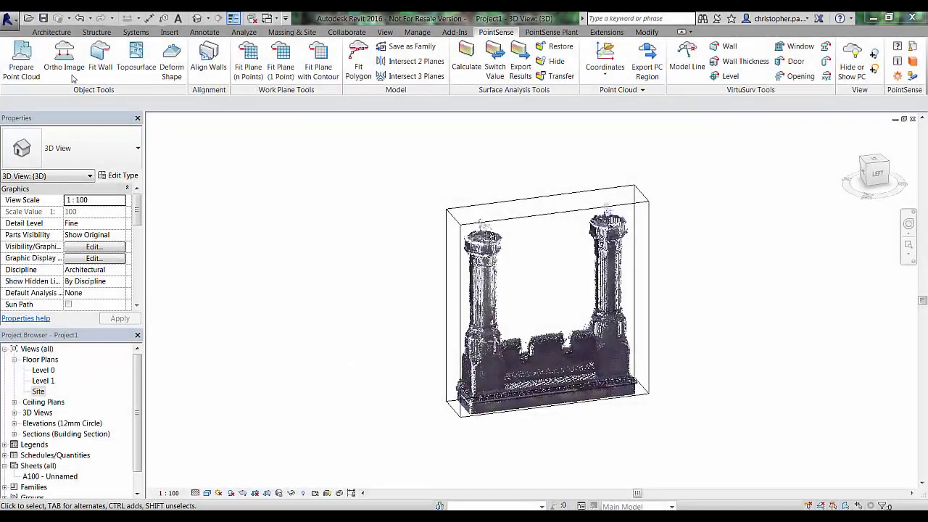
- Create a new family from the Metric Generic Model.rft template
left_click(8, 19)
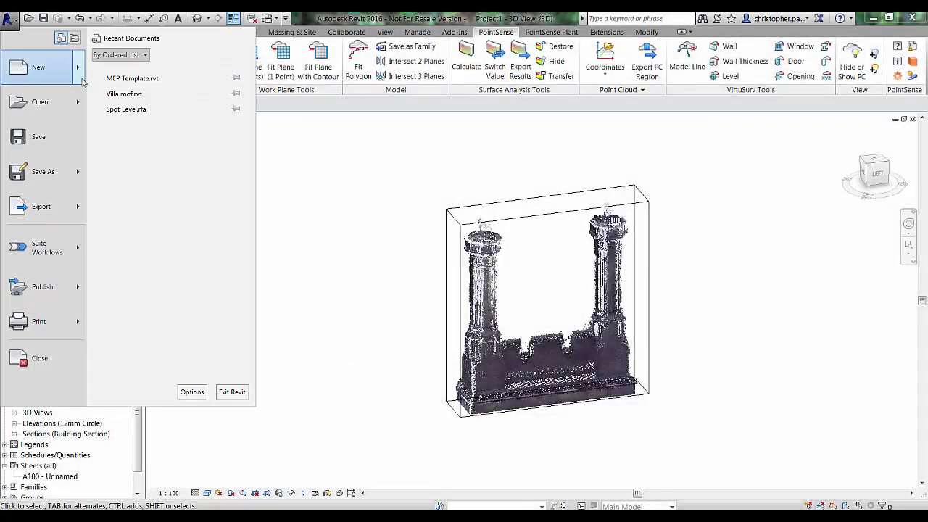
mouse_move(40, 66)
left_click(136, 115)
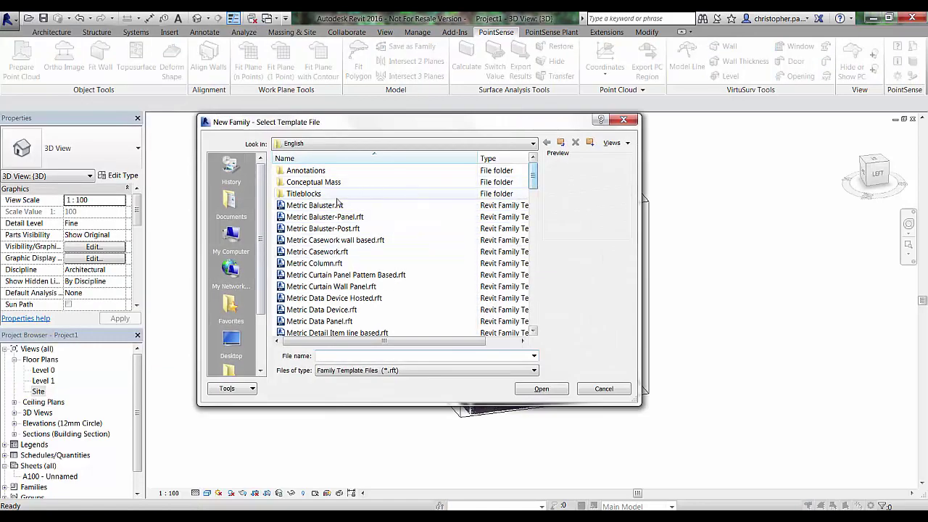
left_click(414, 206)
left_click(415, 228)
key("Down")
key("Down")
key("Down")
key("Down")
key("Down")
key("Down")
key("Down")
key("Down")
key("Down")
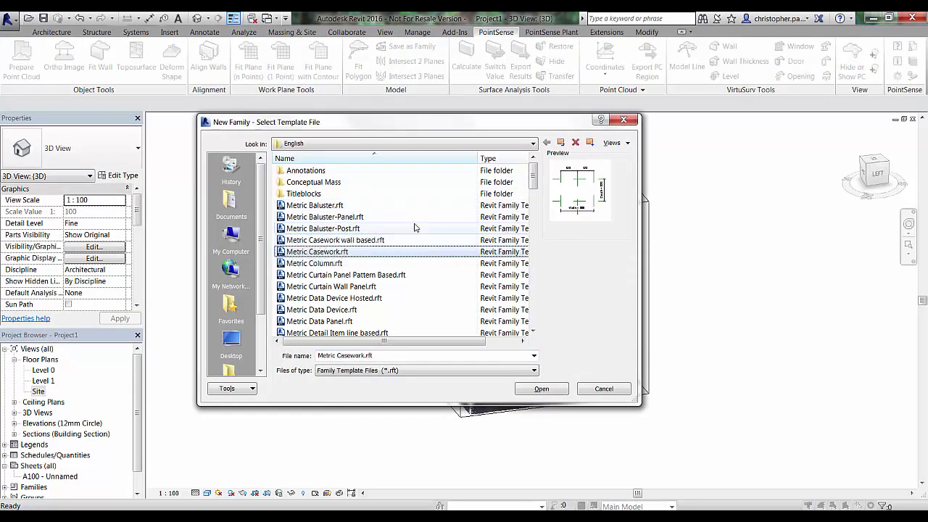
key("Down")
key("Down")
key("Down")
key("Down")
key("Down")
key("Down")
key("Down")
key("Down")
key("Down")
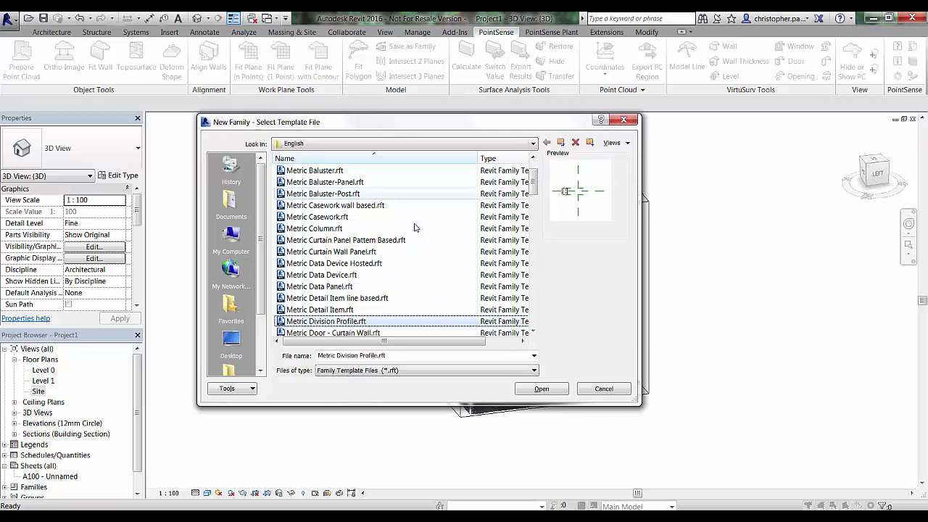
key("Down")
key("Down")
key("Down")
key("Down")
key("Down")
key("Down")
key("Down")
key("Down")
key("Down")
key("Down")
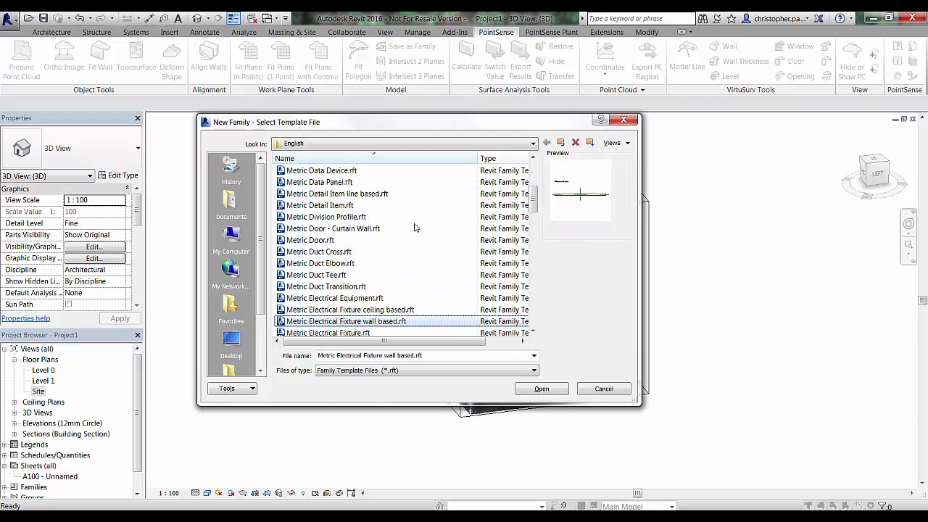
key("Down")
key("Down")
key("Down")
key("Down")
key("Down")
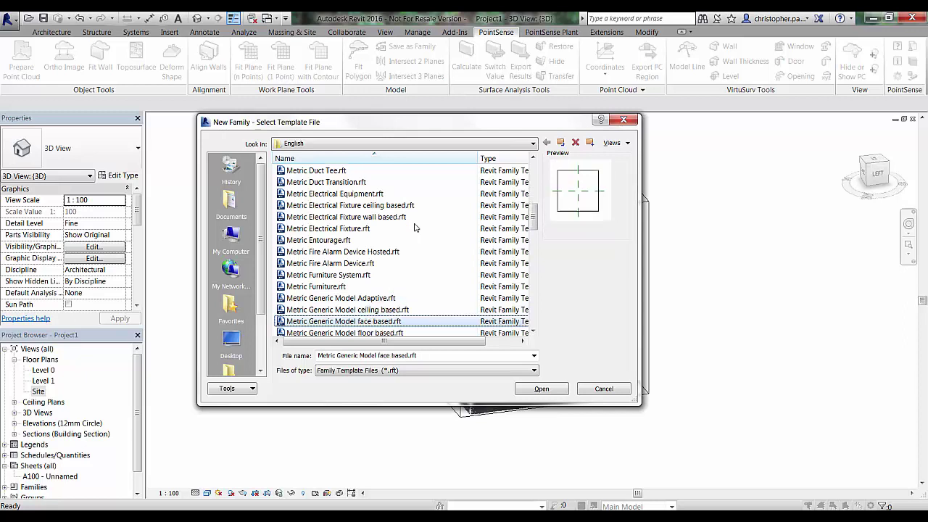
key("Down")
key("Down")
key("Down")
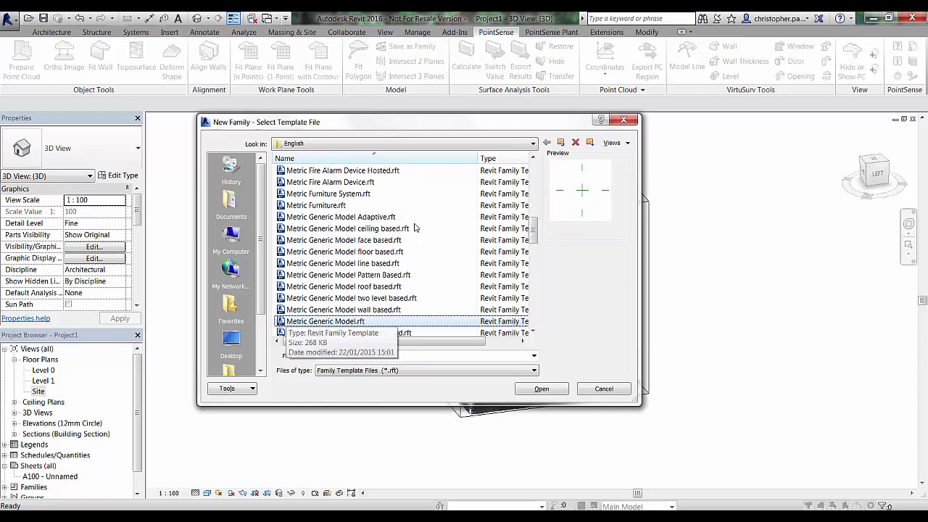
left_click(553, 390)
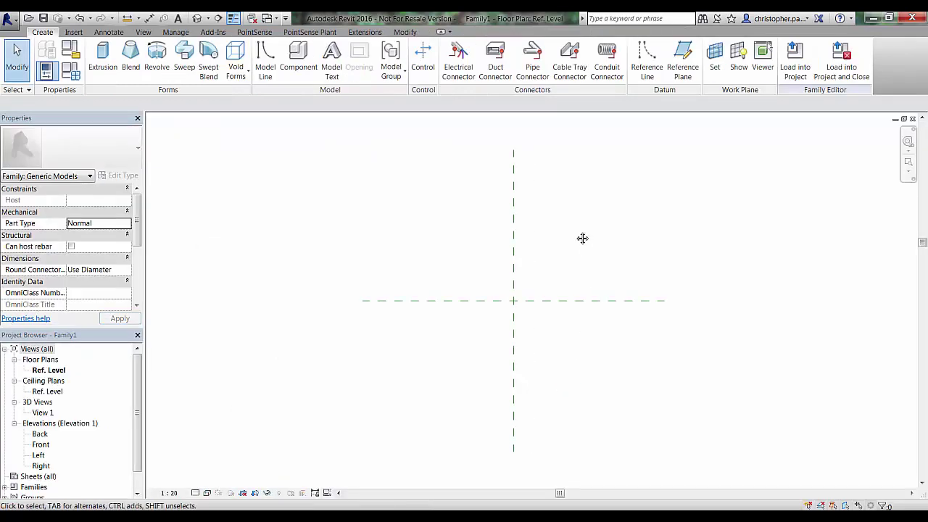
- Insert the Chimney Plan.xmlscale ortho image from the Desktop into the Ref. Level plan and check its dimensions
left_click(258, 33)
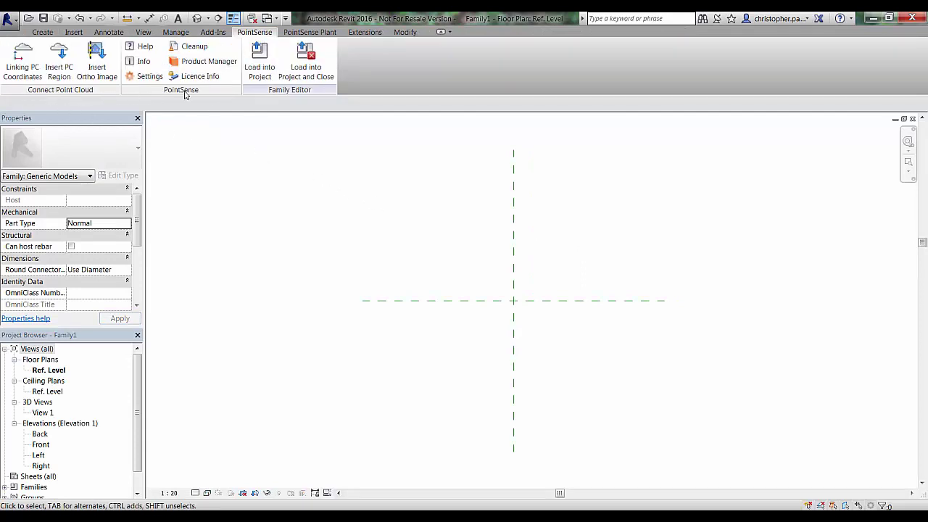
left_click(97, 67)
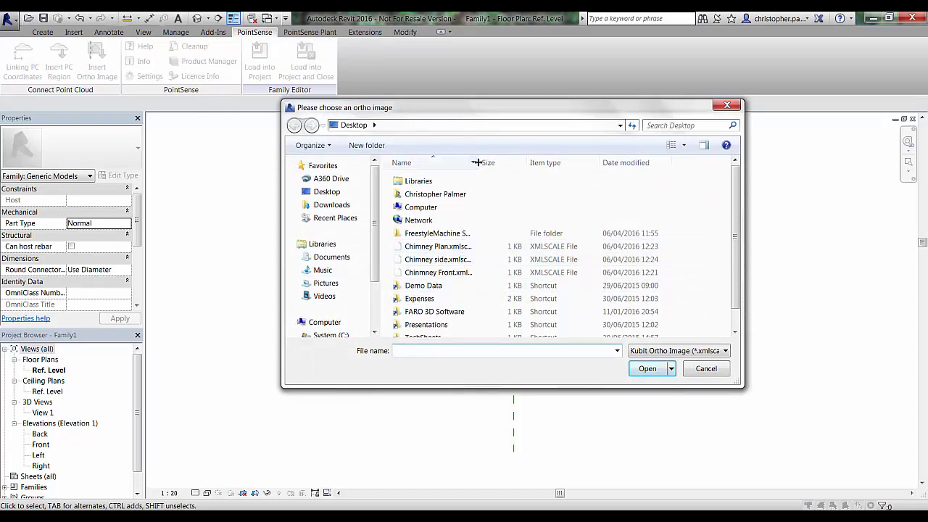
left_click_drag(479, 162, 515, 162)
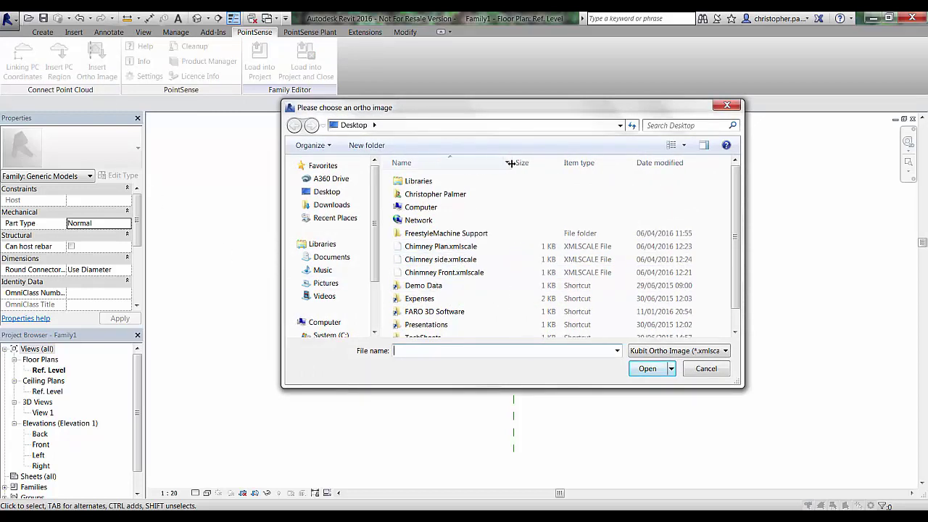
left_click(461, 248)
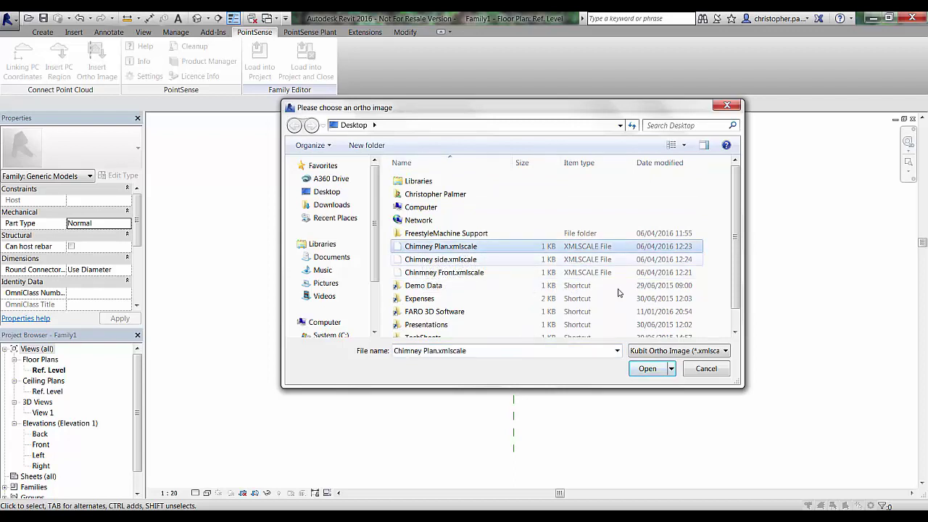
left_click(648, 370)
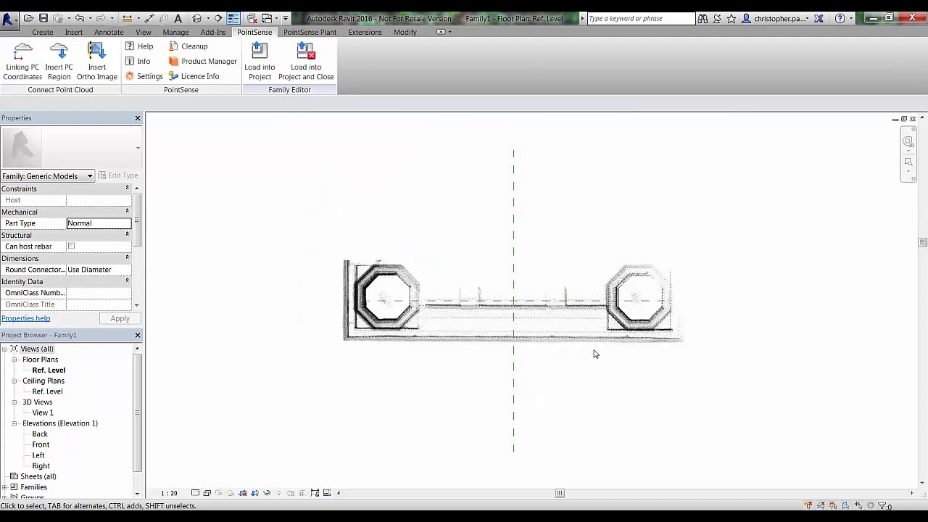
scroll(548, 328, "up", 3)
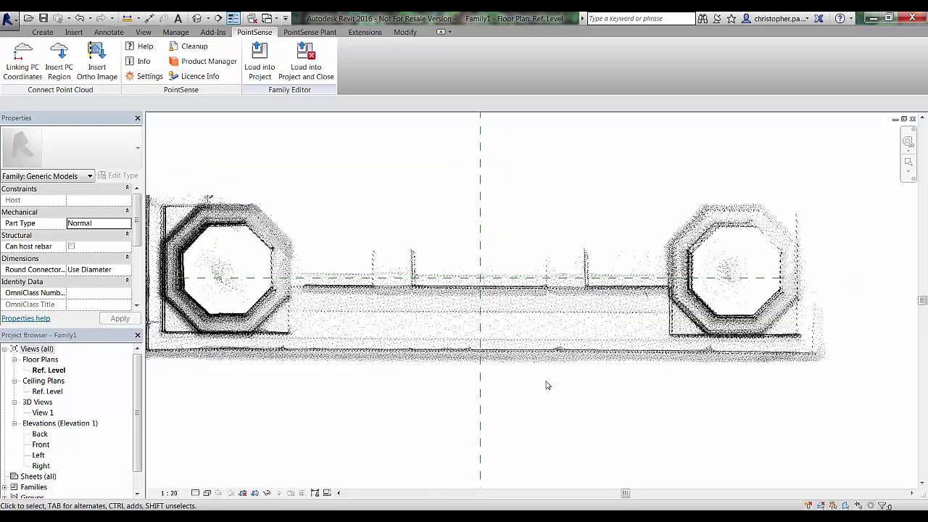
scroll(522, 388, "down", 1)
middle_click_drag(404, 400, 428, 404)
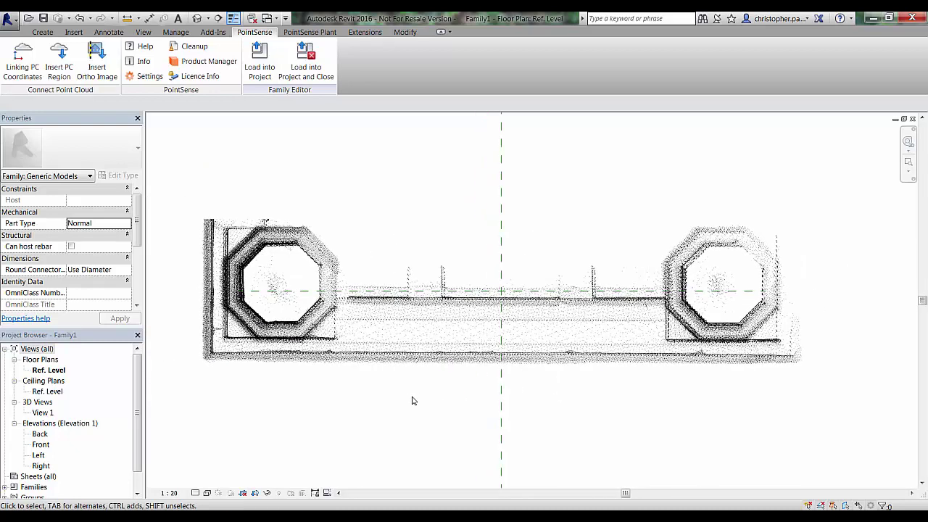
left_click(444, 356)
scroll(452, 352, "down", 3)
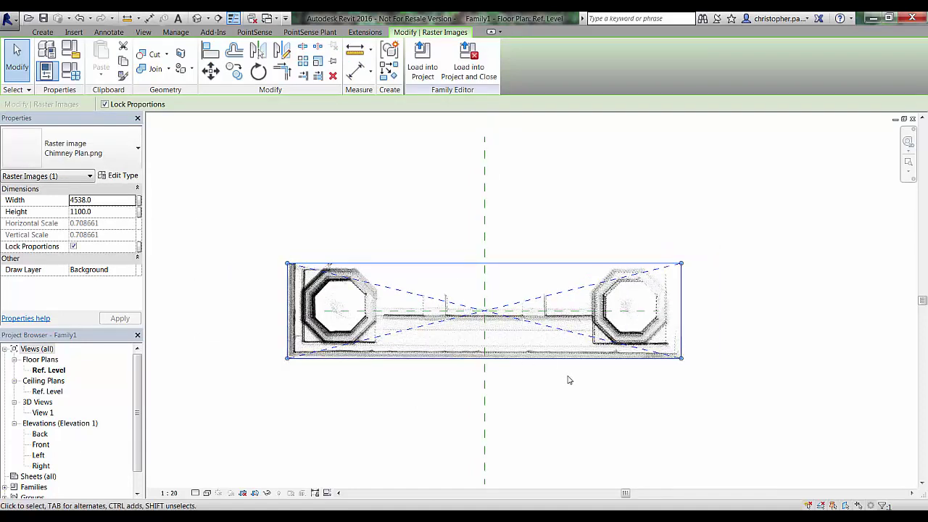
key("Escape")
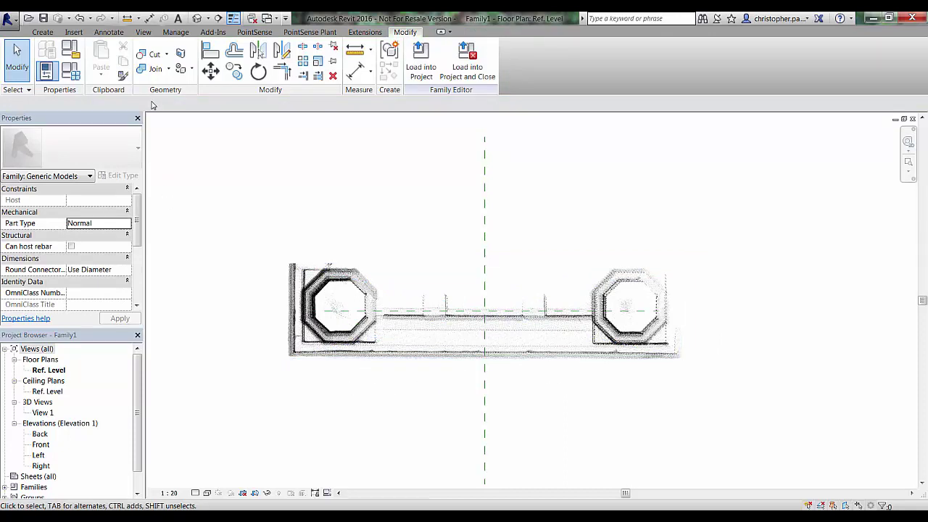
- Insert the Chinmney Front.xmlscale ortho image from the Desktop into the Front elevation
double_click(41, 445)
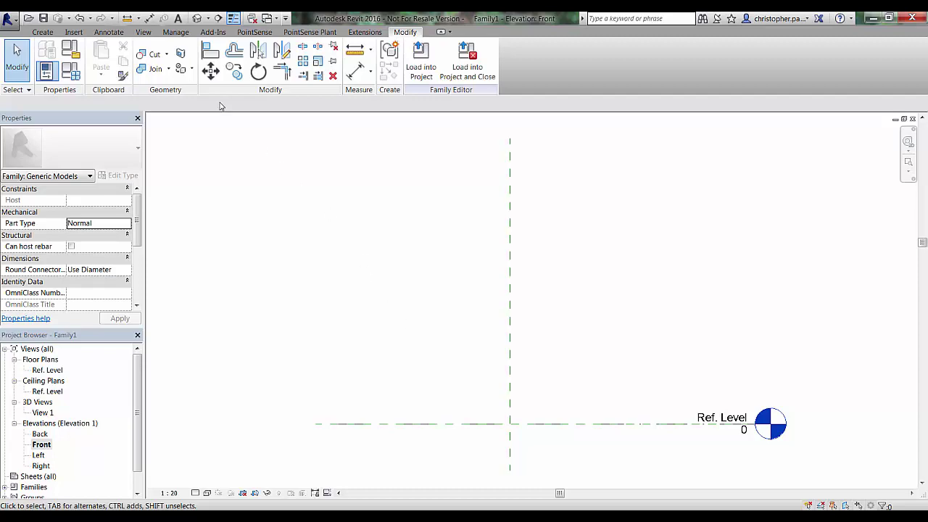
left_click(255, 32)
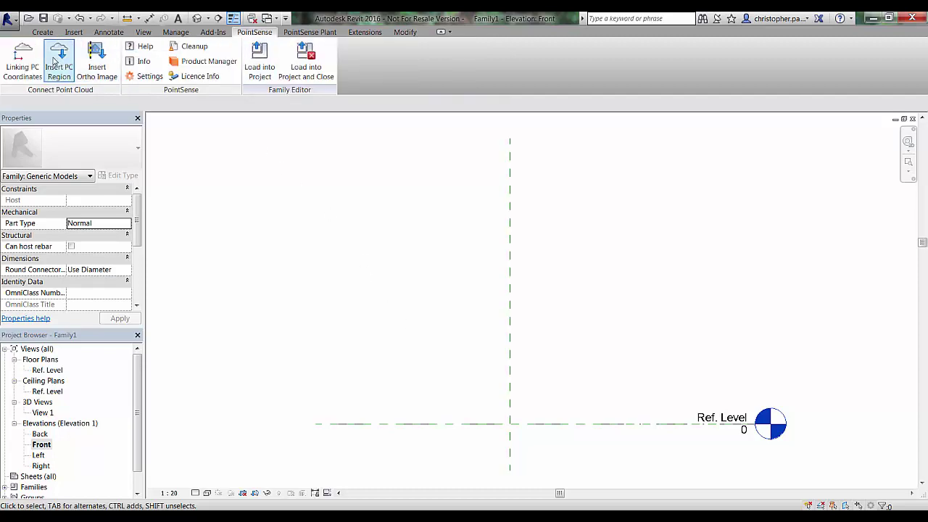
left_click(94, 65)
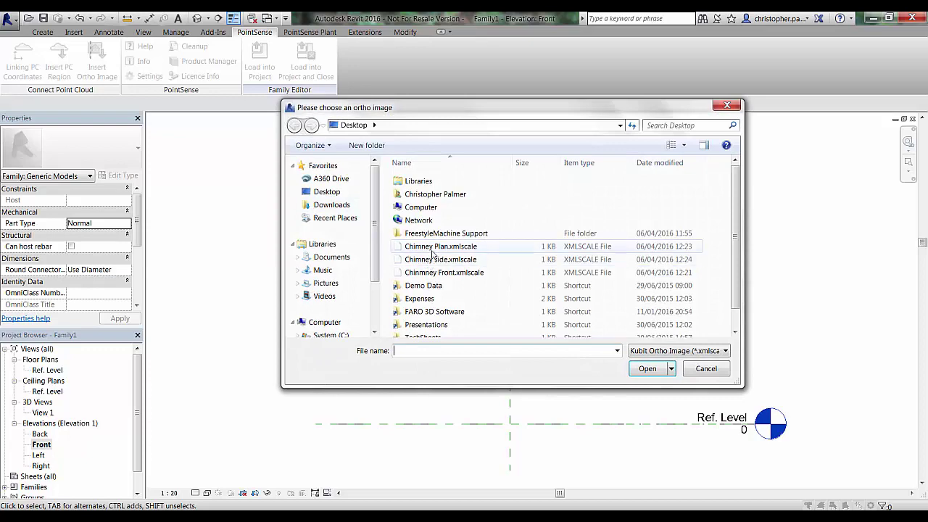
left_click(432, 272)
left_click(646, 370)
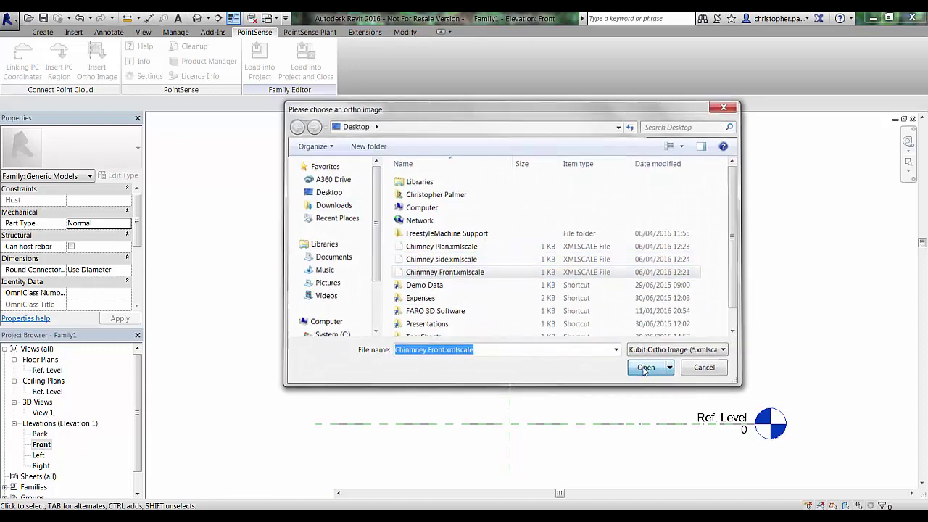
scroll(617, 277, "down", 5)
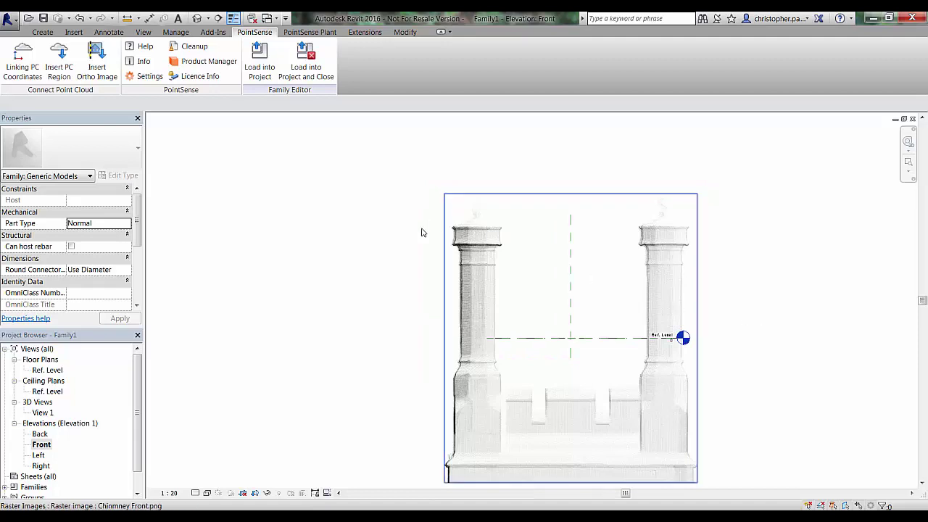
- Insert the Chimney side.xmlscale ortho image from the Desktop into the Left elevation
double_click(38, 456)
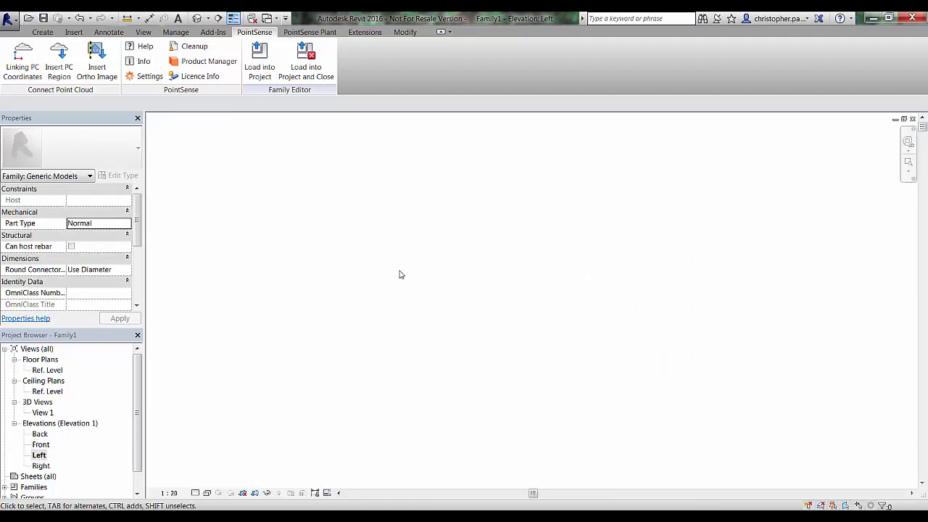
left_click(97, 62)
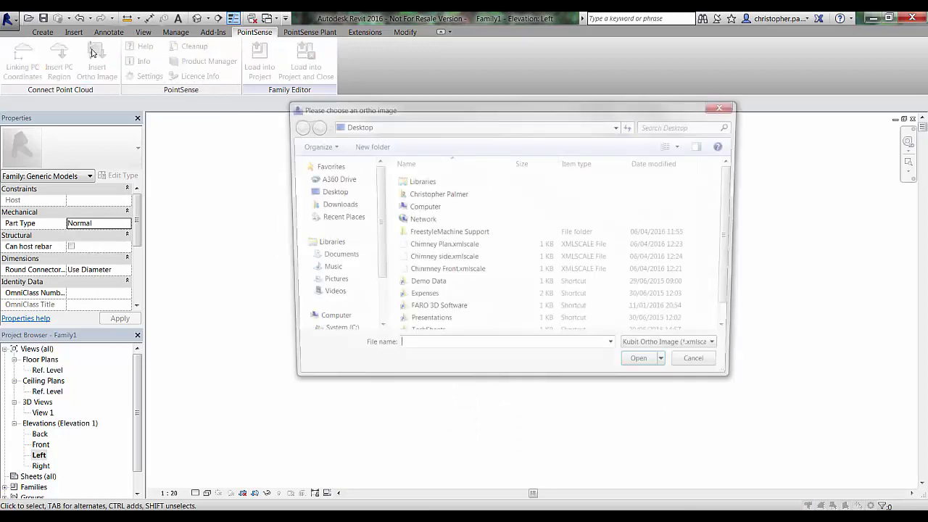
left_click(428, 259)
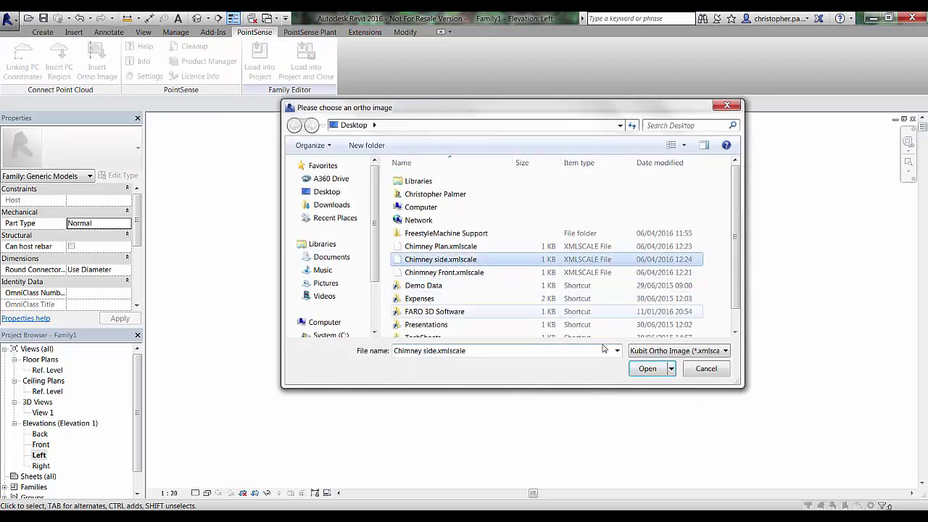
left_click(647, 369)
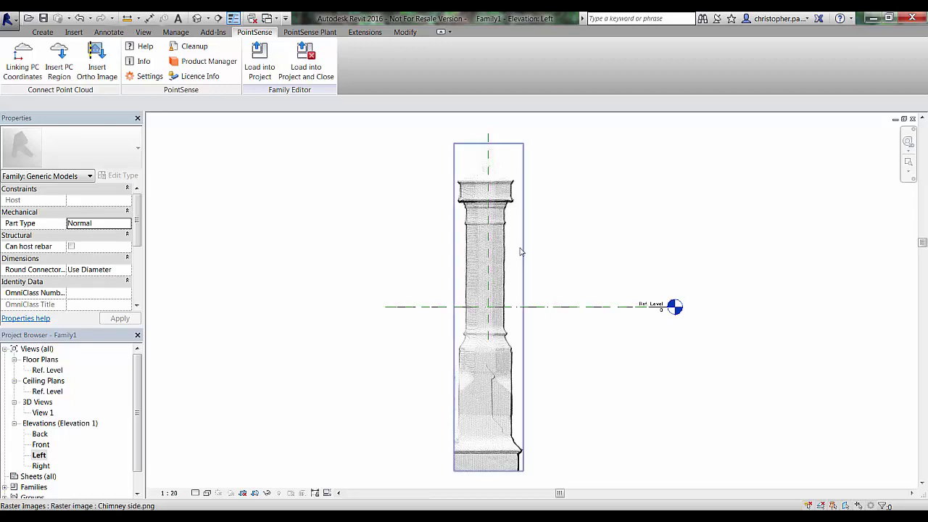
- Move the Chimney side image vertically so its bottom edge sits on the Ref. Level line
left_click(514, 401)
middle_click_drag(582, 399, 571, 326)
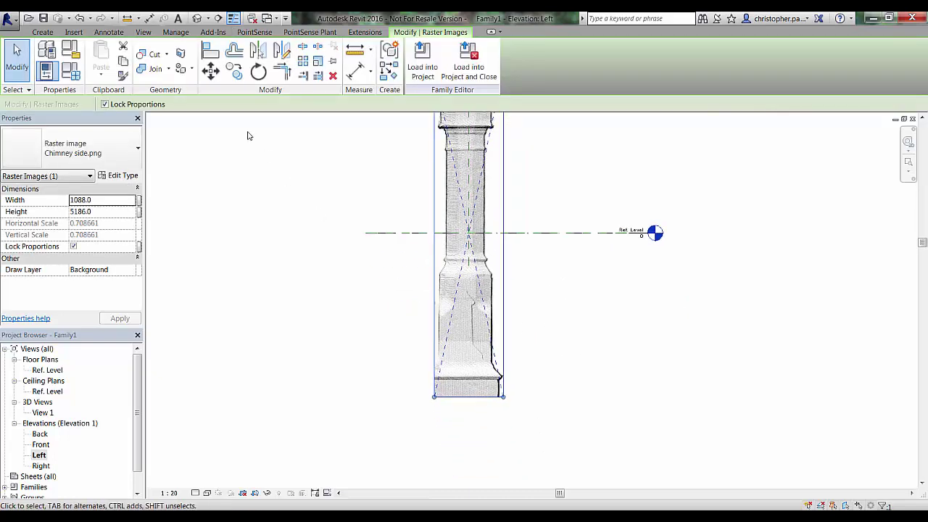
left_click(211, 70)
scroll(500, 428, "up", 4)
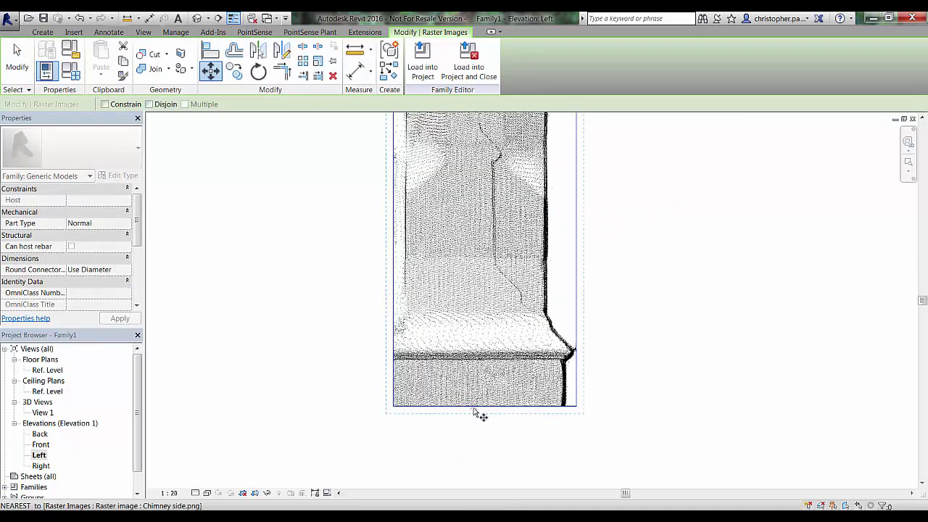
left_click(473, 406)
scroll(475, 410, "down", 2)
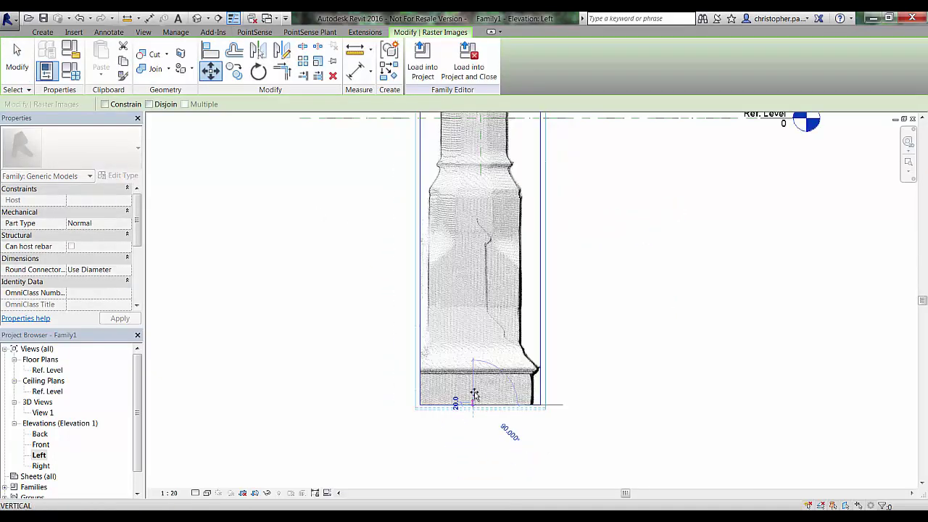
left_click(479, 119)
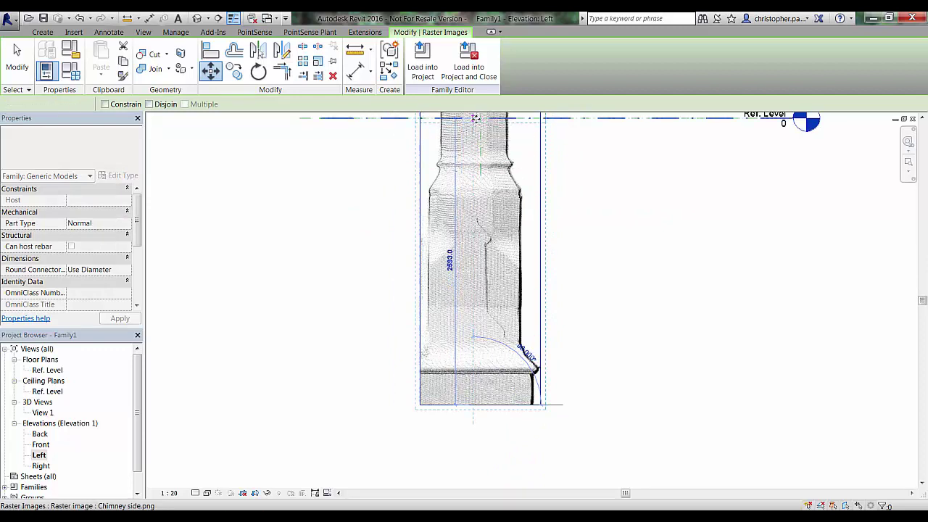
left_click(570, 214)
scroll(573, 230, "down", 4)
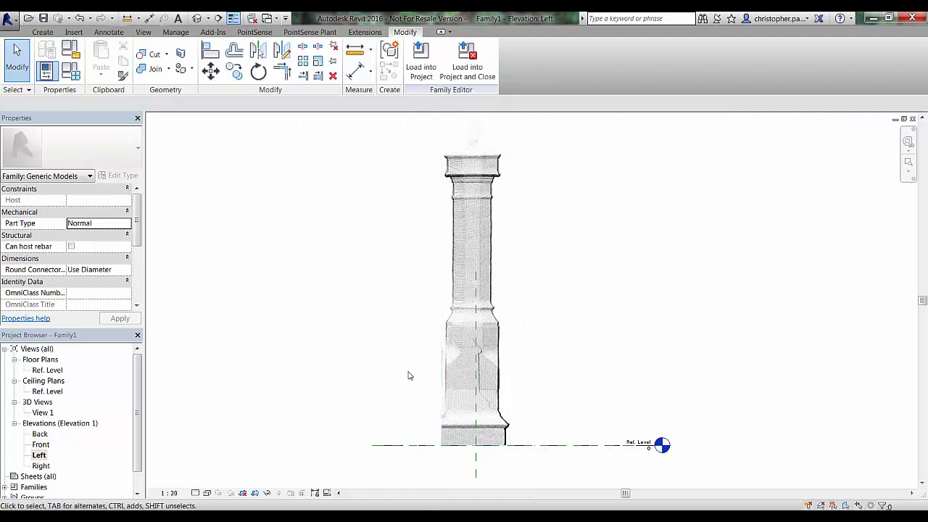
- In the Front elevation, move the Chinmney Front image up so its bottom edge sits on the Ref. Level line
double_click(40, 445)
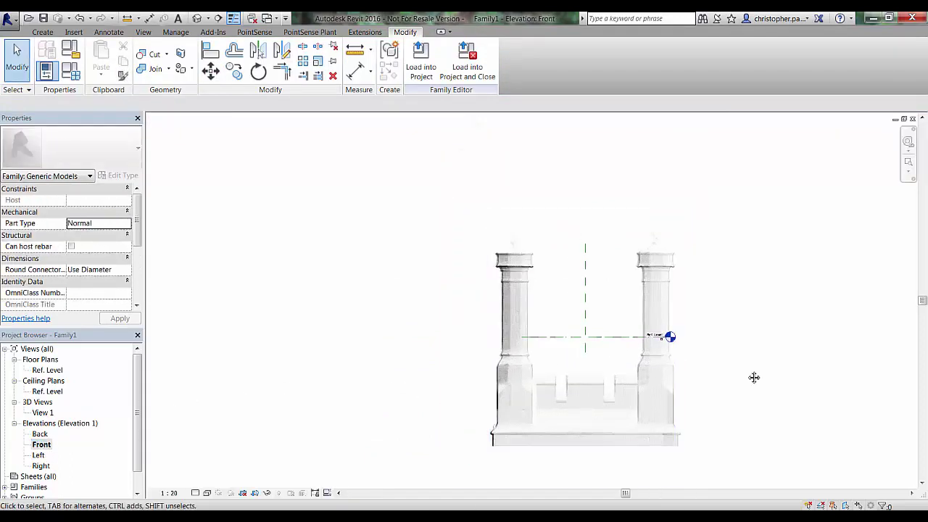
left_click(572, 423)
left_click(210, 69)
scroll(635, 458, "up", 5)
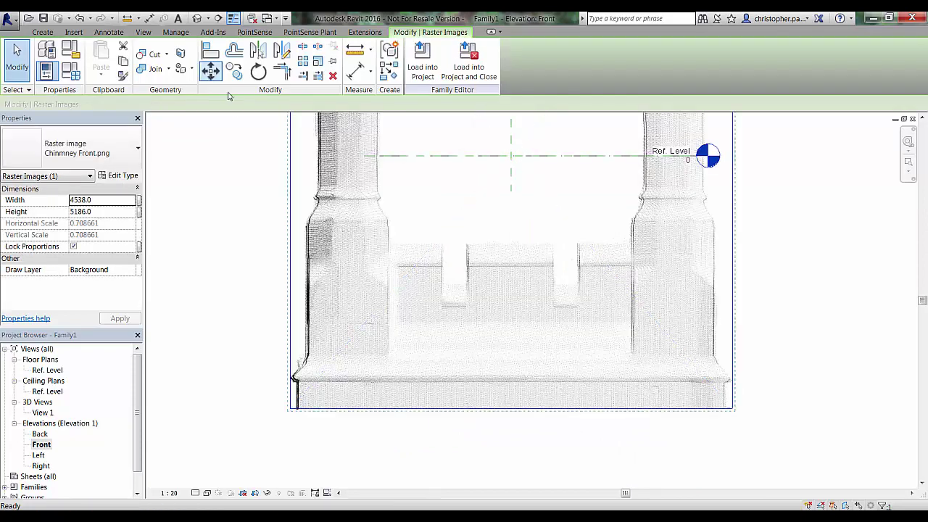
left_click(541, 409)
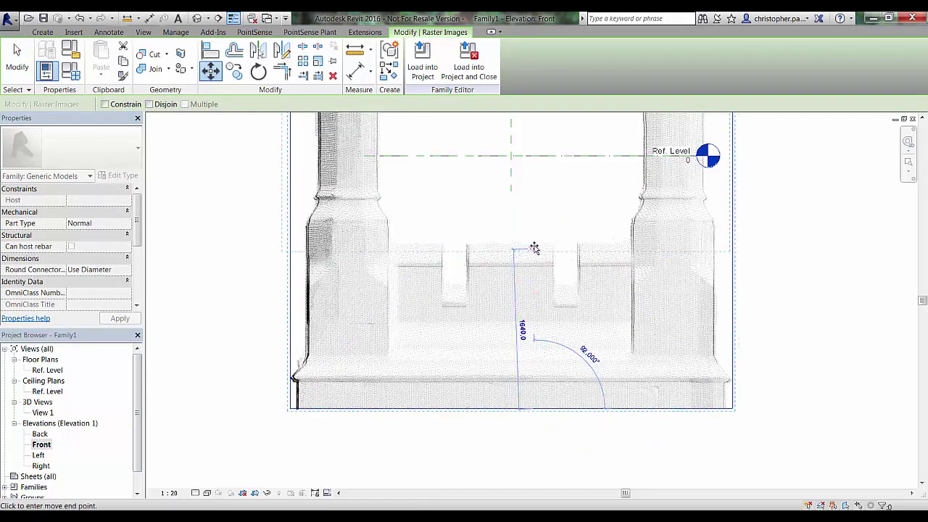
left_click(536, 156)
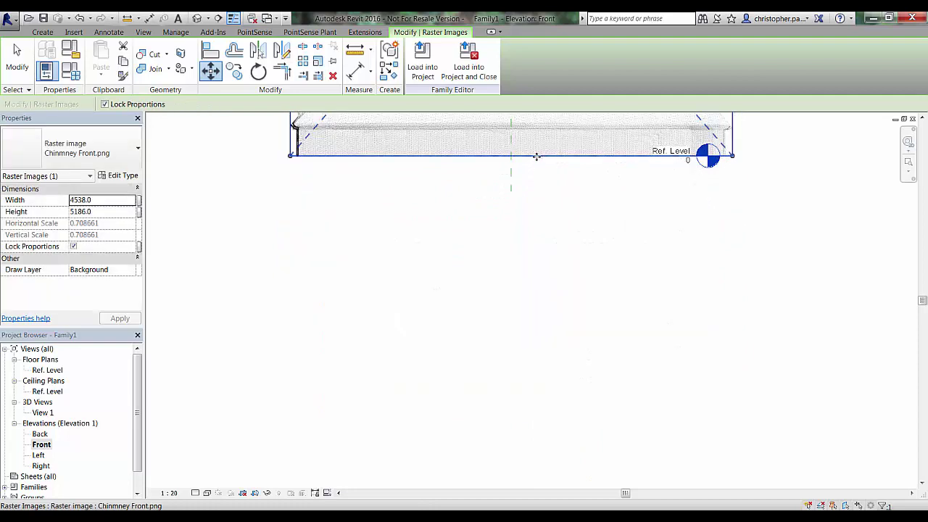
left_click(546, 227)
scroll(551, 224, "down", 2)
middle_click_drag(562, 225, 528, 475)
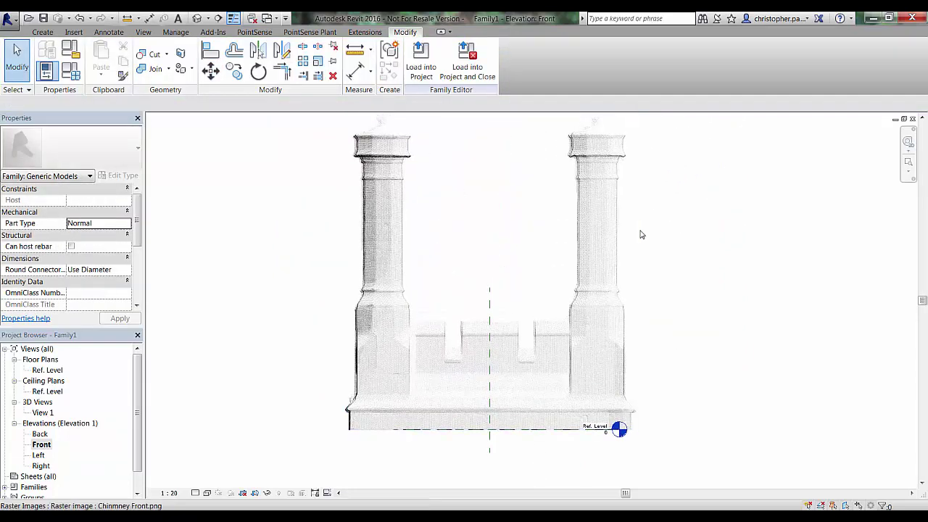
scroll(641, 234, "down", 1)
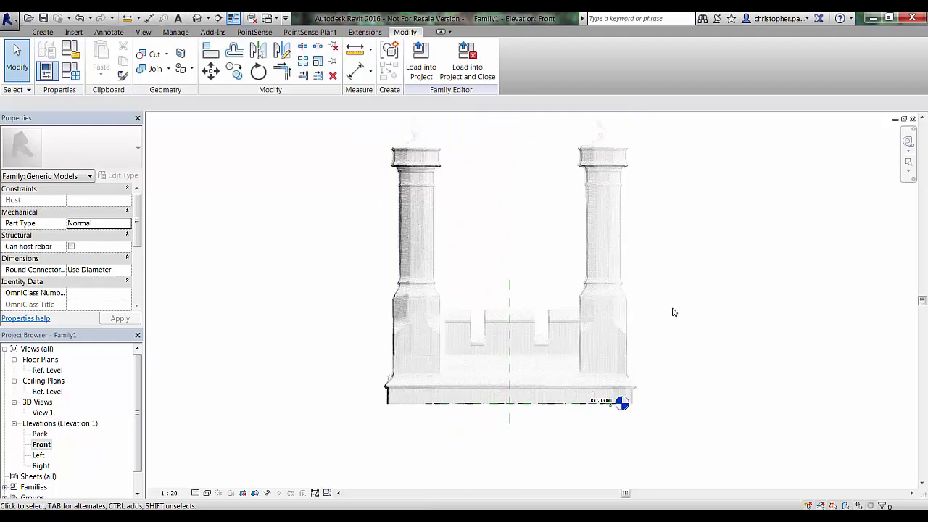
- Draw a vertical reference plane up from the left bottom corner of the tower base, about 2200 from the centre plane
key("r")
key("p")
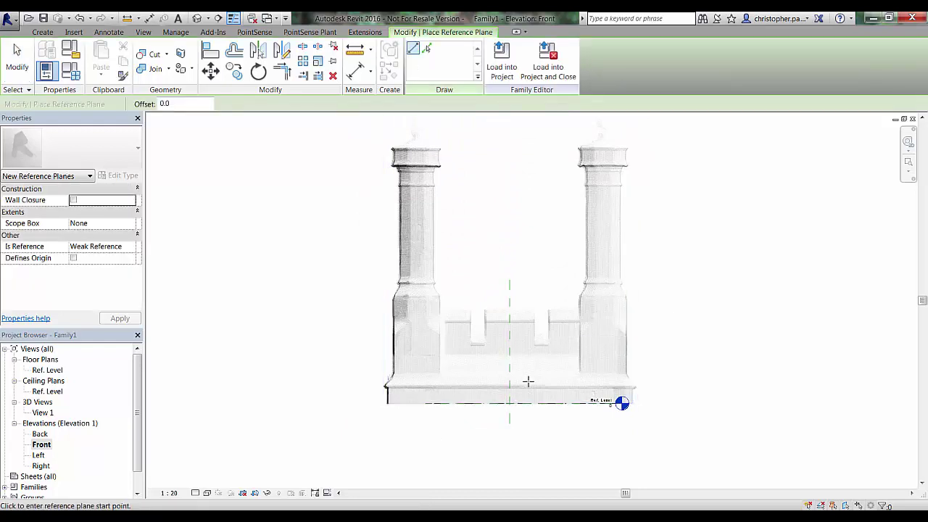
scroll(387, 404, "up", 3)
scroll(386, 404, "up", 3)
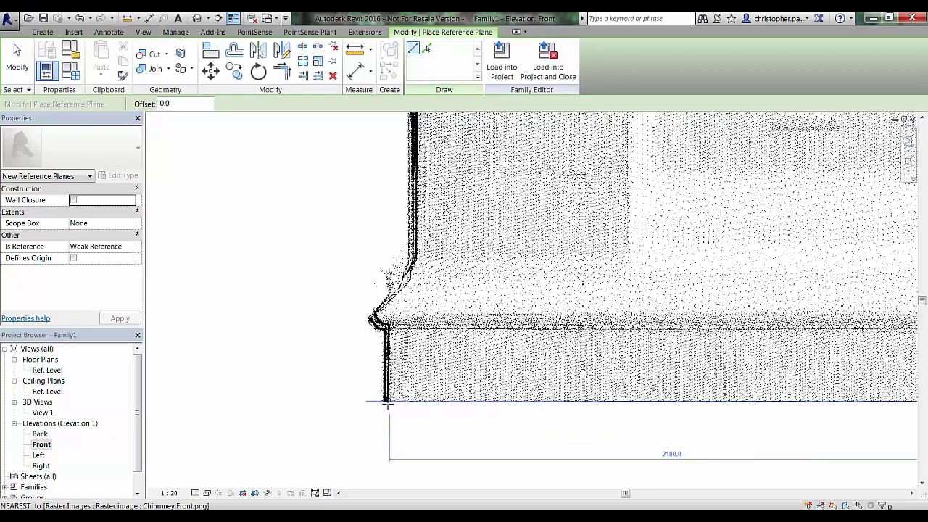
scroll(387, 404, "down", 5)
middle_click_drag(457, 319, 465, 444)
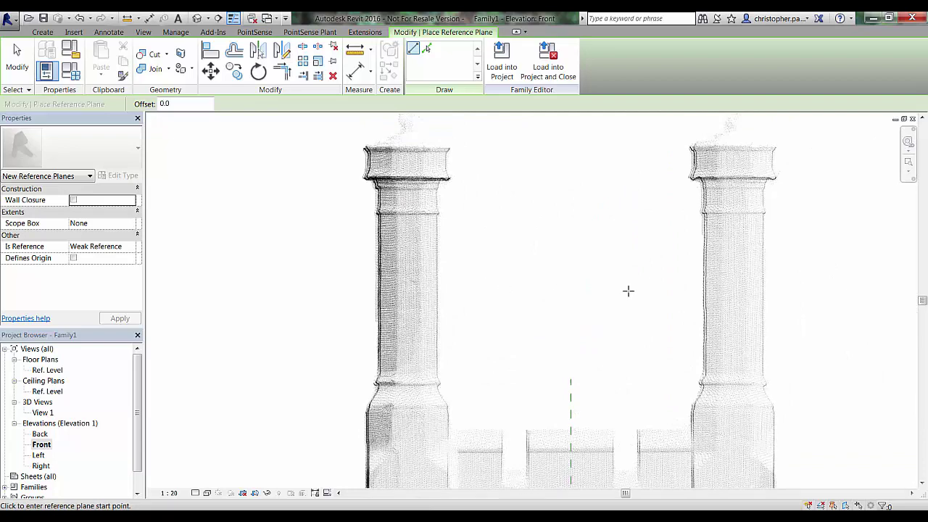
scroll(443, 446, "down", 5)
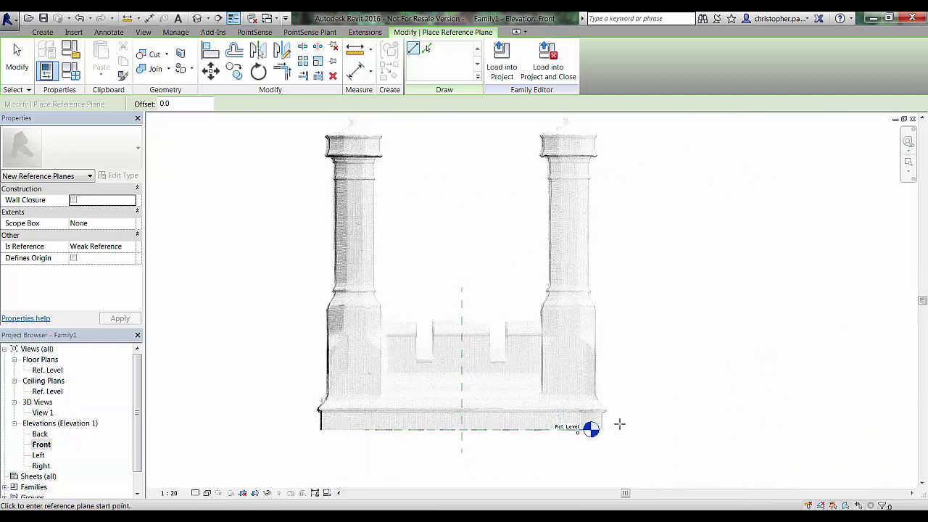
left_click(317, 428)
left_click(589, 429)
scroll(319, 430, "up", 4)
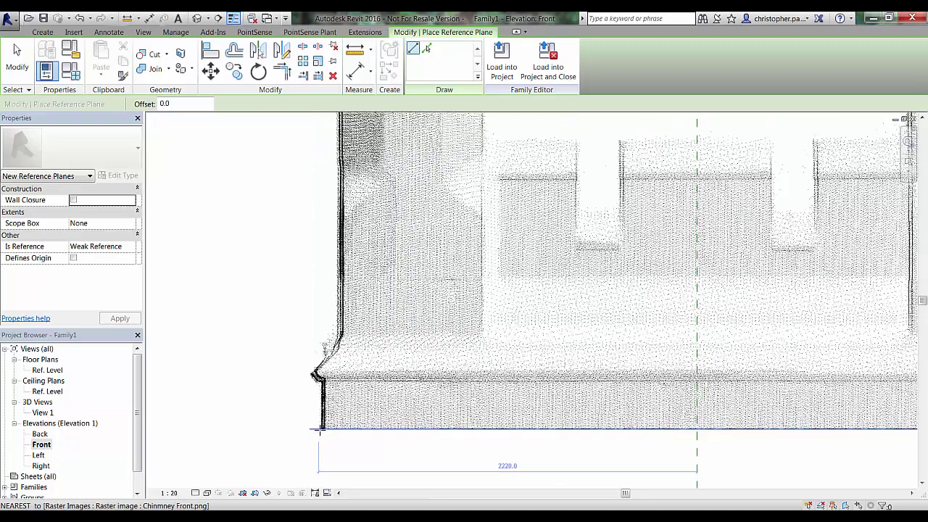
left_click(319, 430)
scroll(323, 183, "down", 3)
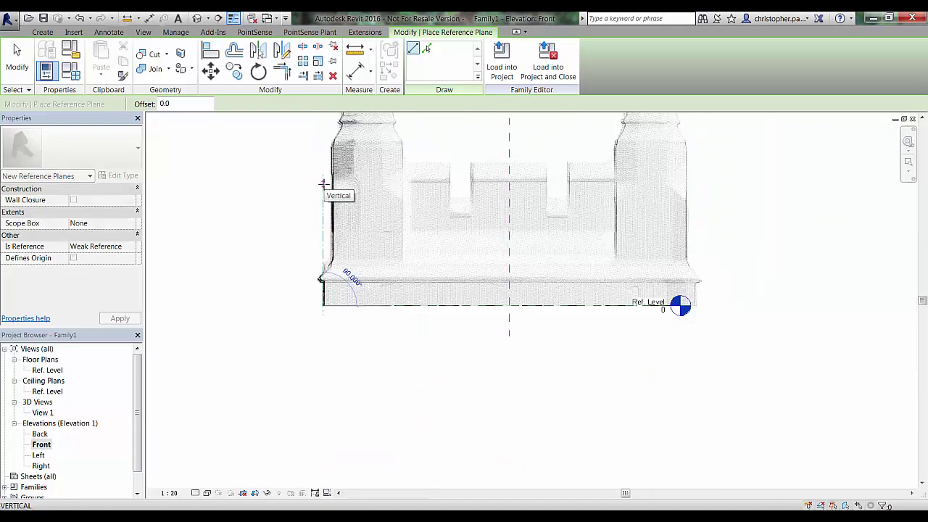
scroll(322, 183, "down", 4)
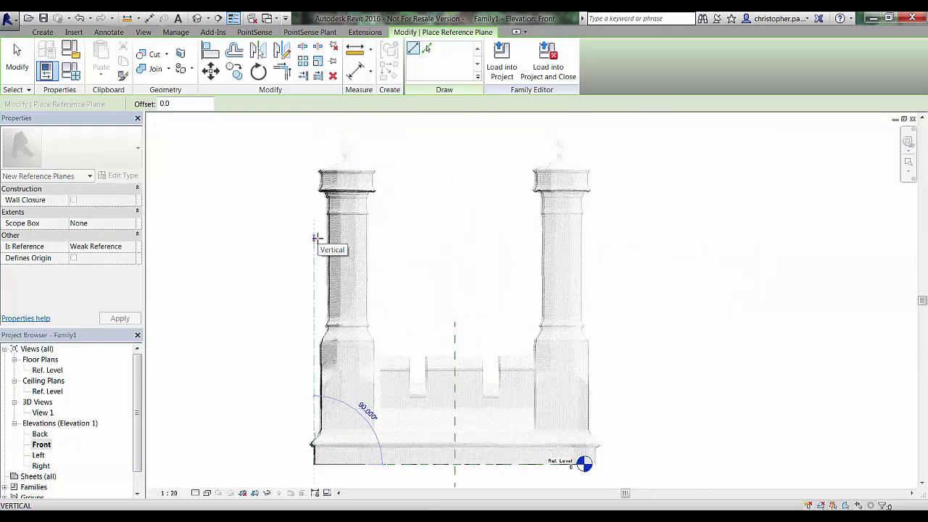
left_click(317, 238)
key("Escape")
key("Escape")
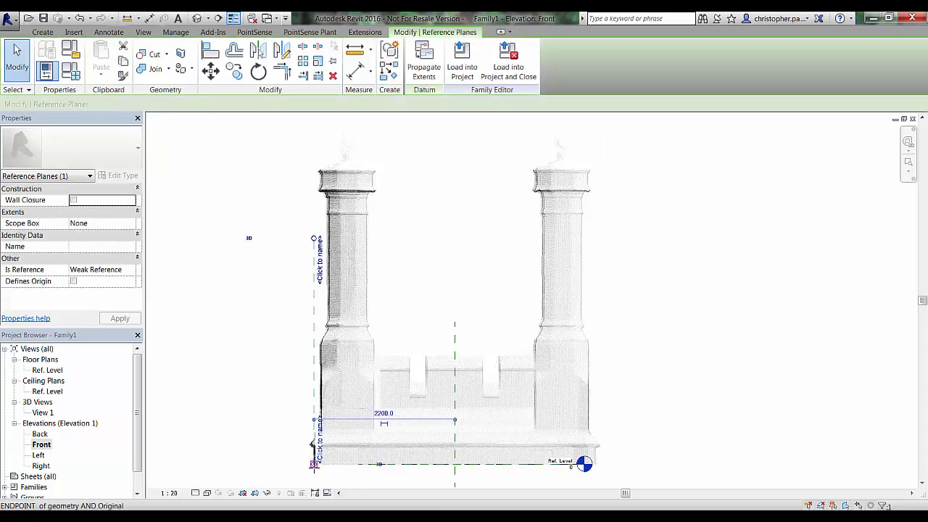
- Extend the lower end of the left reference plane well below the Ref. Level line
mouse_move(314, 465)
left_mouse_down()
mouse_move(315, 491)
mouse_move(314, 481)
left_mouse_up()
middle_click_drag(334, 421, 340, 327)
left_click_drag(321, 388, 320, 428)
left_click(468, 404)
- Draw a vertical reference plane up from the right bottom corner of the tower base, about 2200 from the centre plane
key("r")
key("p")
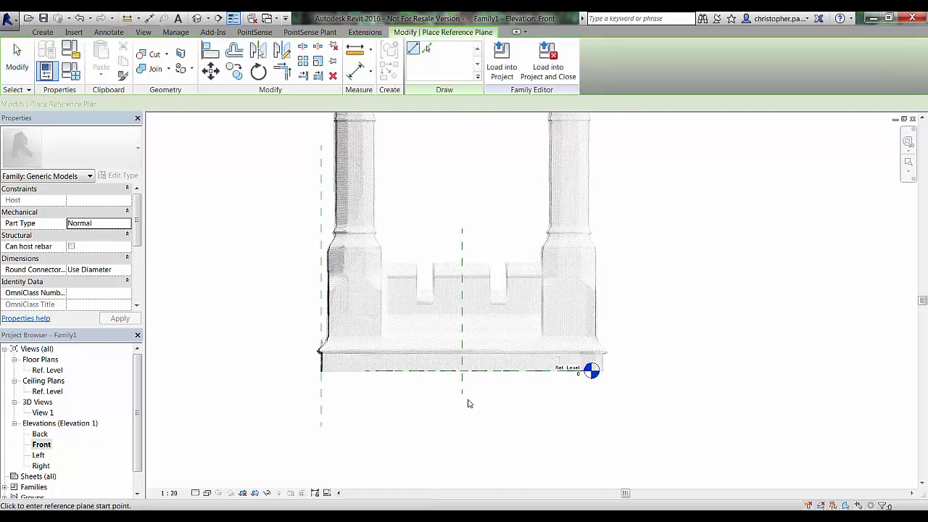
scroll(608, 370, "up", 3)
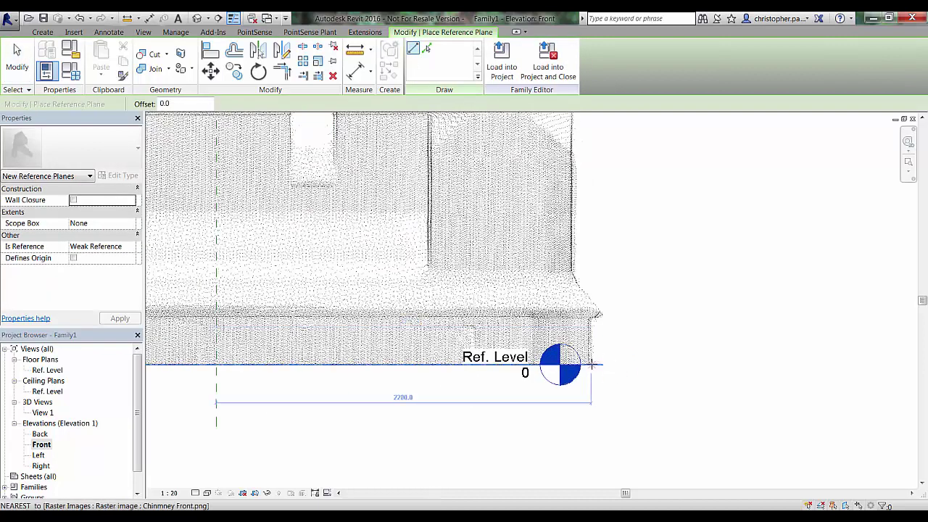
left_click(592, 364)
left_click(593, 187)
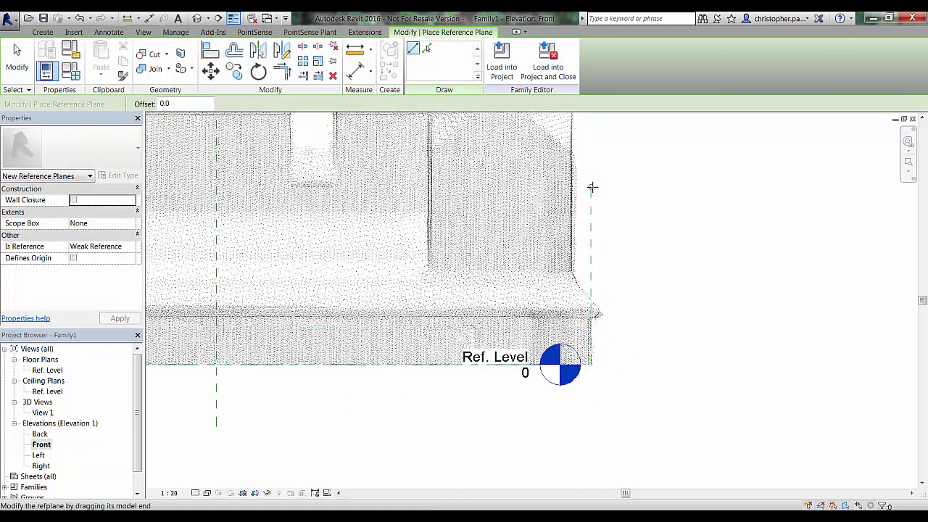
key("Escape")
key("Escape")
- Lengthen the right reference plane upward along the chimney and downward past the Ref. Level line
left_click(593, 195)
scroll(599, 277, "down", 3)
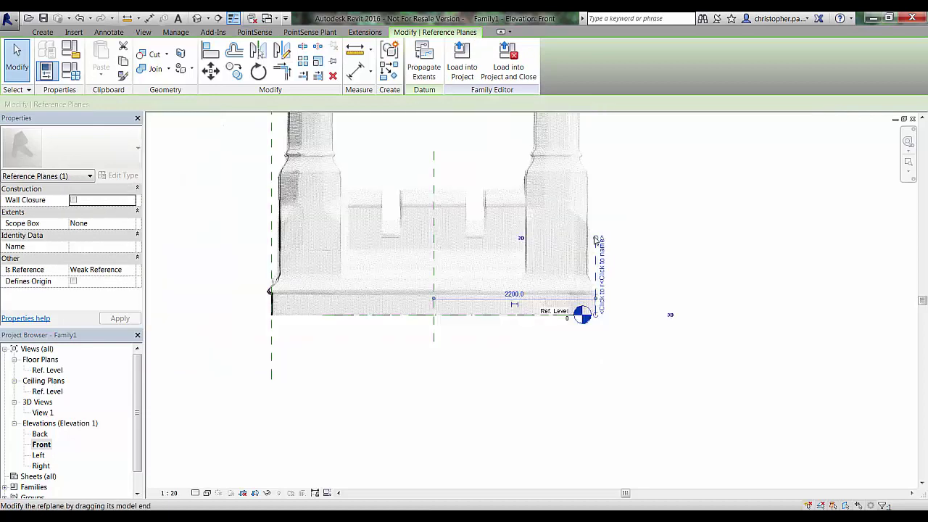
left_click_drag(596, 237, 597, 148)
left_click(610, 314)
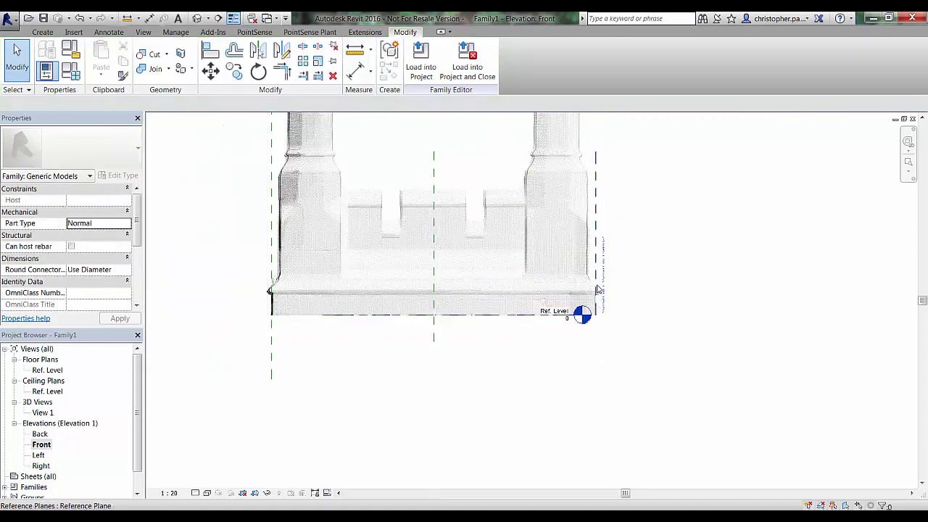
left_click(597, 288)
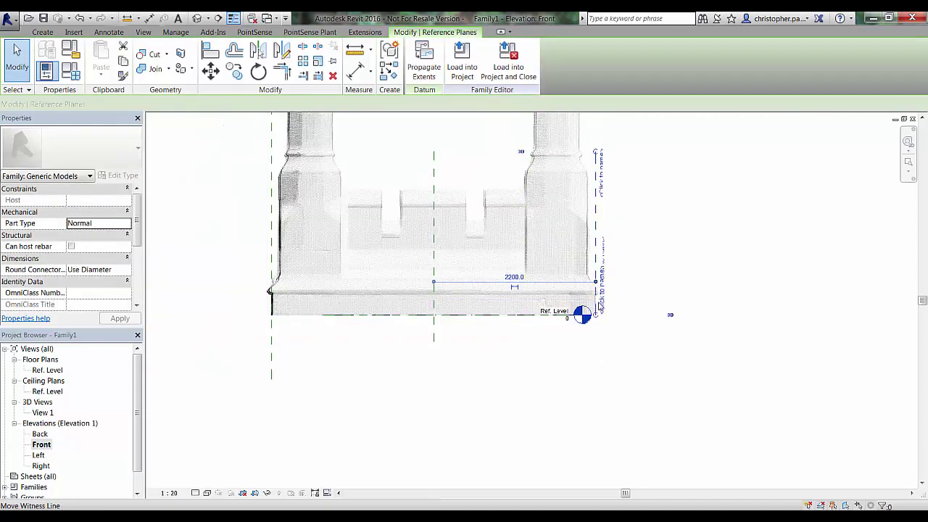
left_click(596, 354)
left_click(597, 308)
left_click_drag(596, 314, 596, 380)
left_click(559, 420)
- Raise the upper end of the right reference plane to match the height of the left one
scroll(561, 420, "down", 2)
middle_click_drag(643, 389, 607, 407)
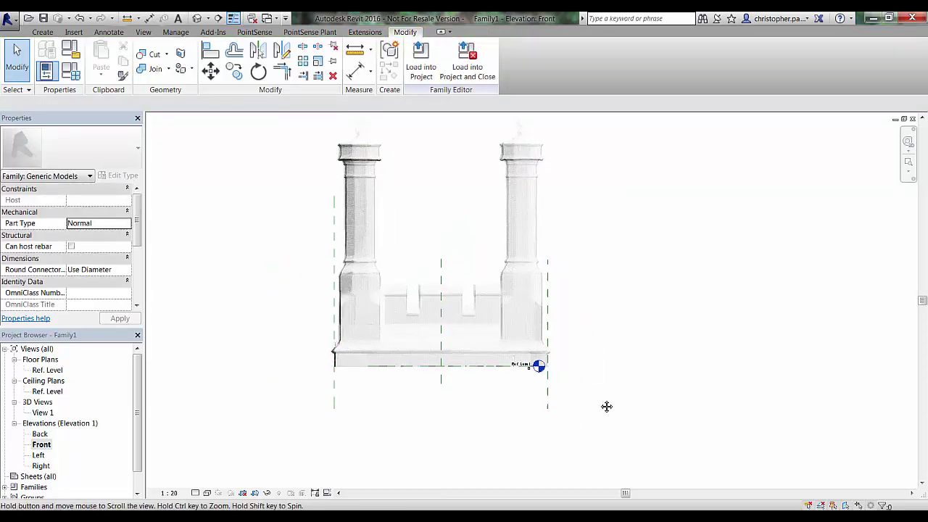
left_click(549, 335)
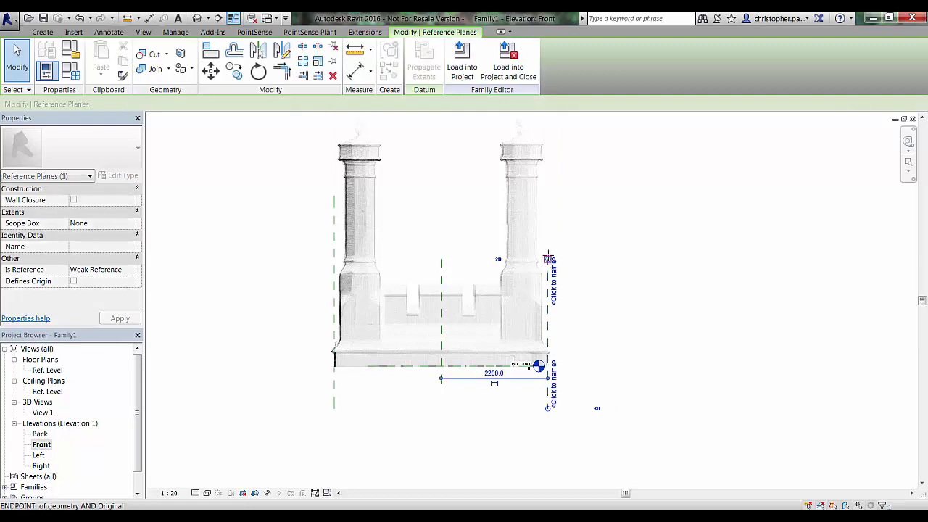
left_click_drag(549, 259, 548, 196)
left_click(618, 221)
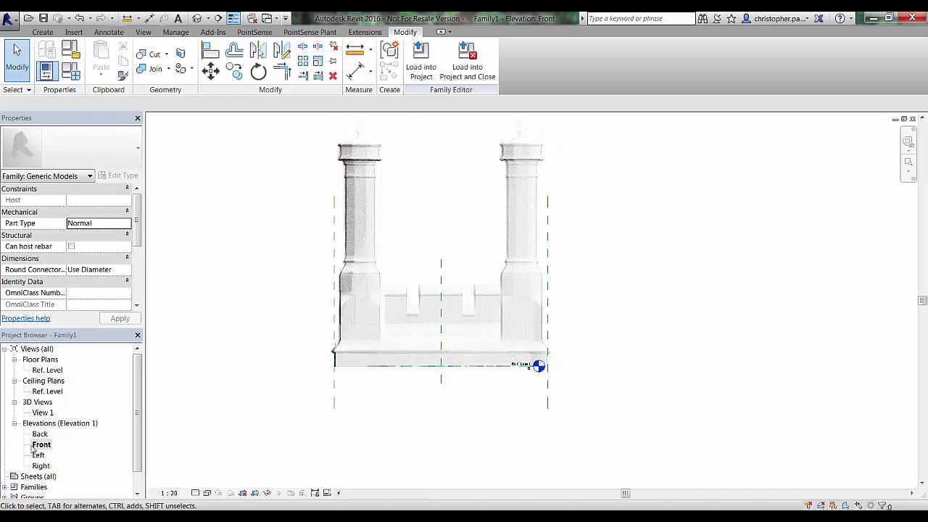
- Open the Ref. Level floor plan and examine how the Chimney Plan image lines up with the side reference planes
double_click(47, 371)
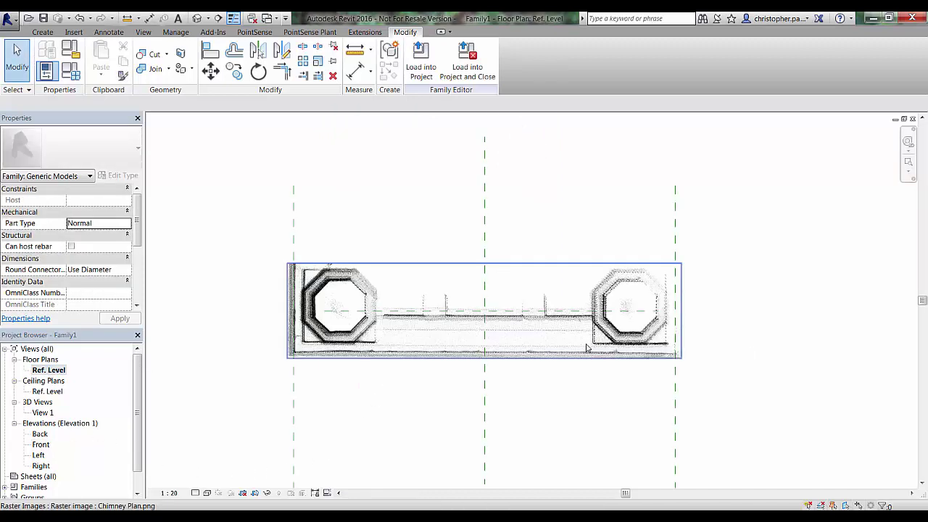
left_click(379, 354)
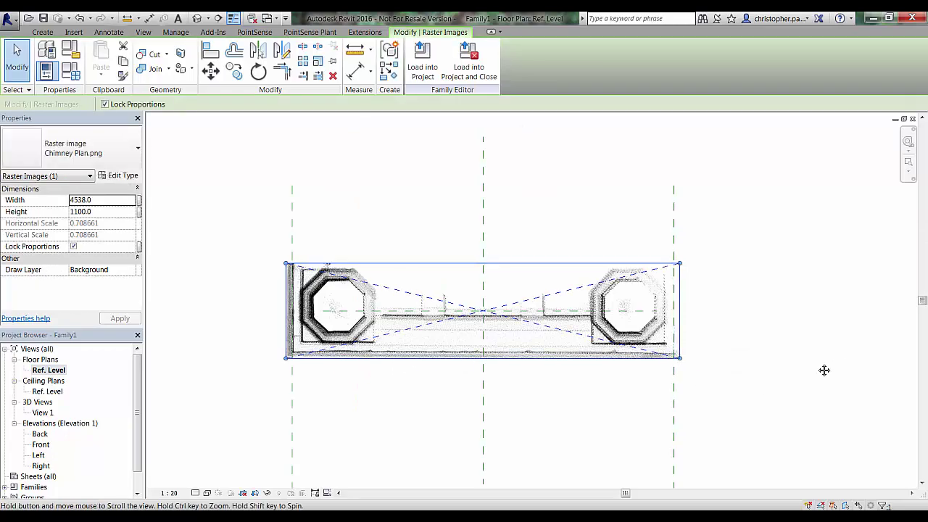
middle_click_drag(824, 371, 708, 371)
scroll(564, 369, "up", 5)
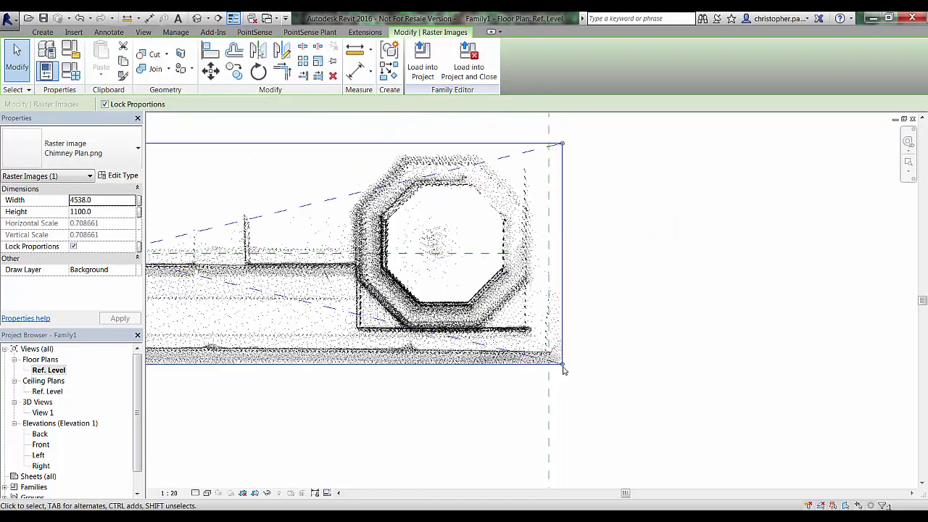
scroll(564, 370, "down", 3)
middle_click_drag(296, 398, 566, 367)
scroll(447, 348, "up", 5)
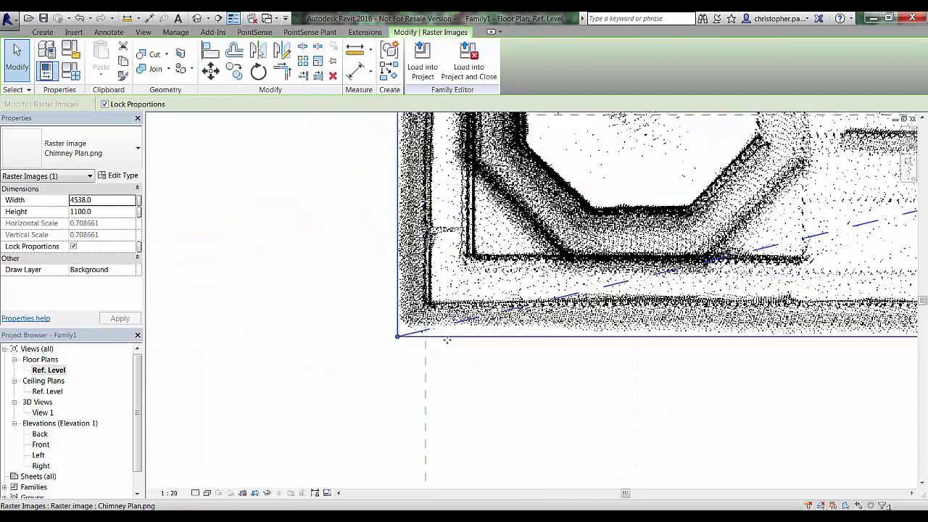
scroll(420, 379, "down", 4)
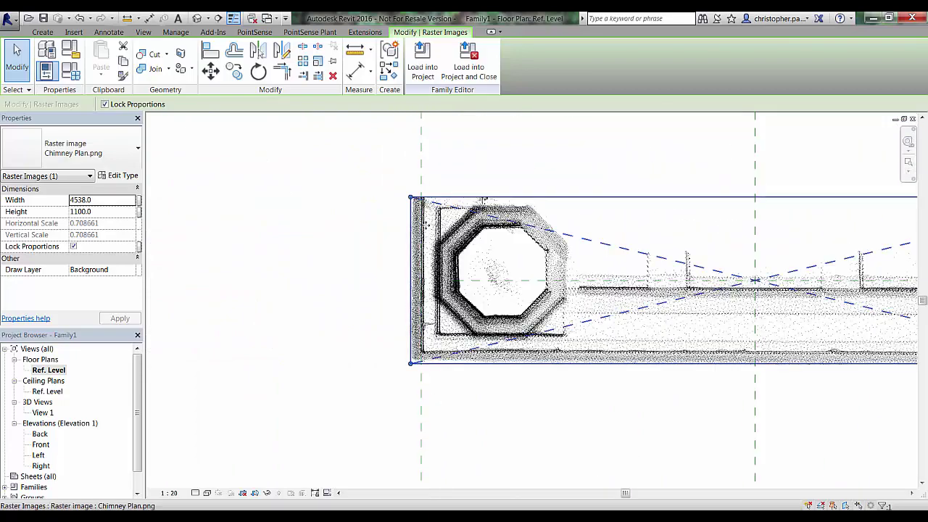
scroll(484, 201, "down", 3)
left_click(580, 149)
scroll(478, 178, "down", 2)
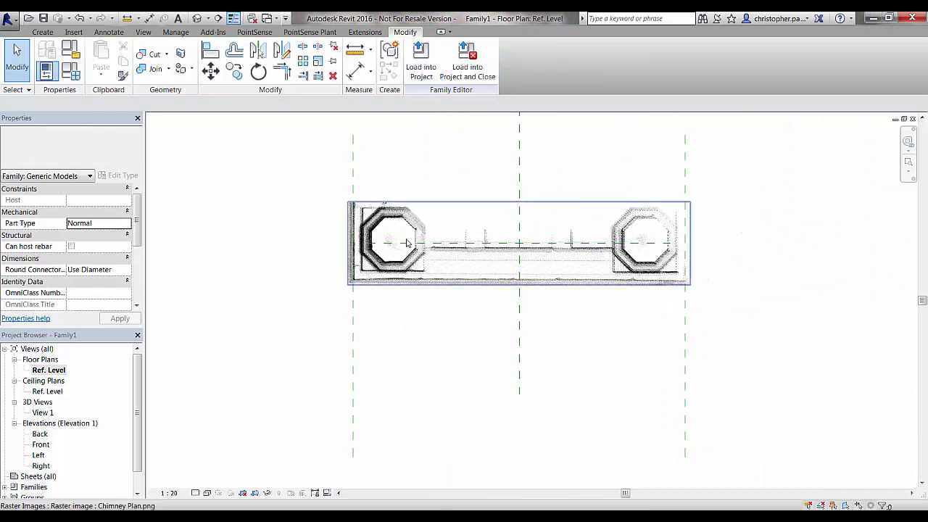
- Draw horizontal reference planes along the left octagon's upper and lower inner edges, the upper one about 354 from the centre plane
scroll(403, 248, "up", 3)
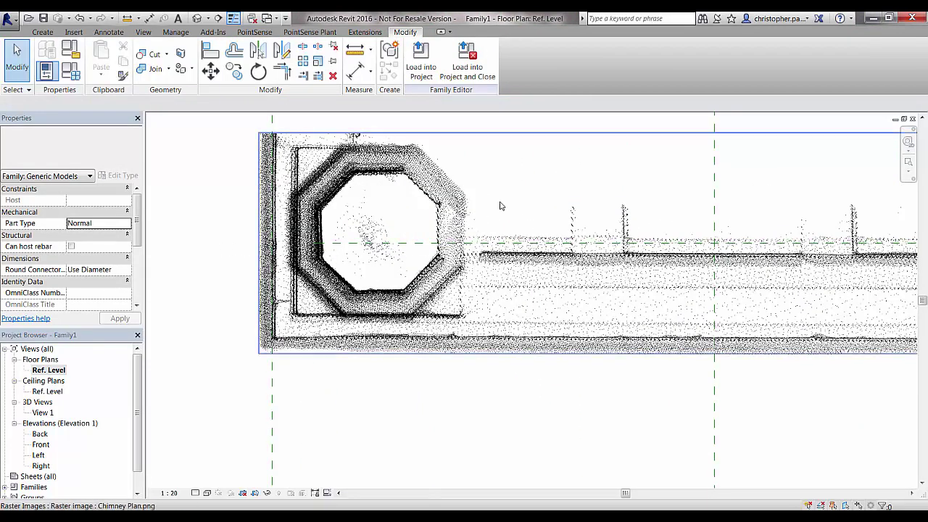
key("r")
key("p")
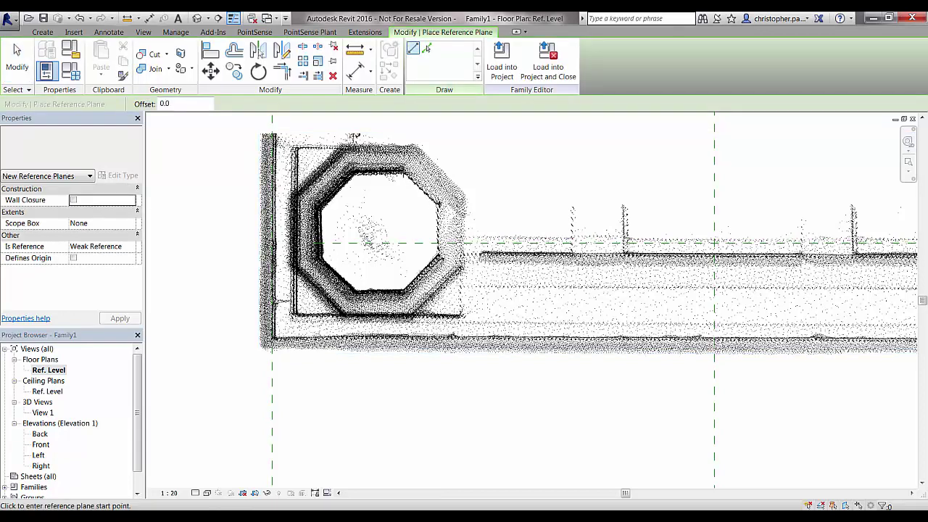
left_click(403, 173)
left_click(197, 171)
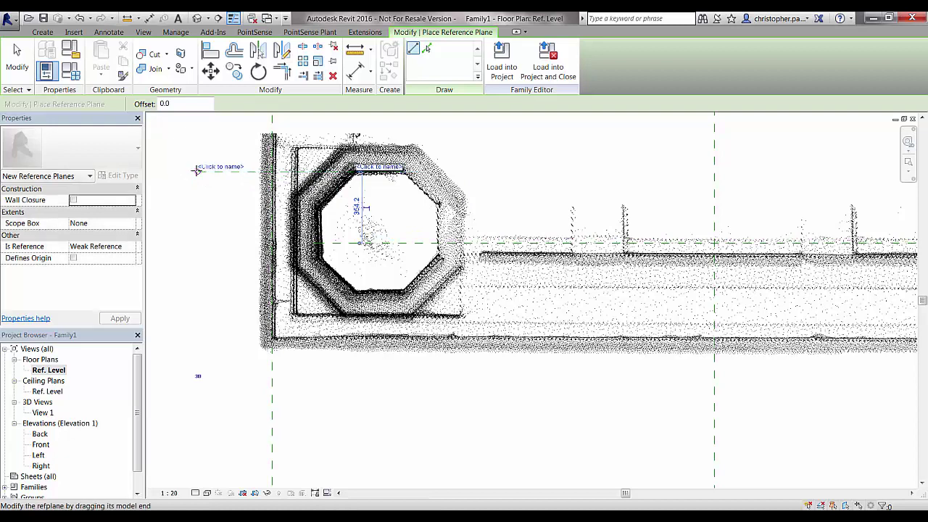
left_click(444, 290)
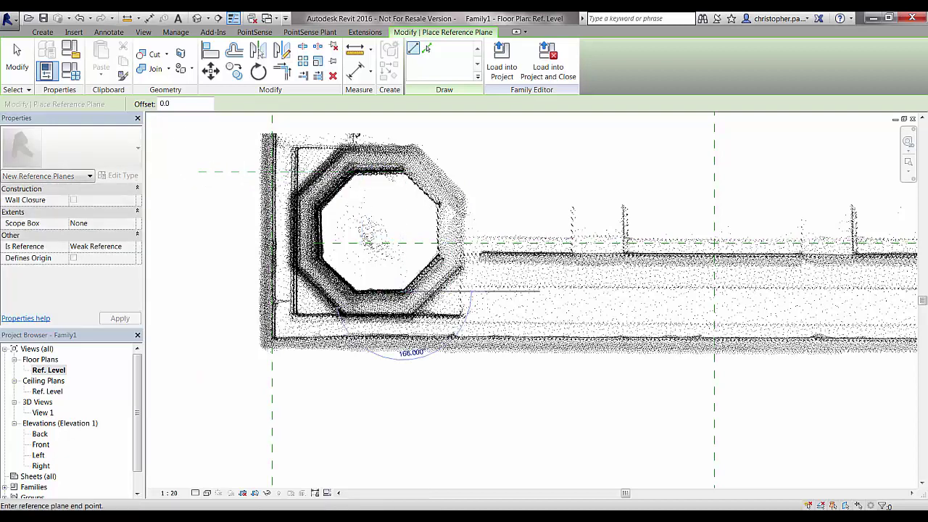
left_click(203, 290)
key("Escape")
key("Escape")
- Open the Left elevation to compare the new octagon reference planes with the Chimney side image
key("z")
key("f")
scroll(200, 293, "down", 2)
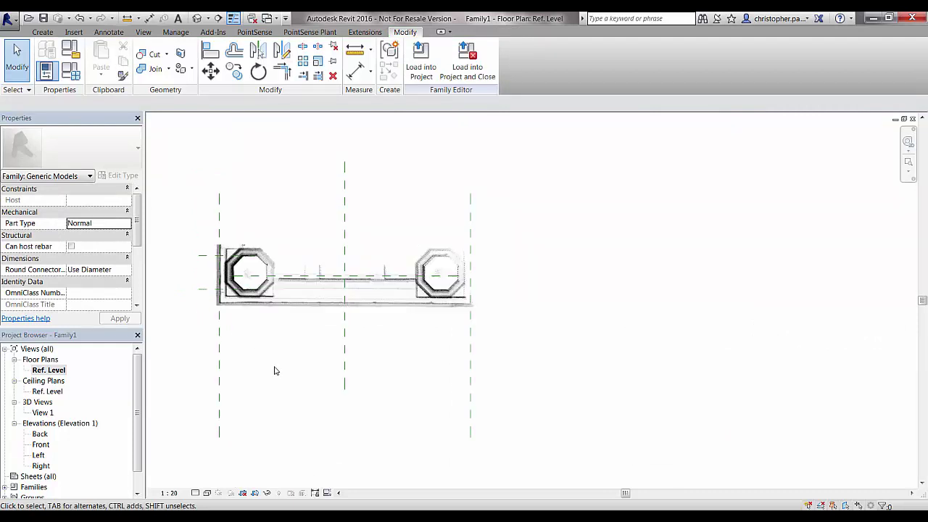
double_click(39, 454)
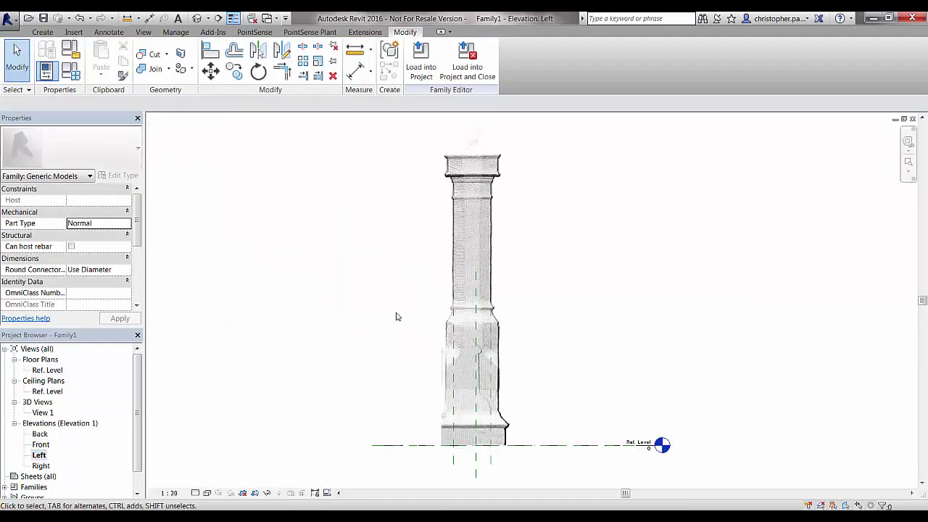
- Examine how the two octagon reference planes line up with the chimney shaft's edges in the Left elevation
left_click(453, 326)
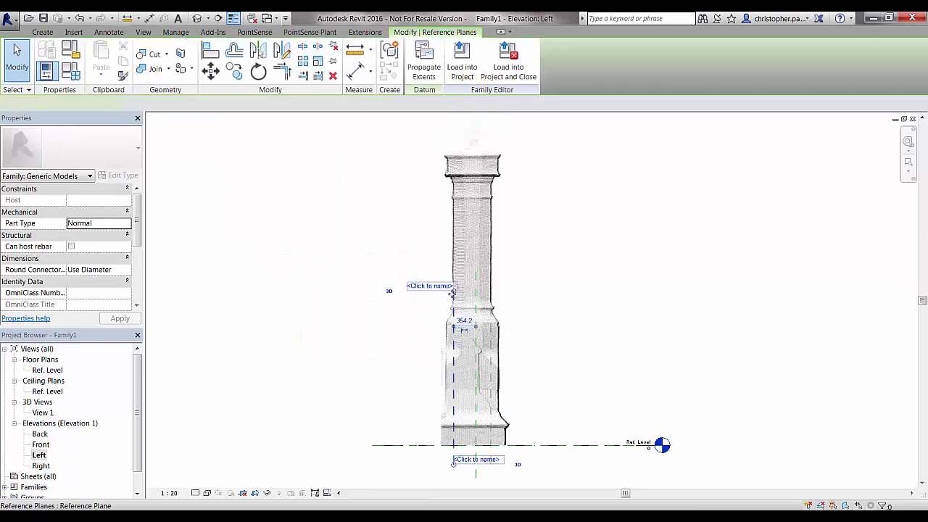
left_click(457, 257)
key("Escape")
scroll(491, 345, "up", 2)
left_click(491, 344)
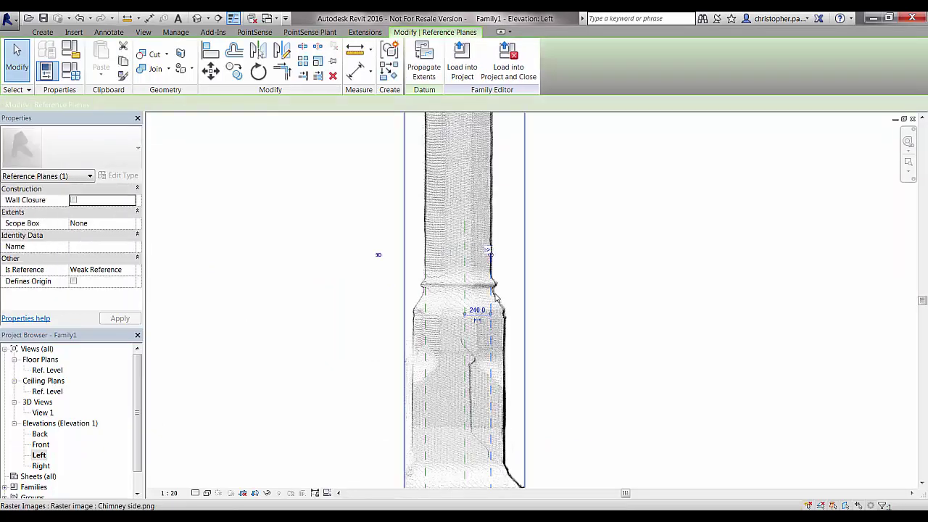
key("Escape")
left_click(491, 345)
scroll(499, 262, "up", 2)
scroll(500, 262, "up", 2)
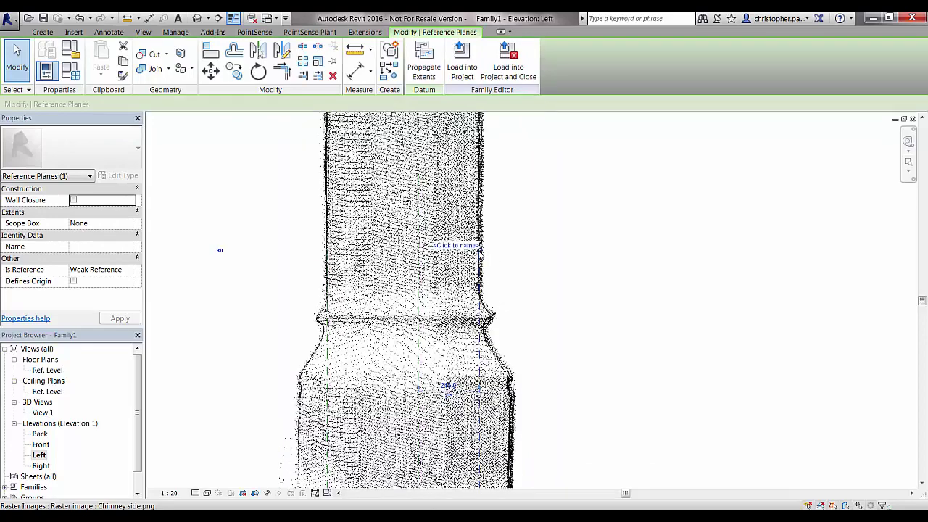
key("Escape")
scroll(534, 301, "down", 2)
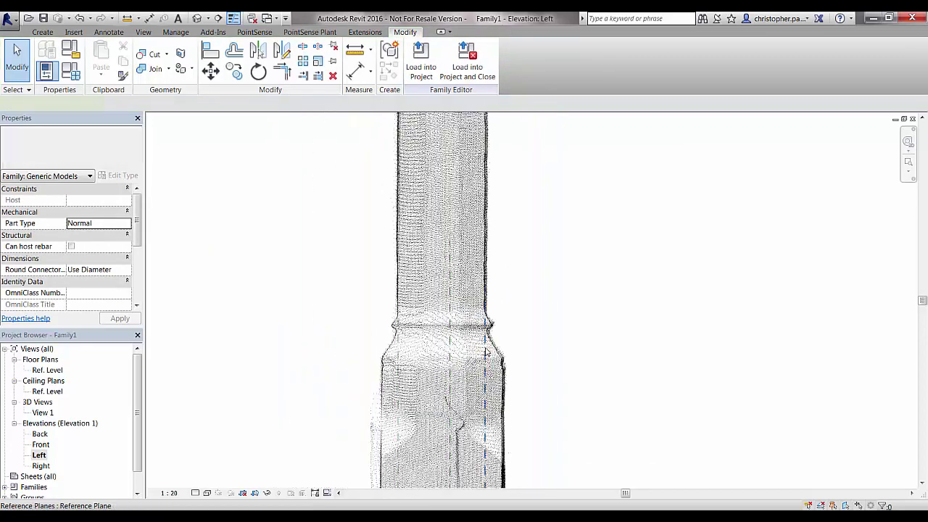
left_click(485, 290)
left_click_drag(486, 290, 485, 181)
key("Escape")
scroll(552, 257, "down", 4)
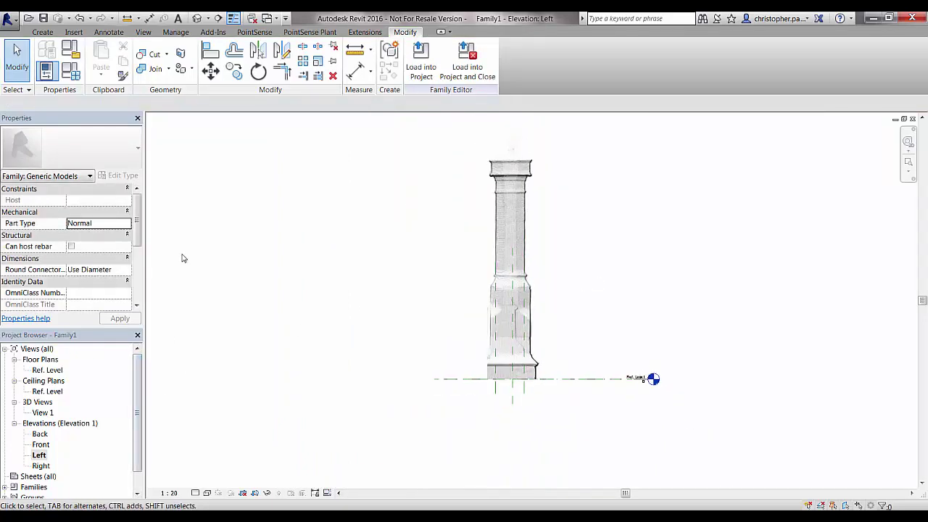
- Minimise Project1's site plan, section and 3D views, and tile the four family views
key("w")
key("t")
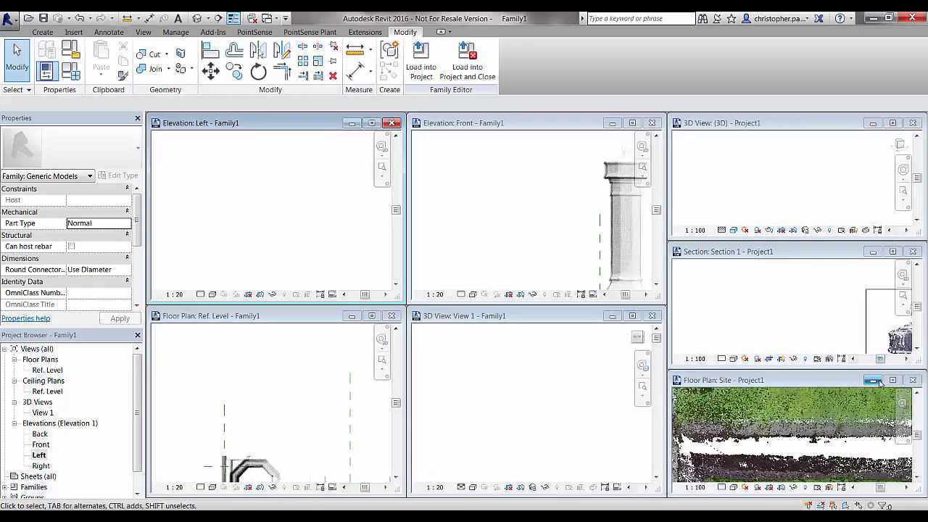
left_click(874, 380)
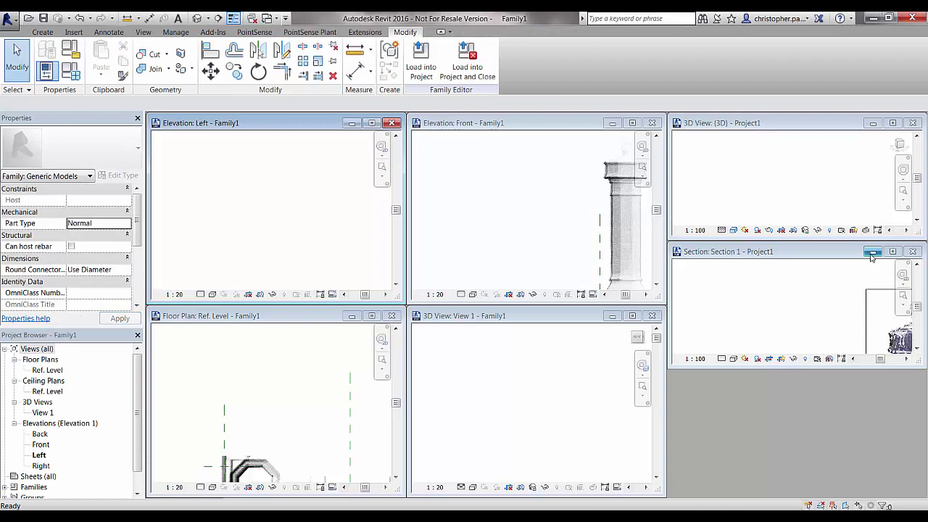
left_click(874, 253)
left_click(874, 124)
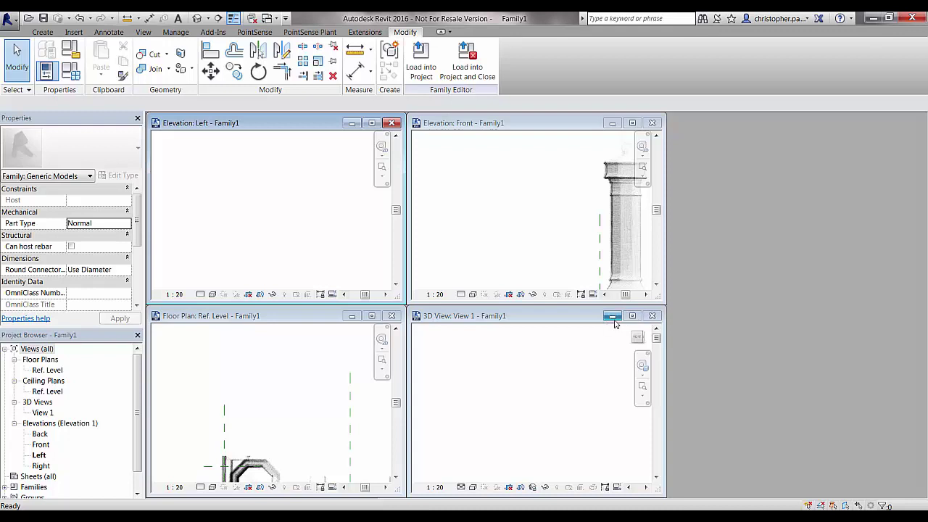
key("w")
key("t")
- Frame the whole chimney in the tiled Left and Front elevations, and make the family's 3D view active
middle_click_drag(439, 421, 394, 365)
middle_click_drag(399, 253, 164, 231)
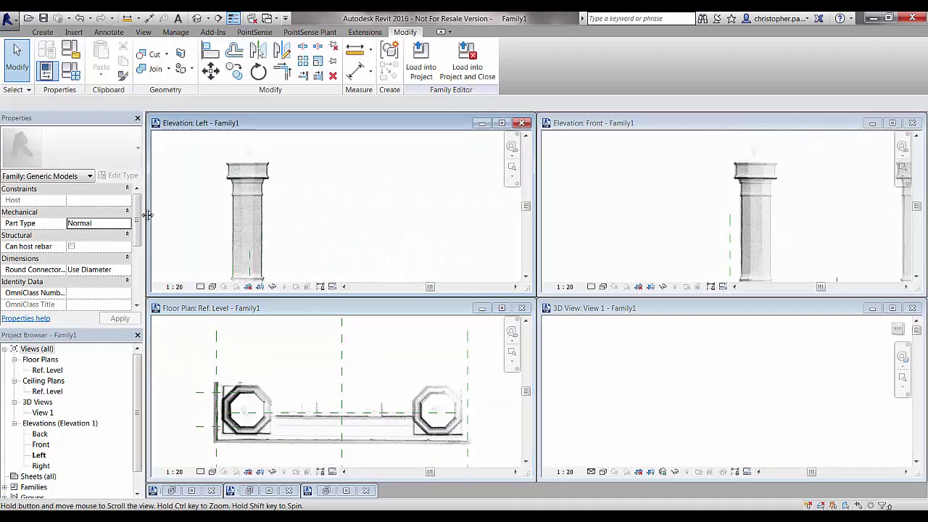
scroll(163, 231, "down", 2)
middle_click_drag(311, 207, 403, 195)
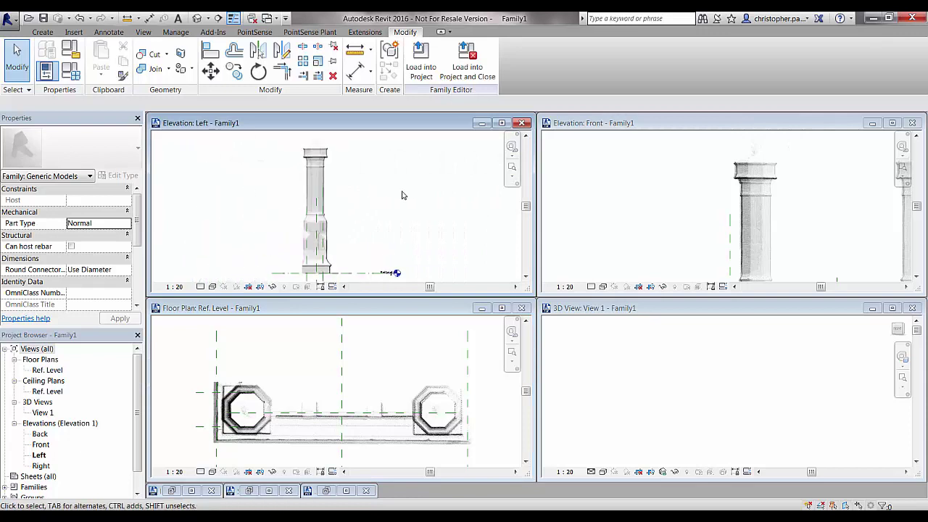
left_click(684, 207)
scroll(617, 203, "down", 2)
mouse_move(618, 203)
middle_mouse_down()
mouse_move(630, 176)
mouse_move(629, 202)
mouse_move(660, 210)
mouse_move(627, 219)
middle_mouse_up()
scroll(644, 206, "down", 1)
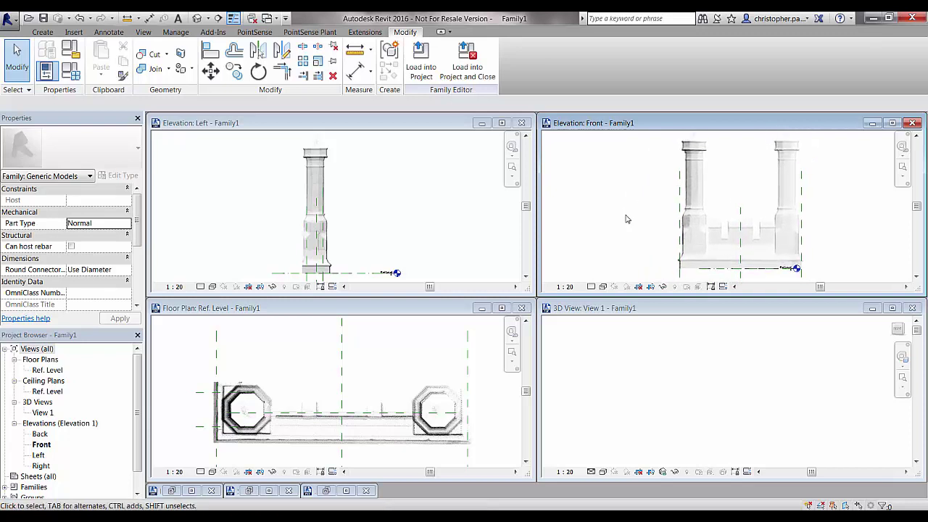
left_click(688, 407)
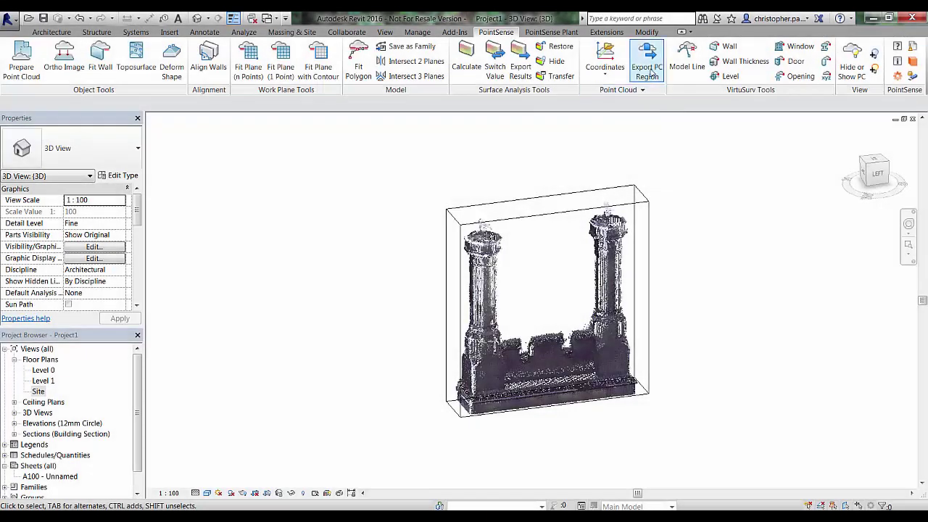
- Export the section box's point cloud region from Project1's 3D view to a PTS file named Chimney Points File on the Desktop
left_click(647, 69)
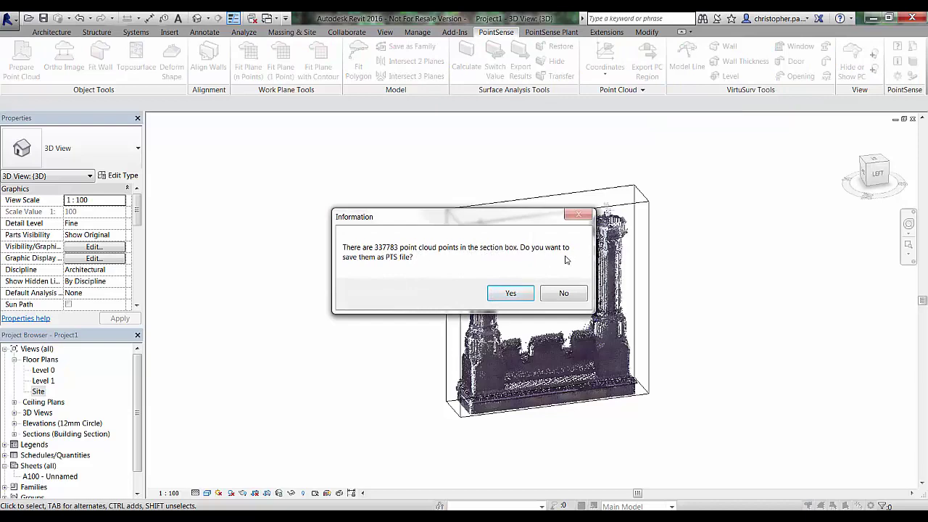
left_click(512, 293)
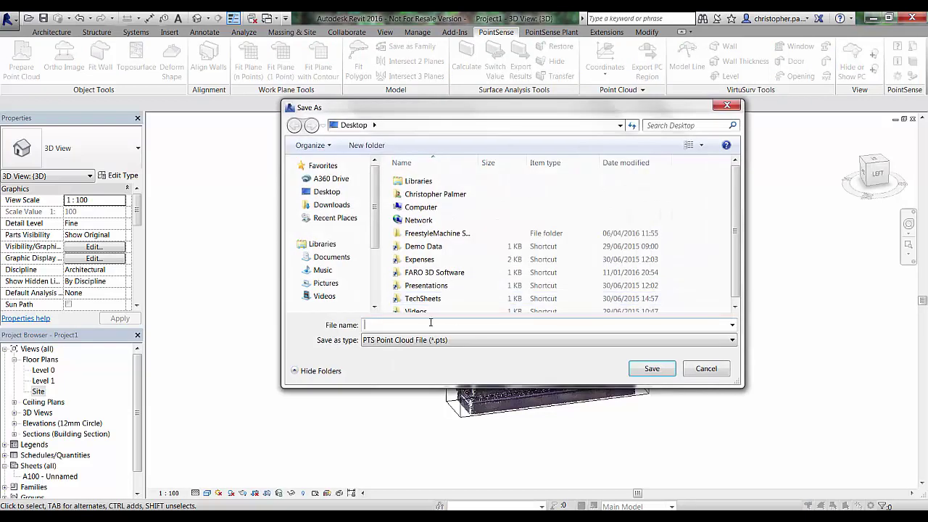
type("Chinne")
key("BackSpace")
key("BackSpace")
key("BackSpace")
type("mney ")
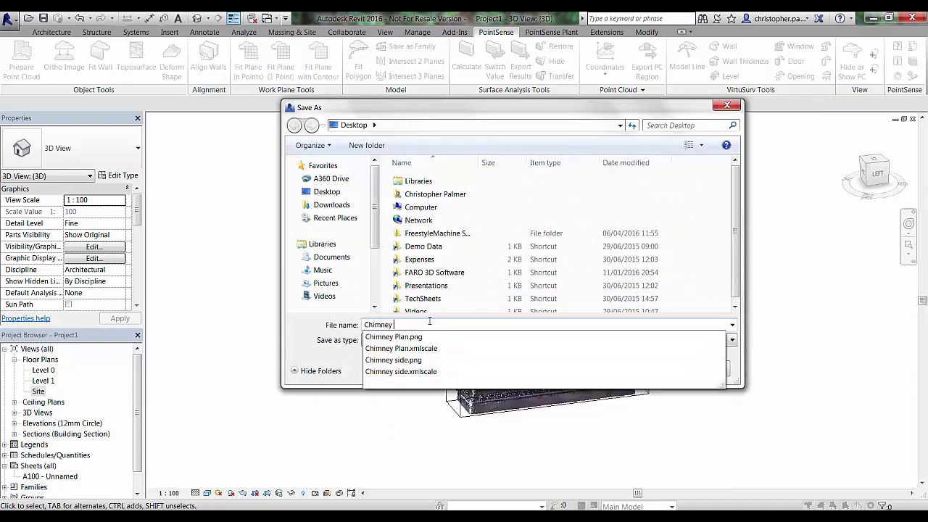
type("Point ")
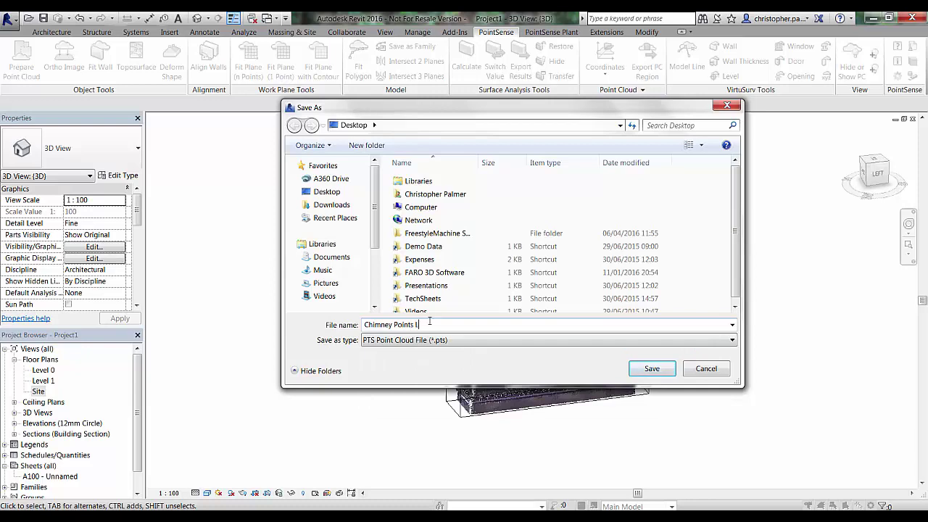
type(" File")
left_click(652, 369)
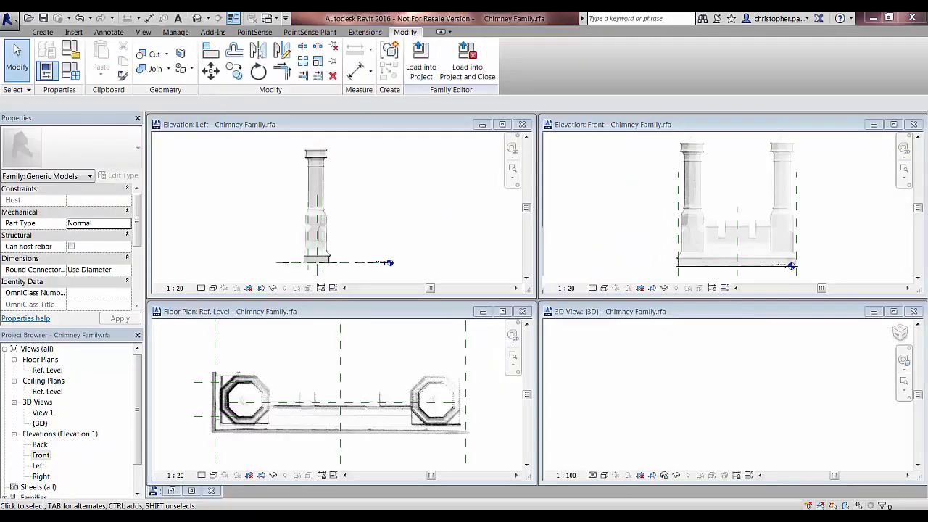
- Insert a point cloud region into the chimney family's 3D view from Chimney Points File.pts
left_click(623, 388)
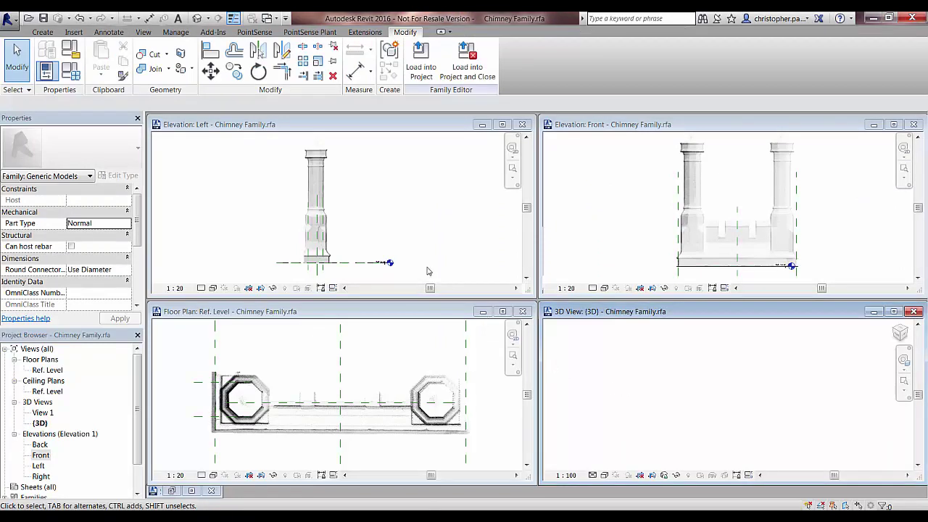
left_click(253, 37)
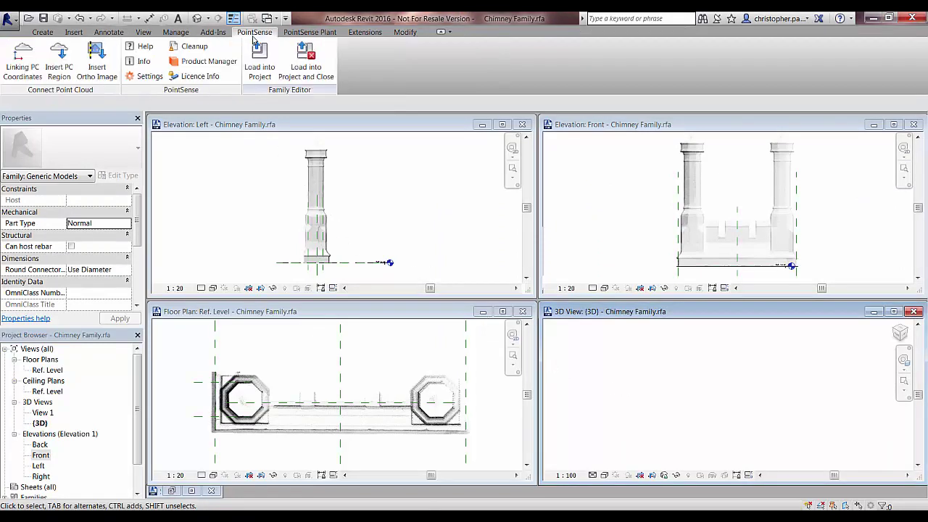
left_click(64, 69)
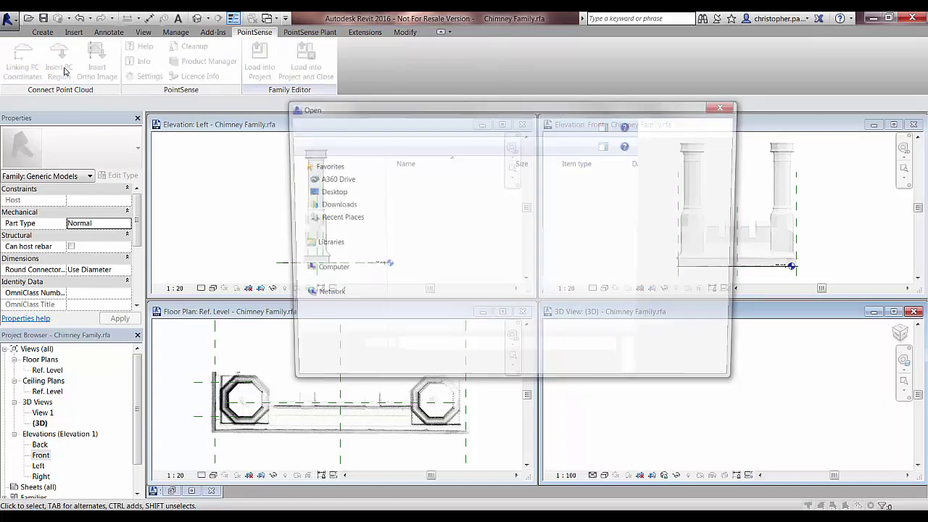
left_click(428, 248)
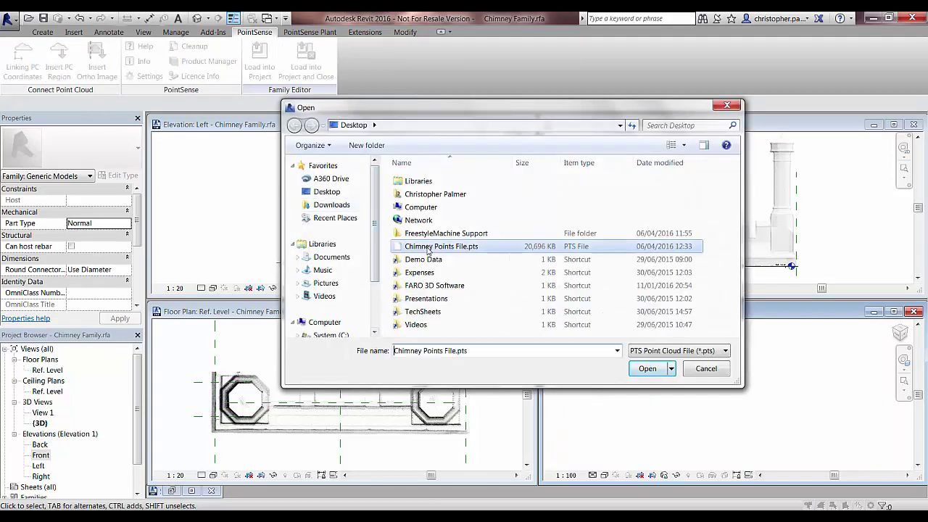
left_click(647, 369)
- Import the points with Metre as scan unit and Every Point subsampling, and inspect the resulting cloud in 3D
left_click(217, 74)
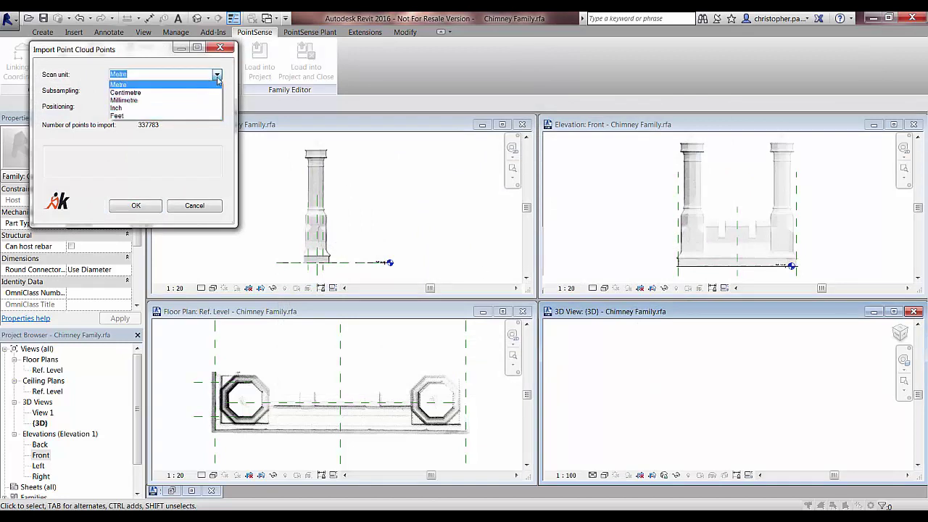
left_click(203, 85)
left_click(217, 90)
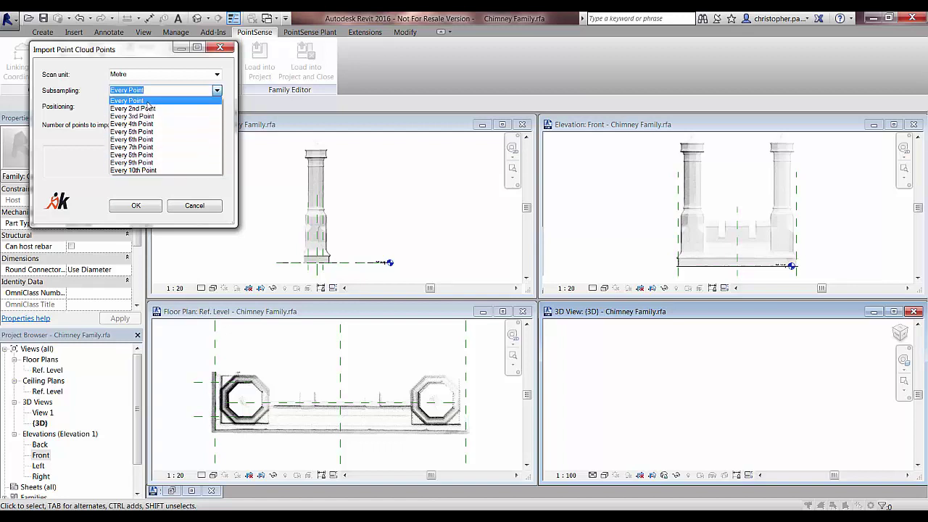
left_click(148, 102)
left_click(147, 206)
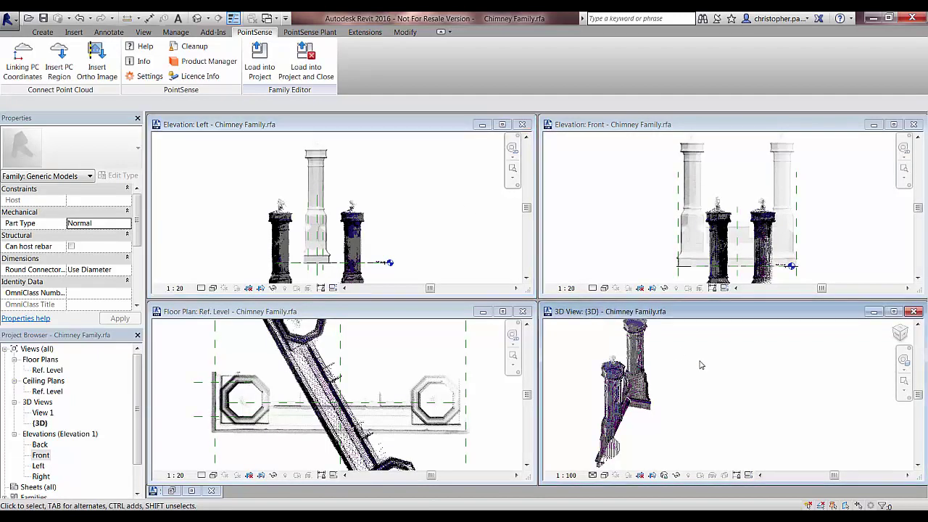
middle_click_drag(700, 365, 879, 369, "shift")
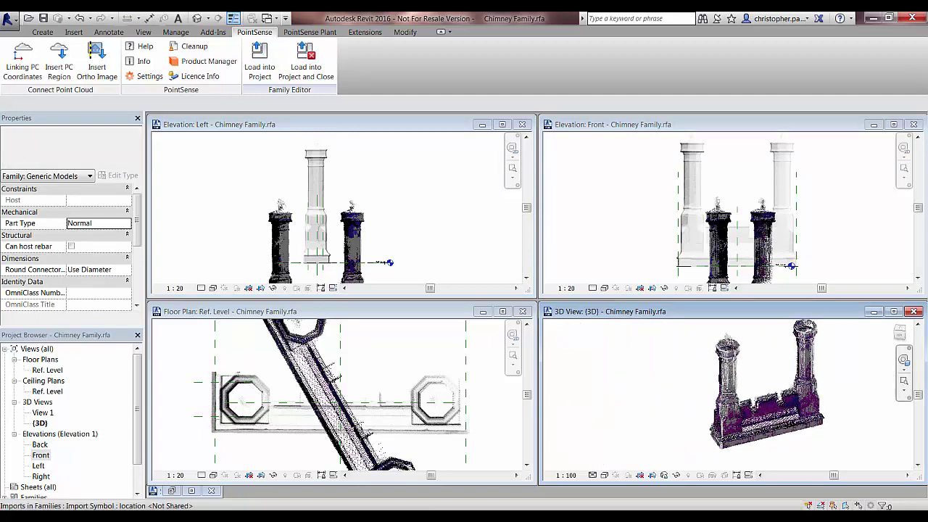
scroll(761, 399, "up", 5)
middle_click_drag(670, 354, 696, 355, "shift")
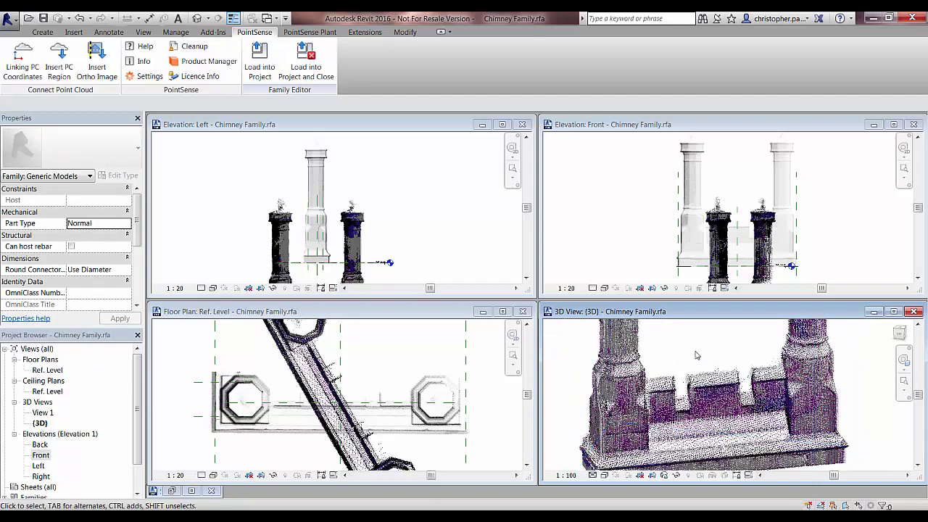
- Maximise the Ref. Level floor plan and select the imported chimney point cloud
left_click(488, 384)
left_click(503, 311)
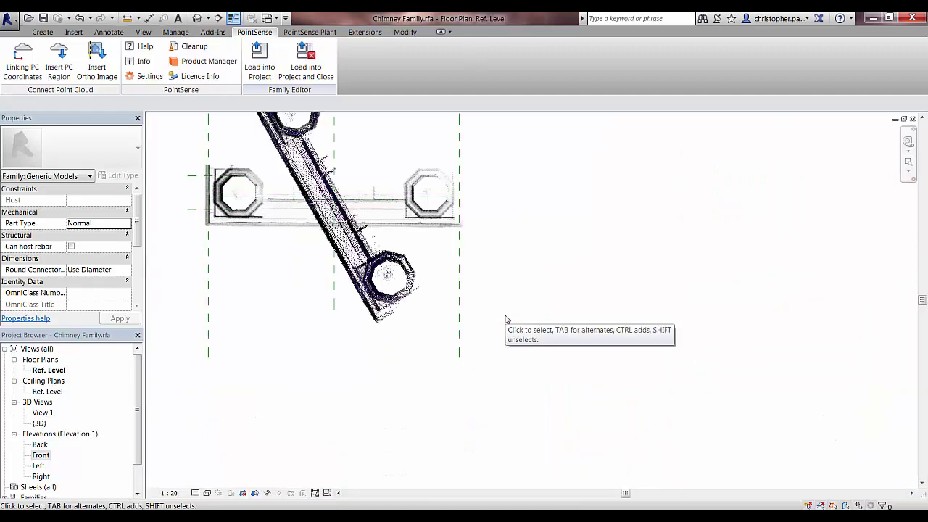
left_click(384, 314)
middle_click_drag(613, 306, 647, 345)
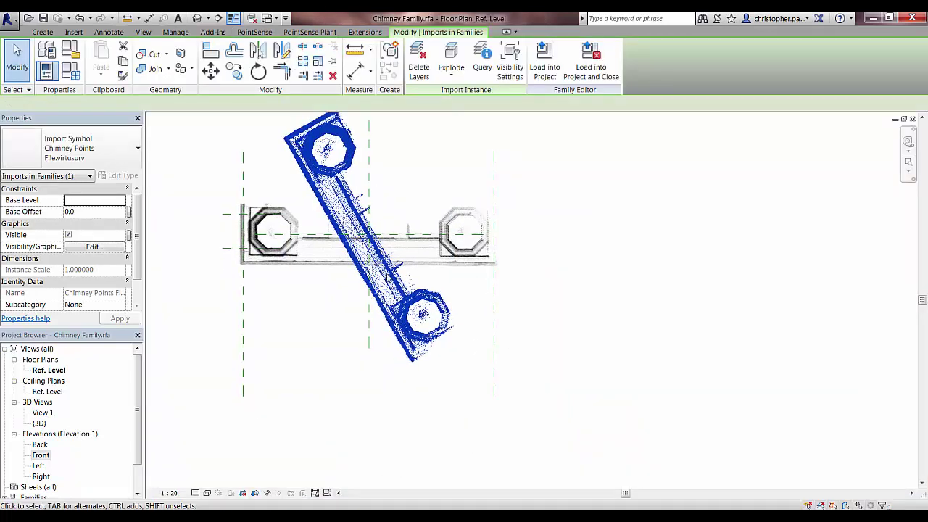
scroll(628, 240, "up", 3)
scroll(498, 209, "down", 1)
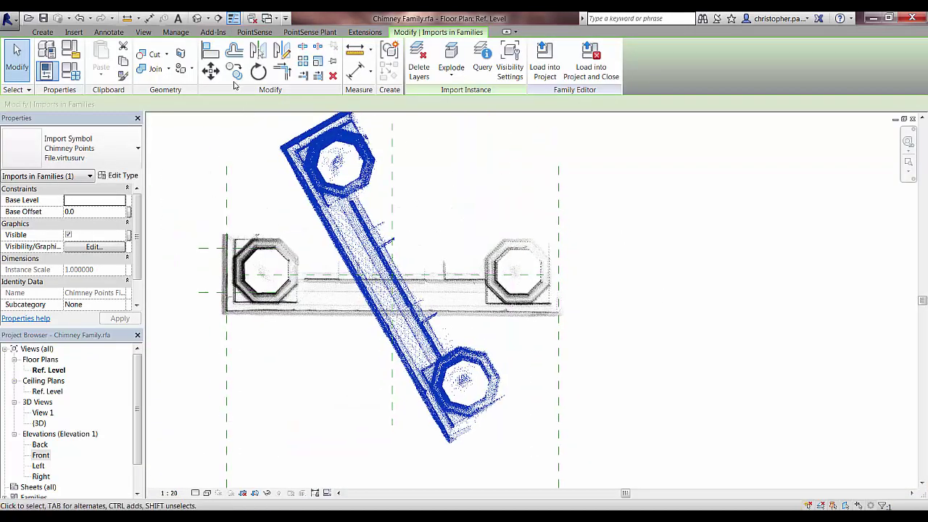
left_click(257, 75)
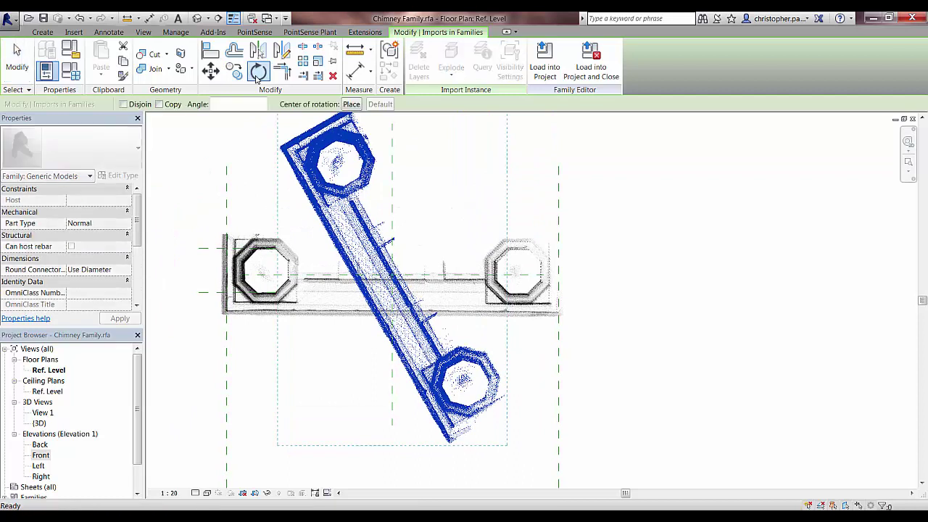
left_click(352, 105)
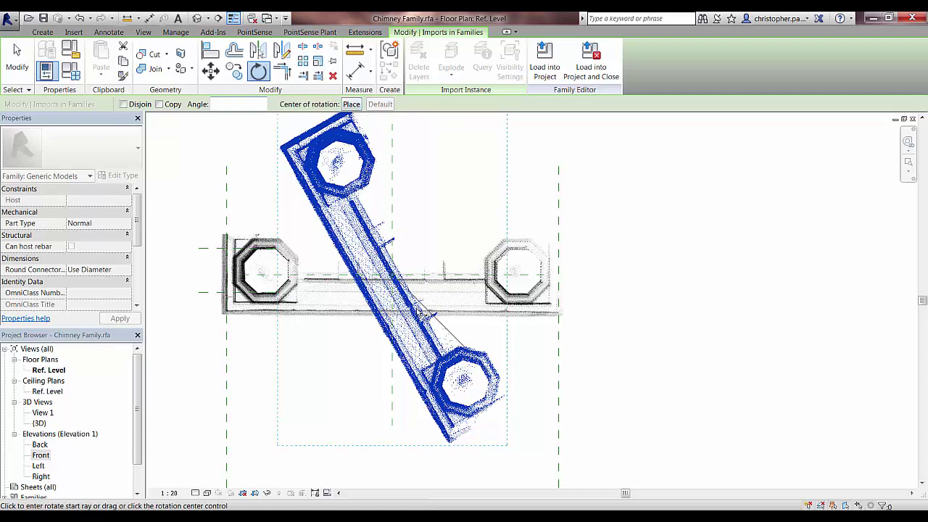
left_click(419, 317)
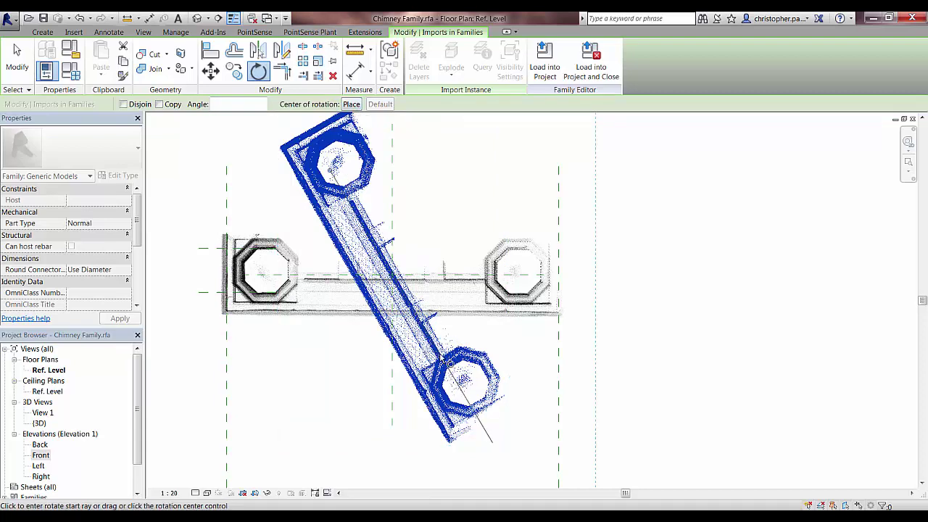
scroll(445, 354, "up", 4)
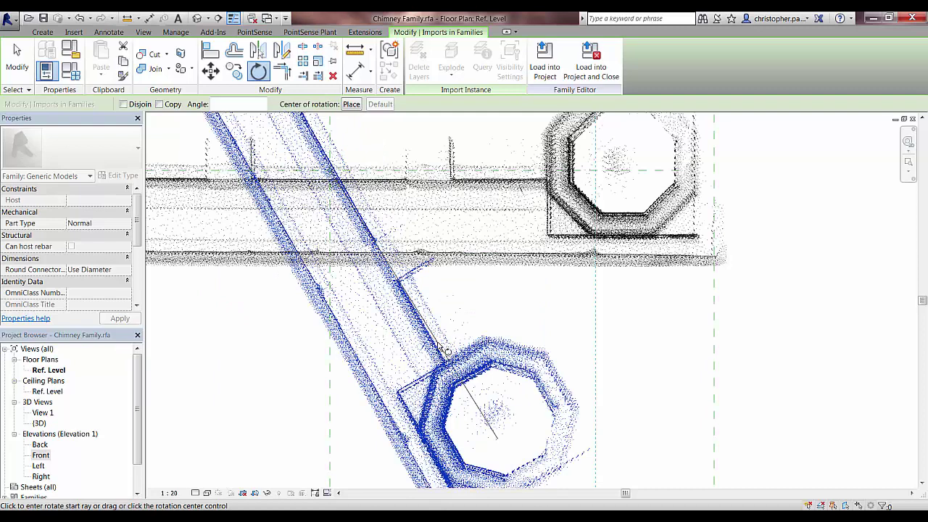
key("Escape")
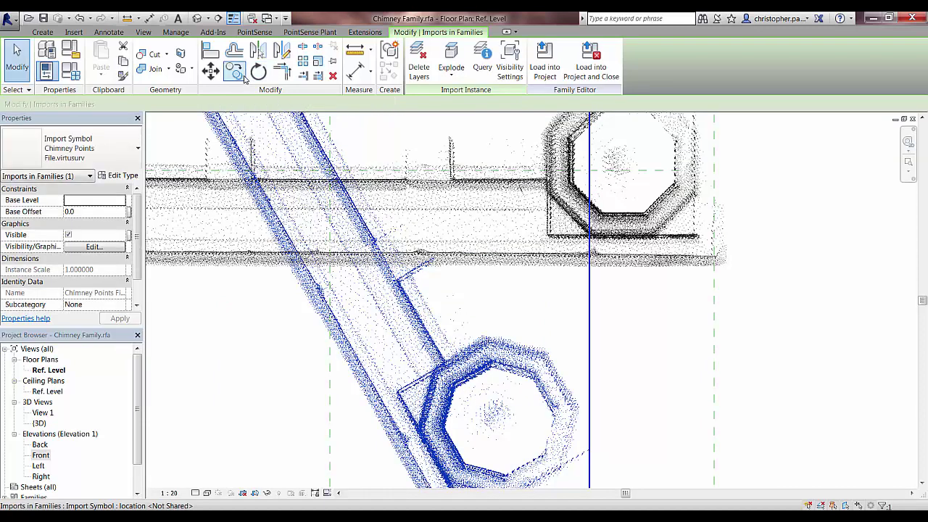
- Rotate the point cloud about a centre placed on its lower wall edge so that edge aligns with the plan image's wall
left_click(258, 70)
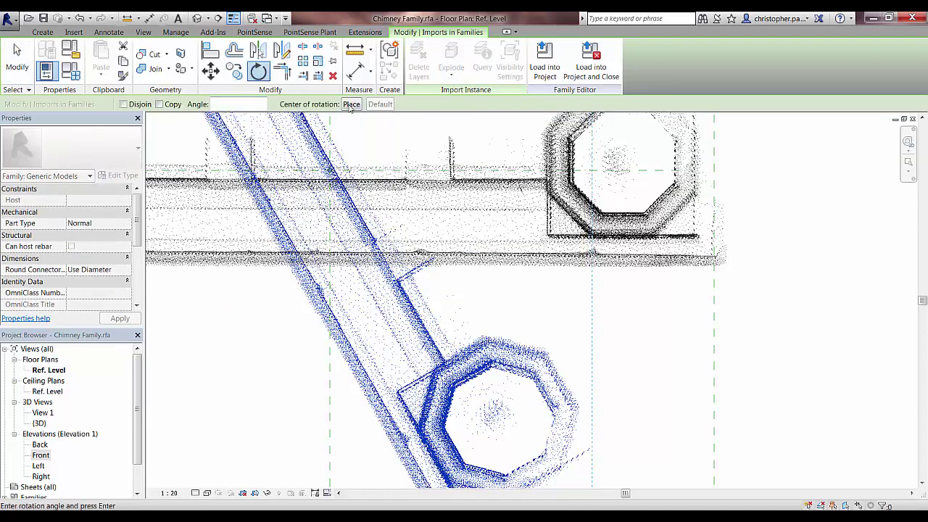
left_click(351, 104)
left_click(298, 251)
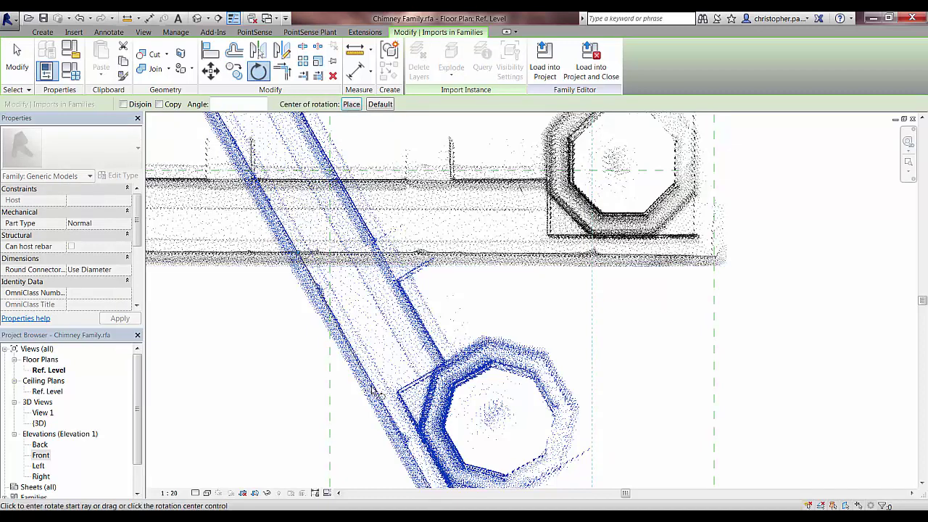
left_click(456, 254)
left_click(457, 255)
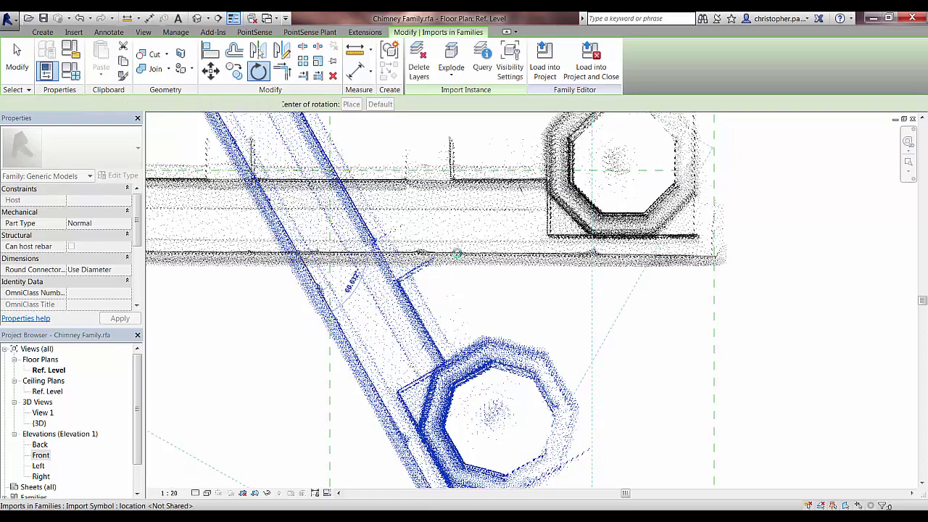
left_click(444, 348)
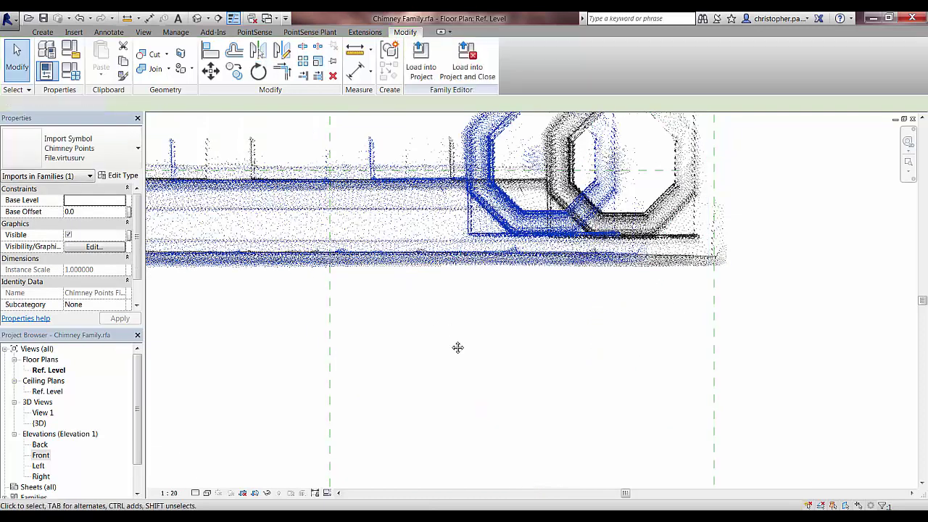
- Move the point cloud in plan so its corner beside the left-hand octagonal chimney coincides with the same corner on the plan image
scroll(457, 348, "down", 2)
middle_click_drag(457, 348, 683, 353)
left_click(342, 259)
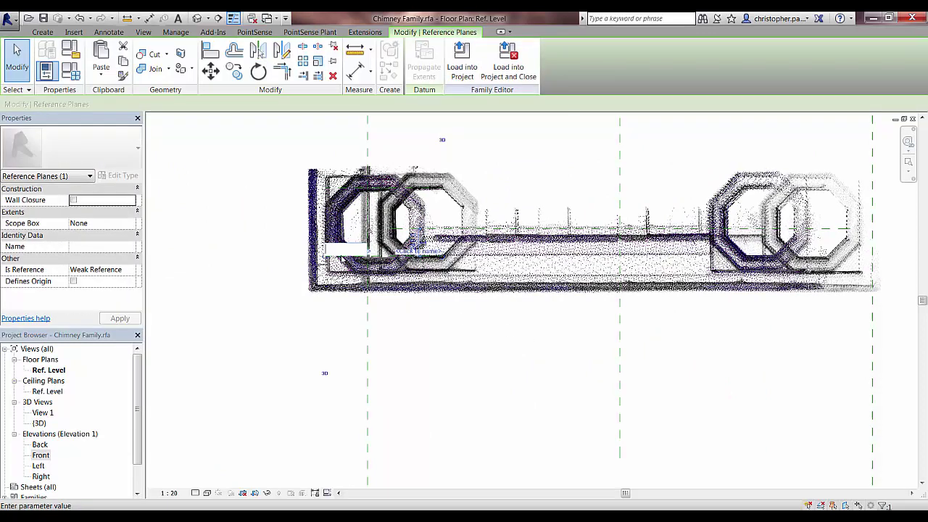
left_click(311, 277)
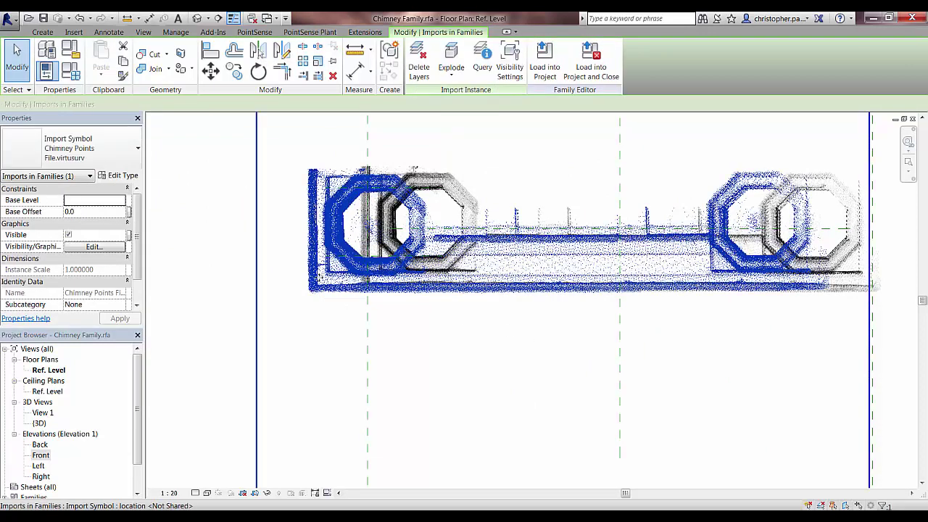
left_click(210, 71)
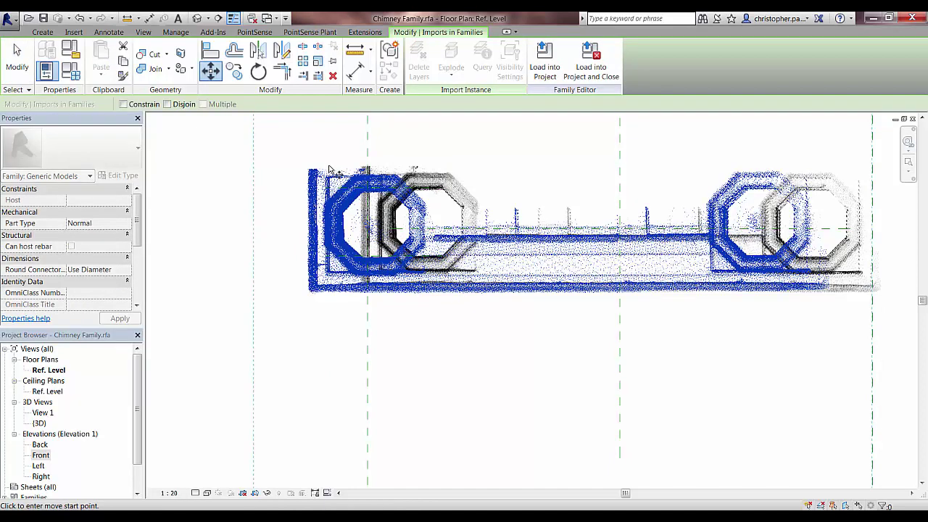
scroll(330, 199, "up", 4)
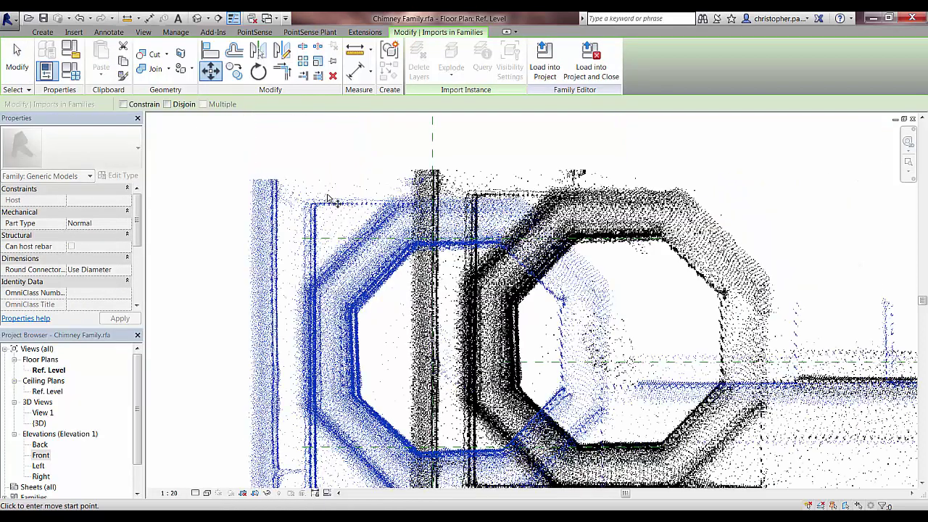
left_click(323, 214)
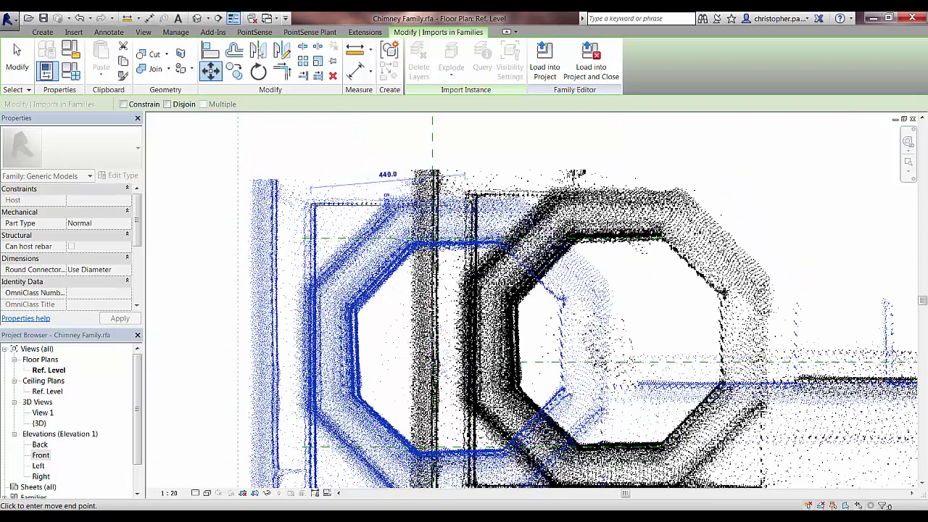
left_click(255, 234)
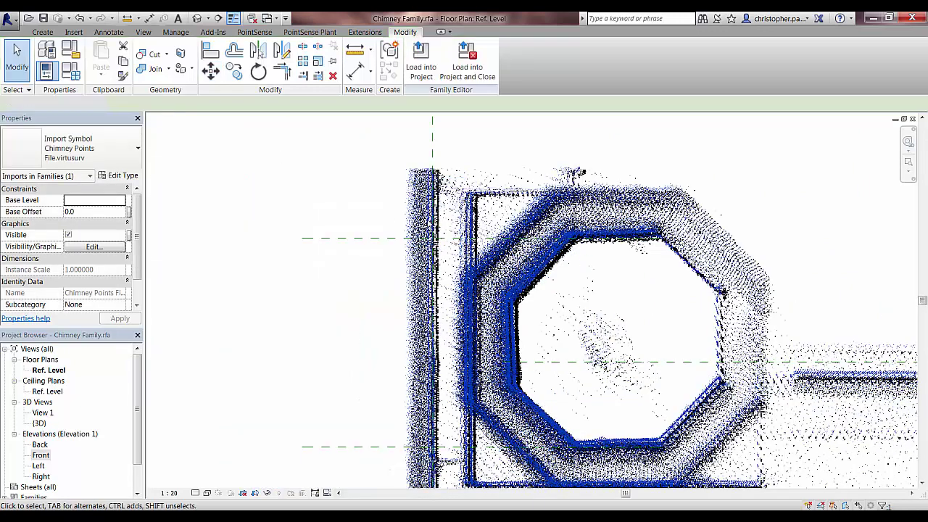
scroll(496, 210, "up", 4)
key("Escape")
scroll(384, 150, "down", 3)
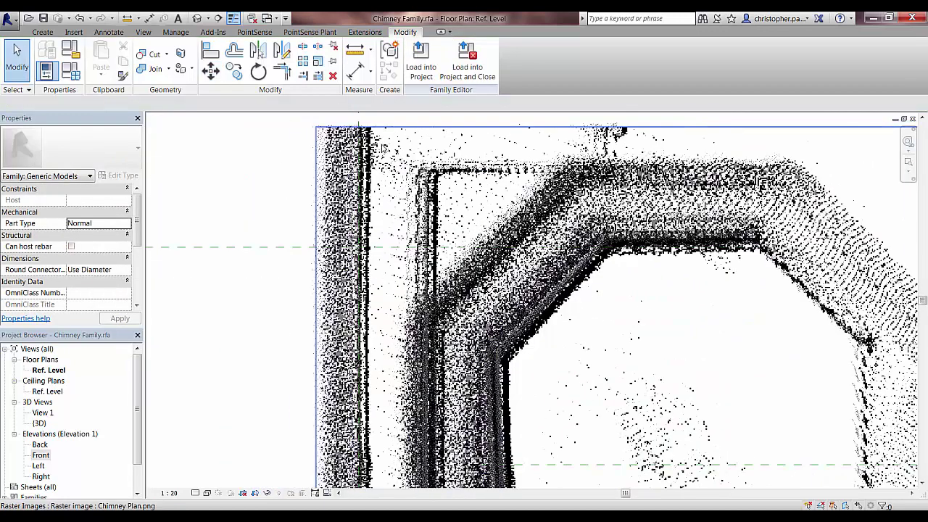
left_click(384, 150)
- In the Front elevation, move the point cloud up 2600 mm so its base sits on the reference level
key("w")
key("t")
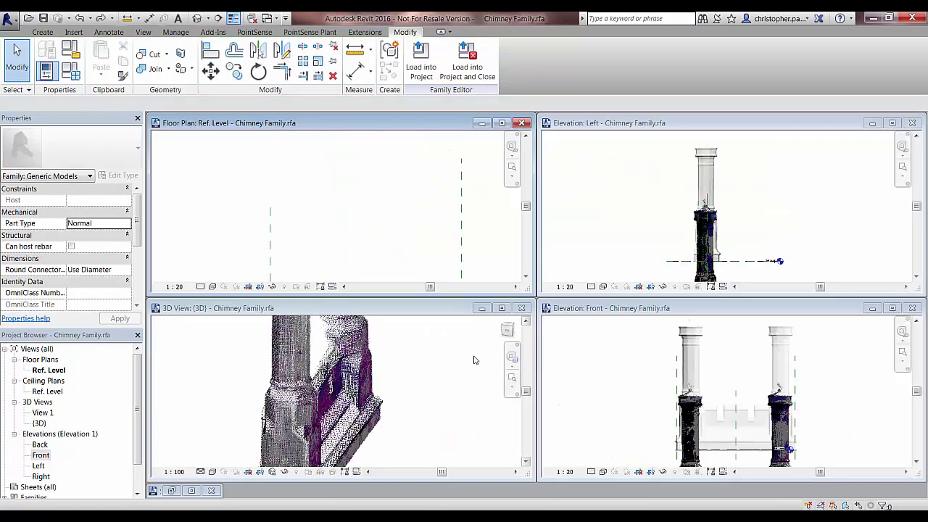
left_click(611, 390)
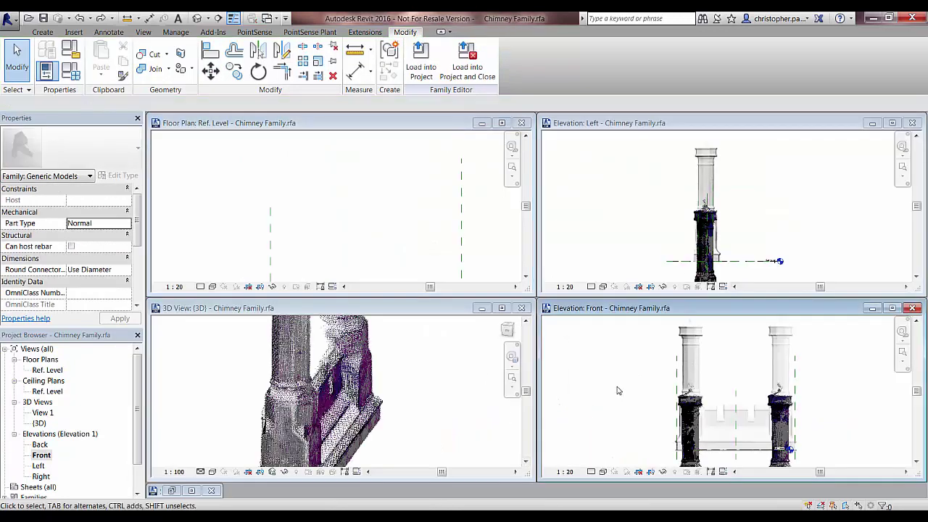
left_click(892, 308)
left_click(368, 316)
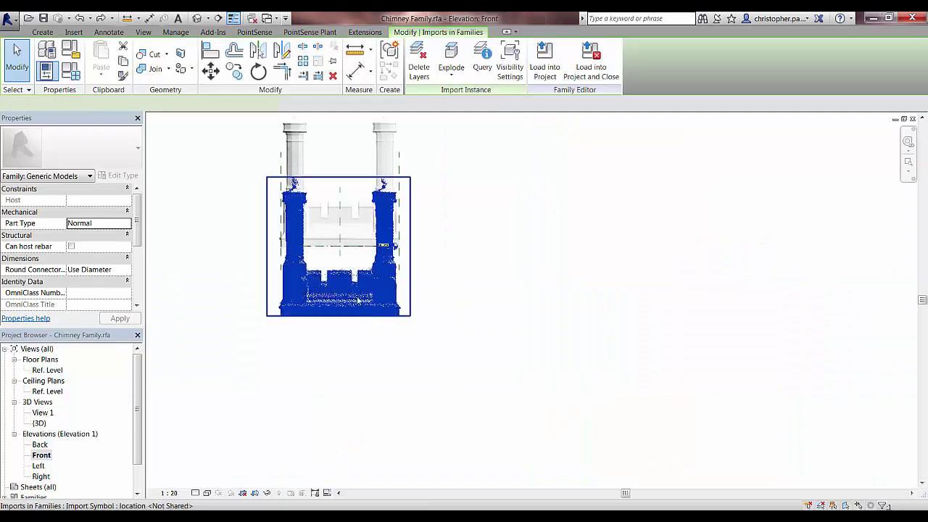
left_click(206, 77)
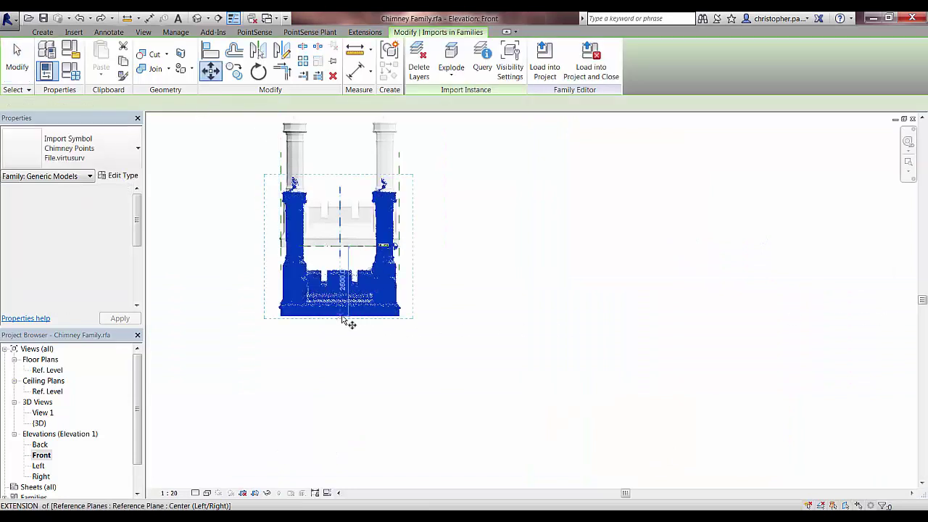
left_click(339, 249)
left_click(518, 275)
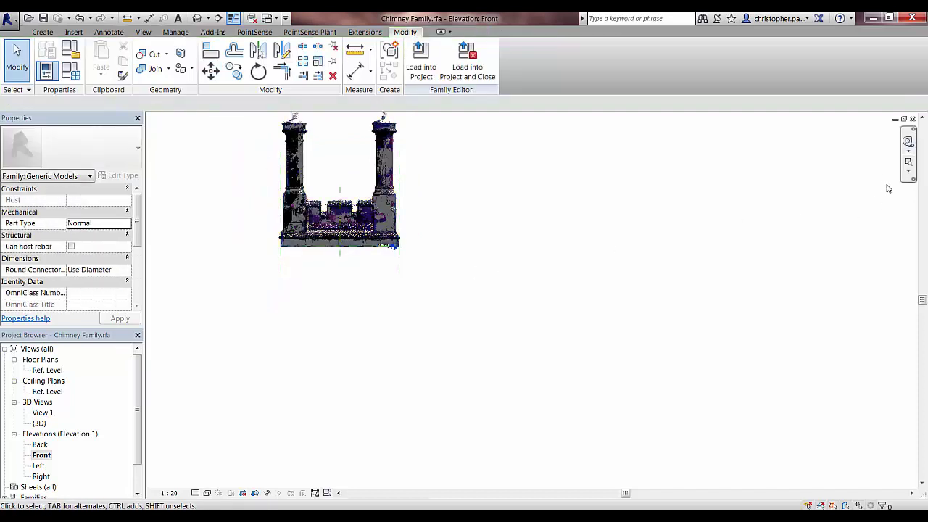
- Tile the views and check the point cloud's alignment in the 3D, Left elevation and Ref. Level plan views
key("w")
key("t")
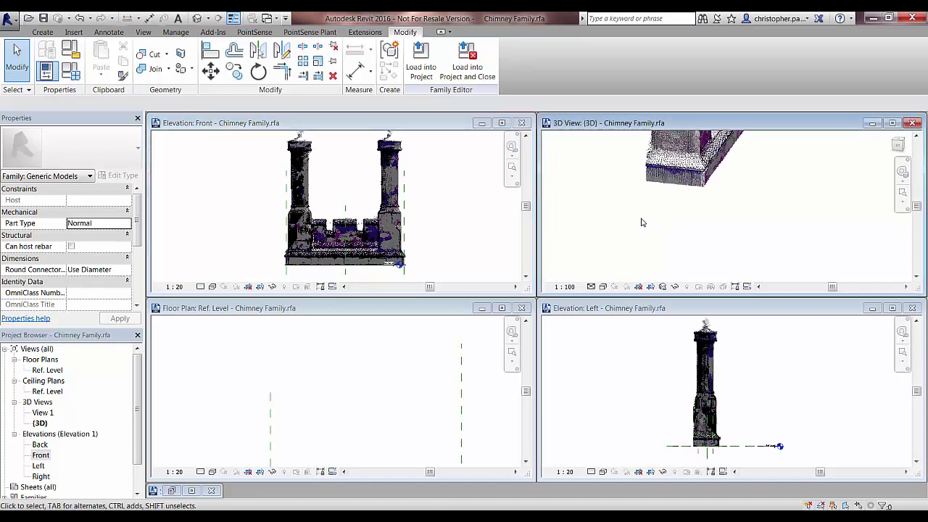
middle_click_drag(641, 221, 755, 241, "shift")
left_click(770, 371)
scroll(771, 370, "up", 6)
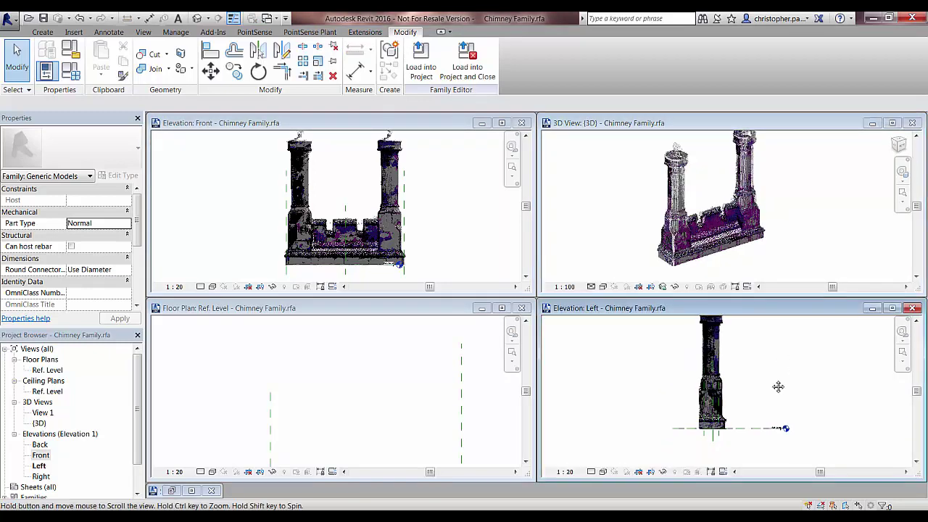
left_click(417, 391)
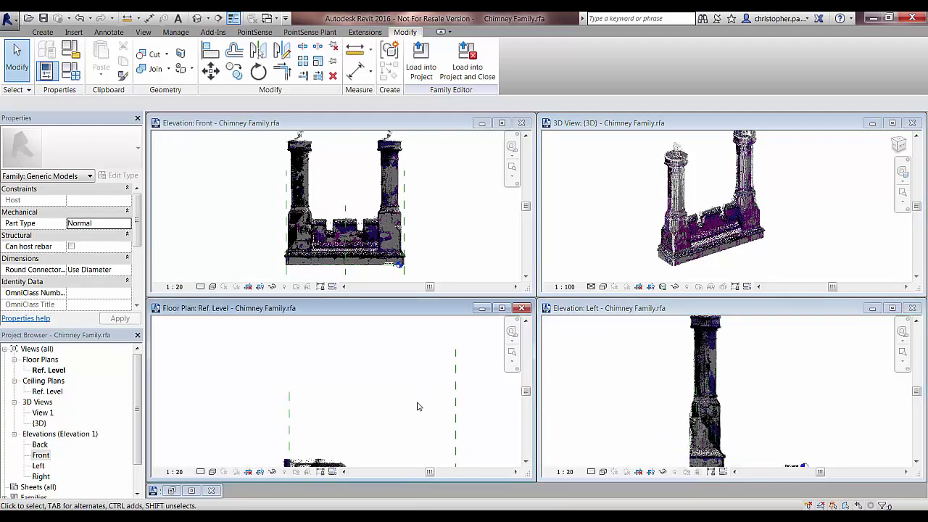
scroll(412, 350, "up", 5)
scroll(356, 347, "down", 2)
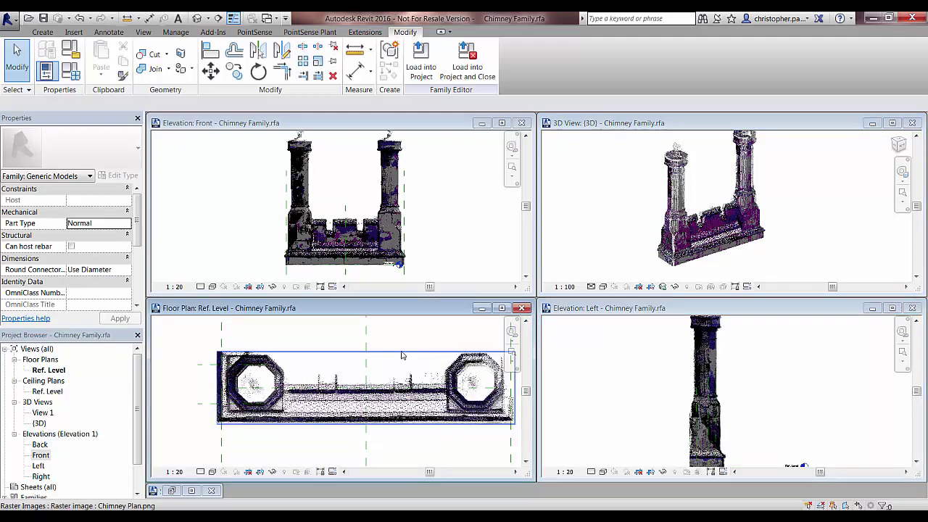
- In the Ref. Level plan, filter the selection to Imports in Families and temporarily hide the point cloud element
left_click(455, 379)
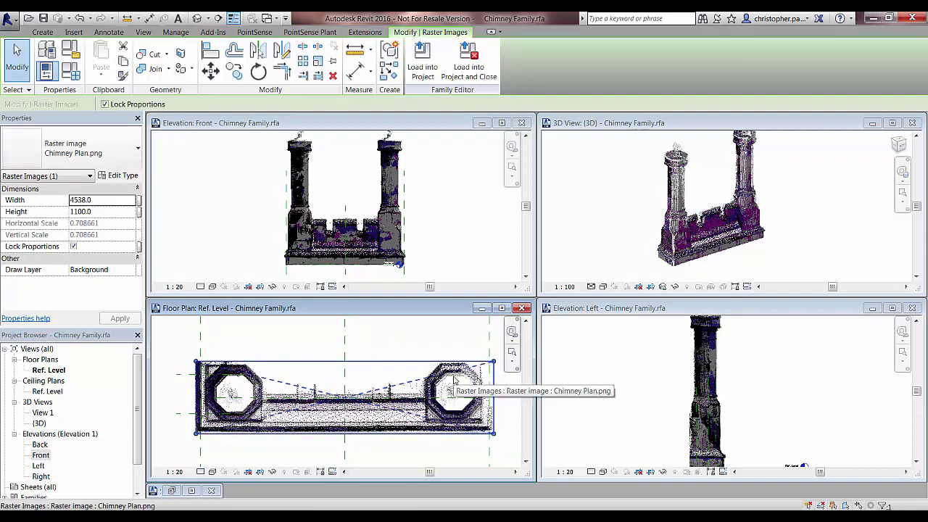
key("Escape")
left_click_drag(161, 335, 510, 465)
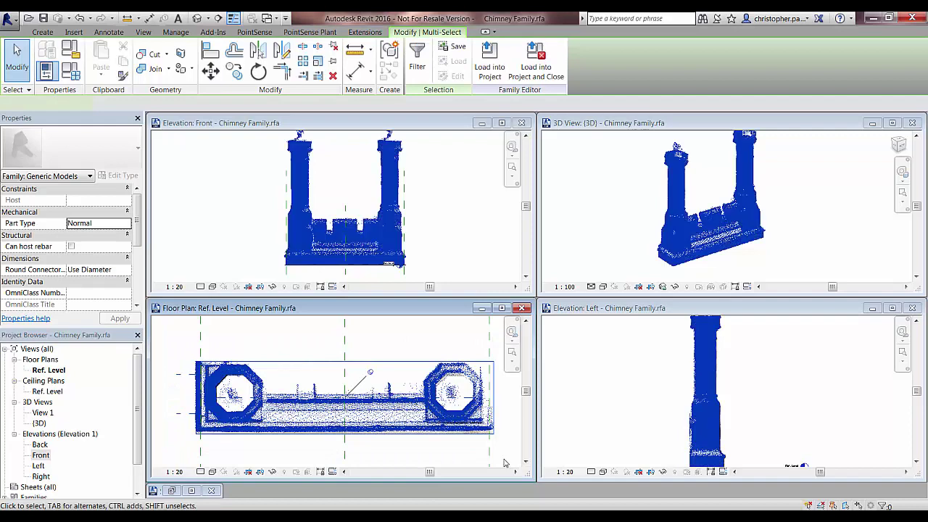
left_click(418, 65)
left_click(251, 218)
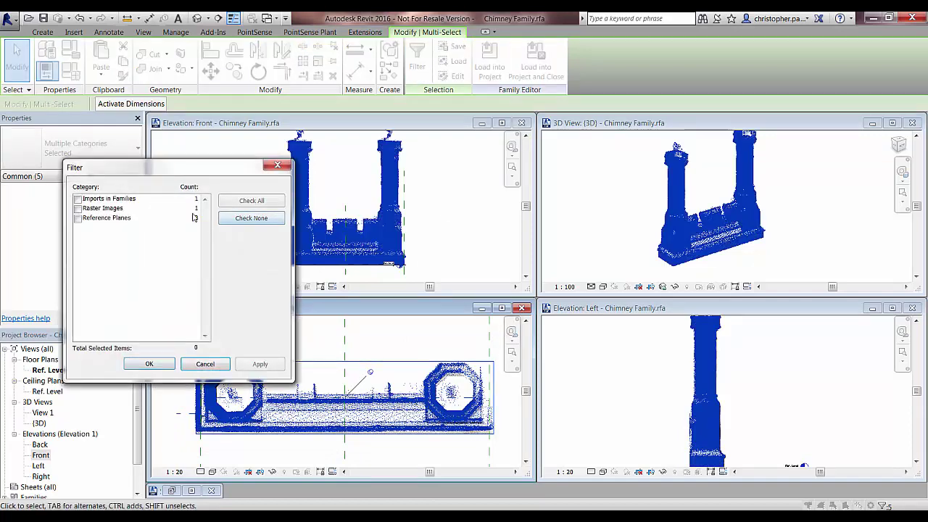
left_click(85, 202)
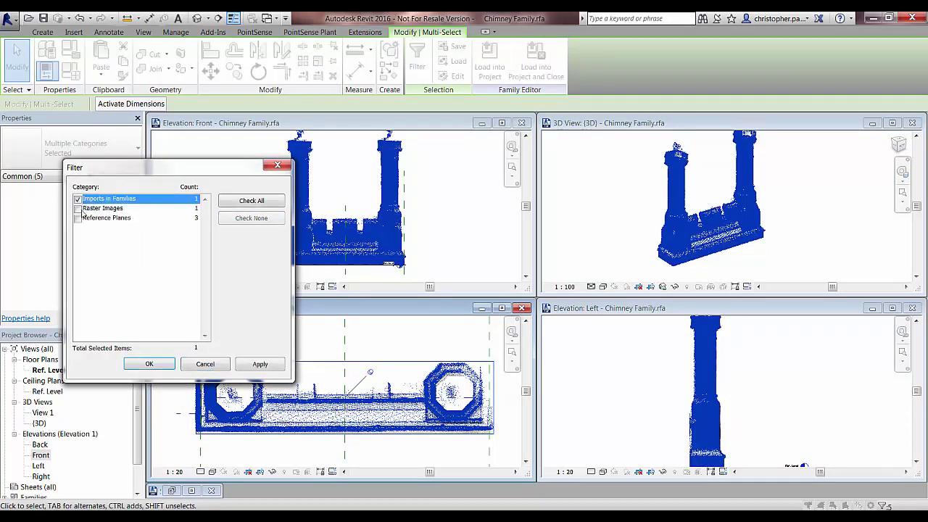
left_click(149, 364)
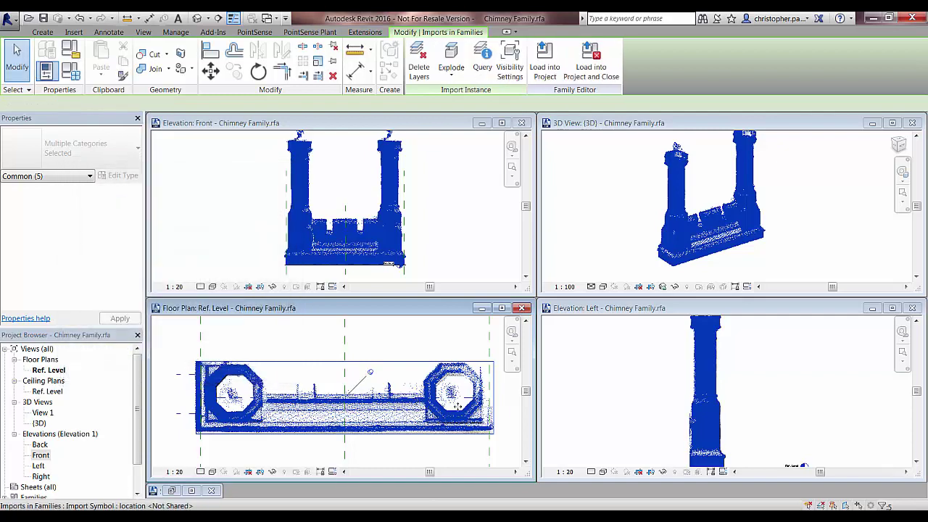
left_click(273, 472)
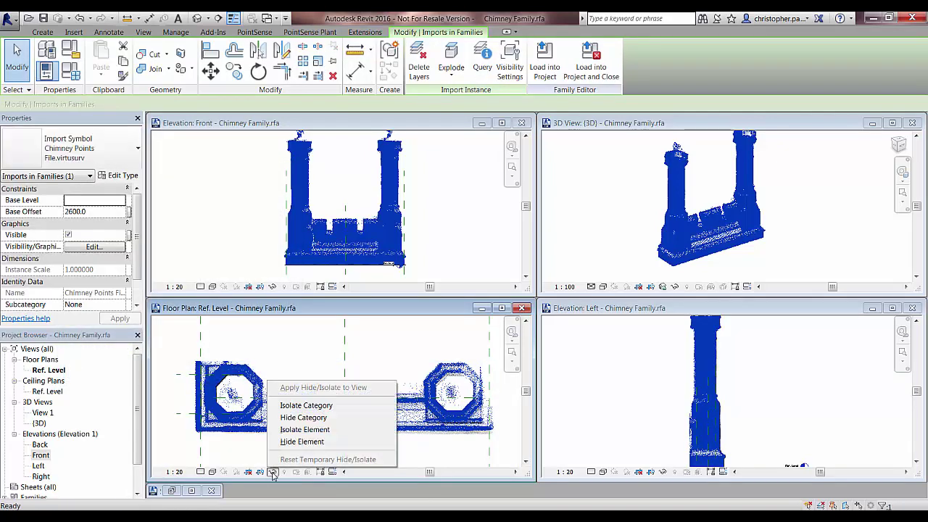
left_click(302, 442)
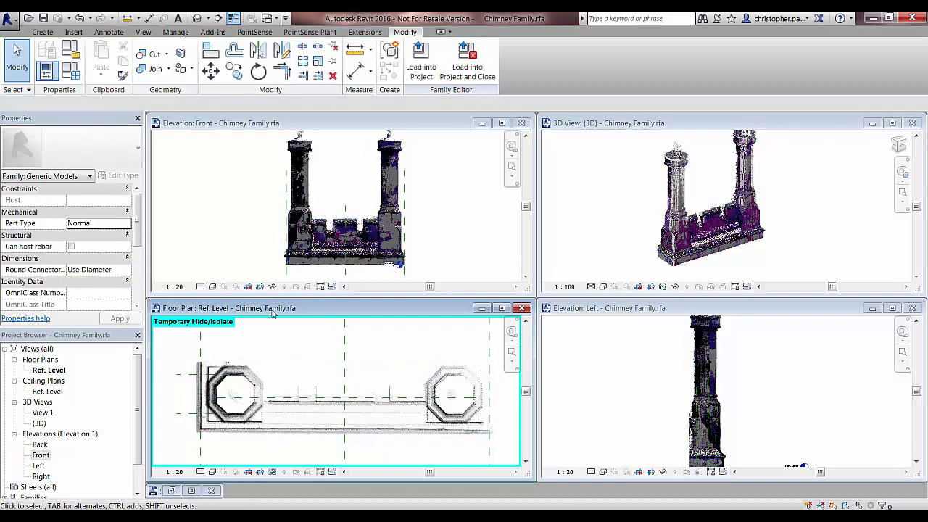
- In the Front elevation, filter the selection to Imports in Families and temporarily hide the point cloud element
left_click(310, 246)
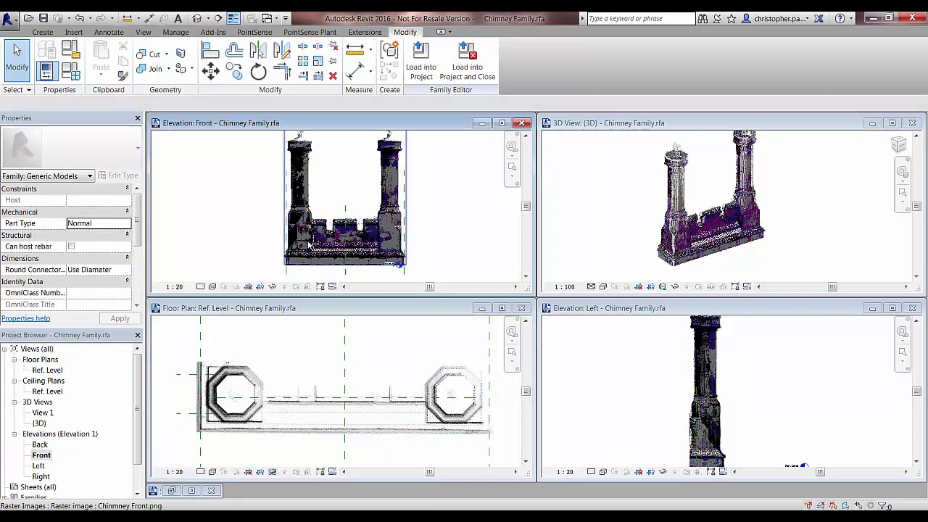
left_click(293, 165)
key("Escape")
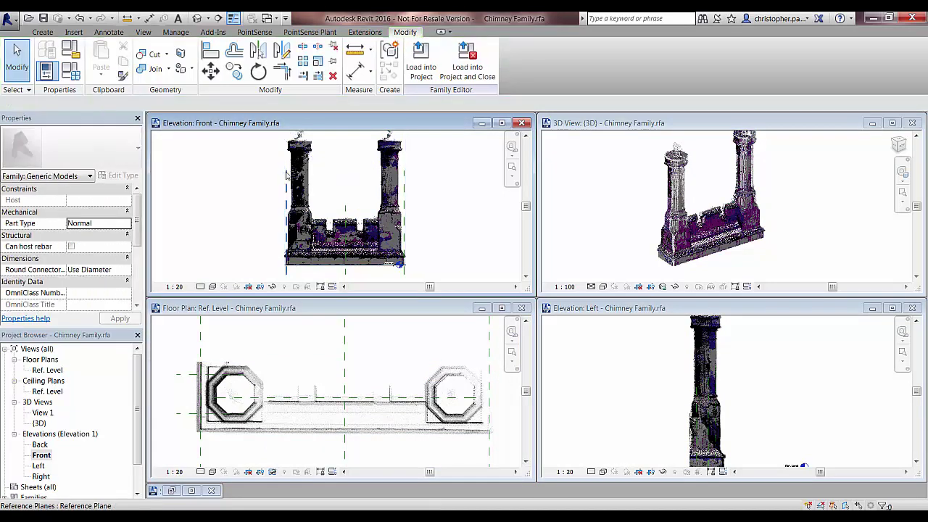
scroll(286, 172, "down", 1)
middle_click_drag(278, 204, 277, 206)
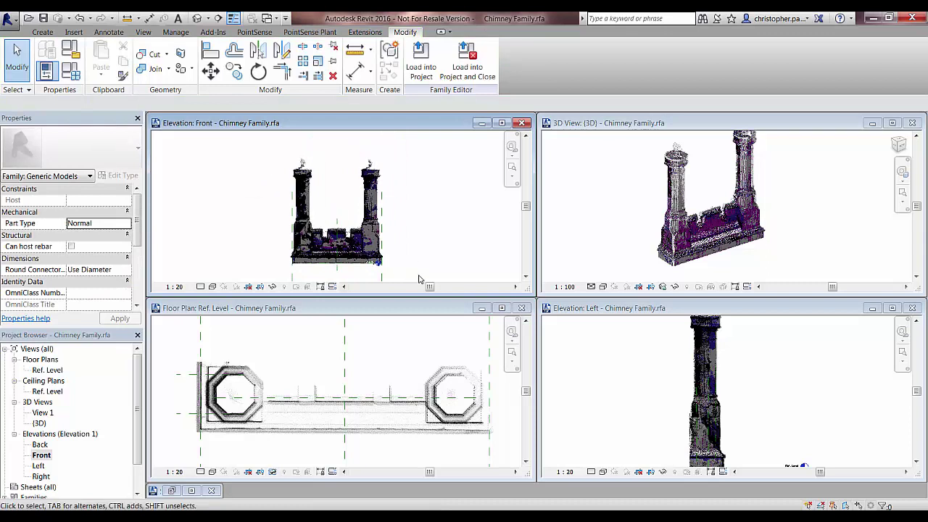
scroll(438, 262, "down", 1)
middle_click_drag(439, 263, 424, 230)
left_click_drag(270, 139, 415, 258)
left_click(272, 288)
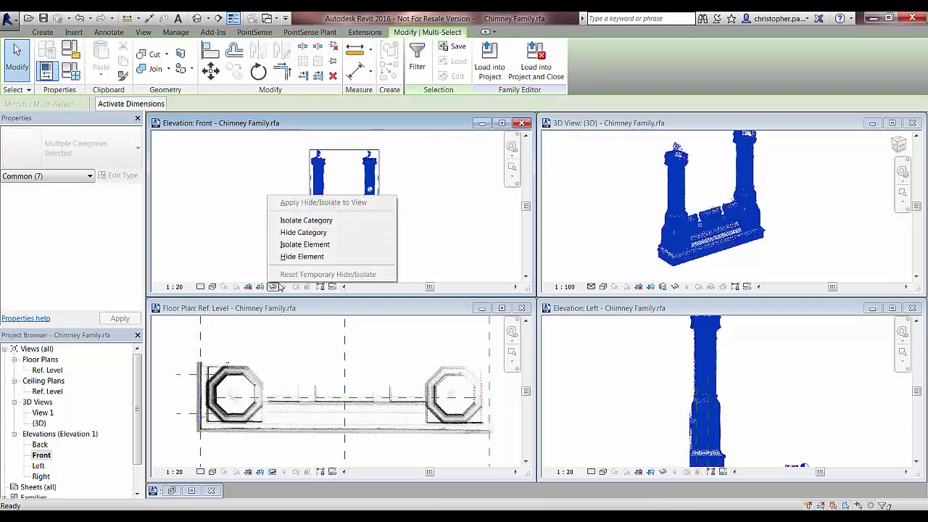
left_click(305, 245)
left_click(417, 58)
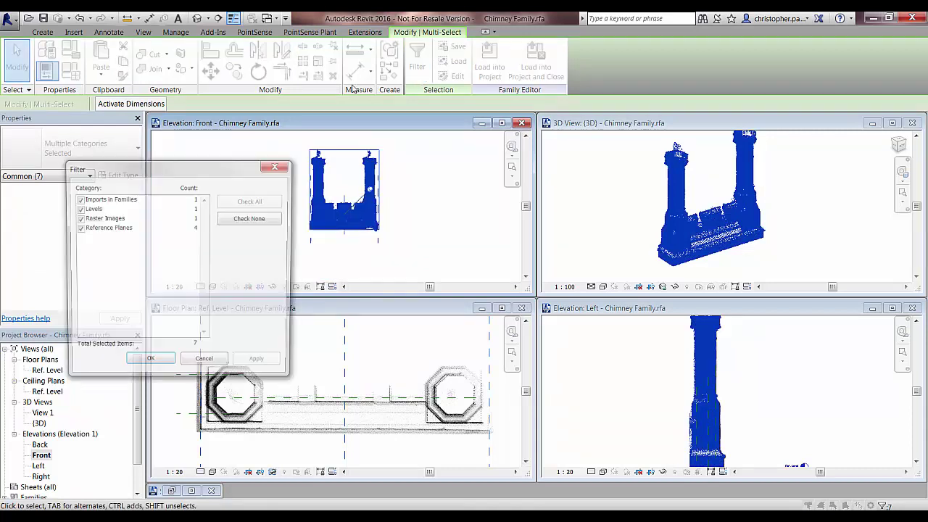
left_click(239, 220)
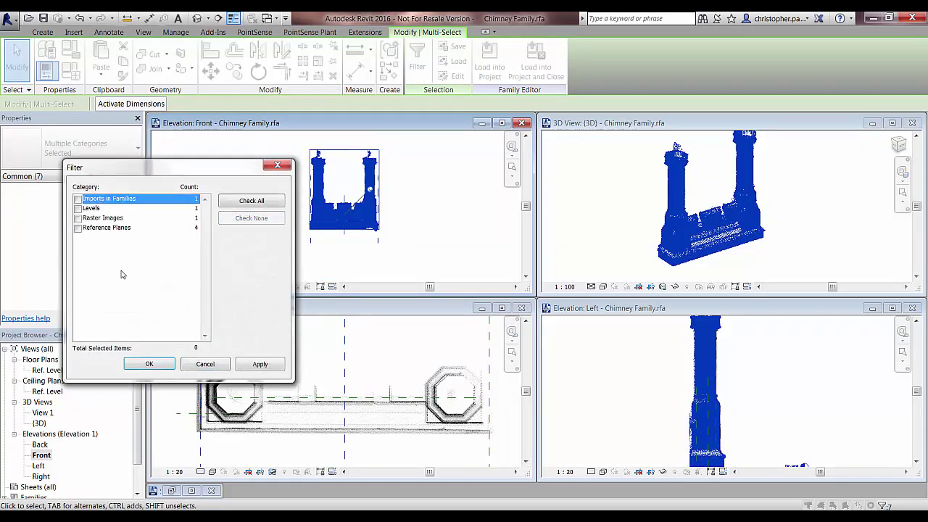
left_click(78, 199)
left_click(148, 364)
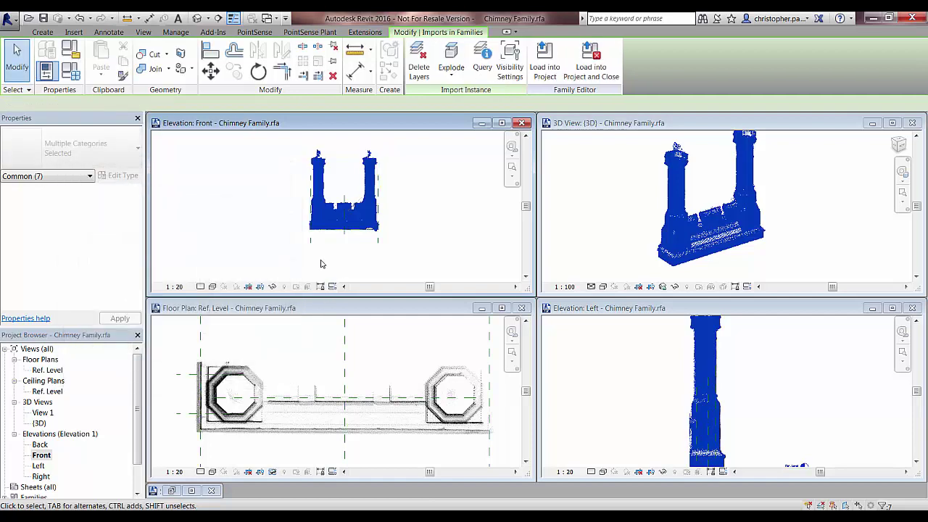
right_click(268, 193)
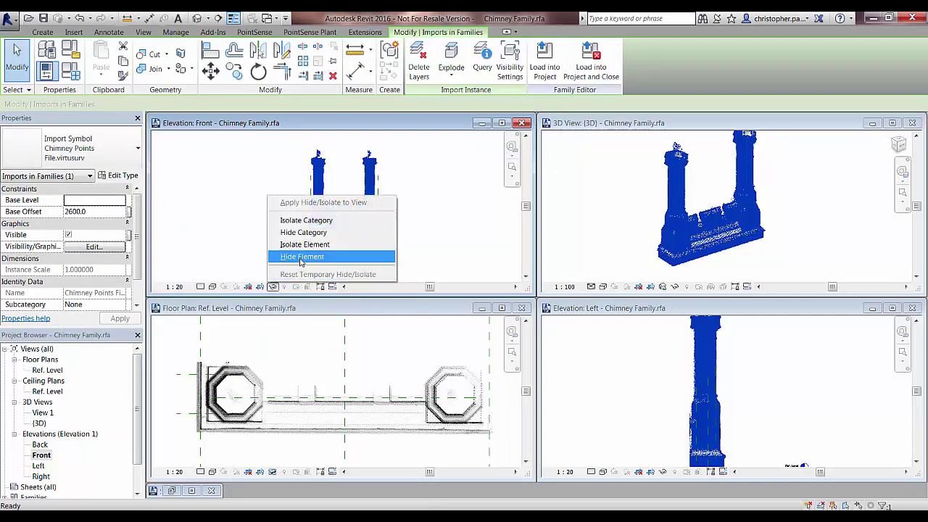
left_click(319, 253)
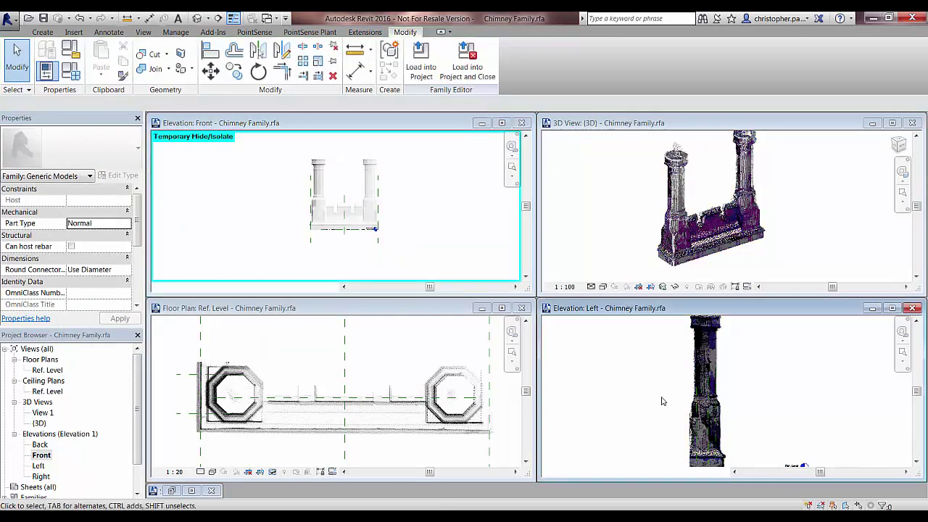
- In the Left elevation, filter the selection to Imports in Families and temporarily hide the point cloud element
scroll(651, 385, "down", 4)
middle_click_drag(654, 330, 658, 333)
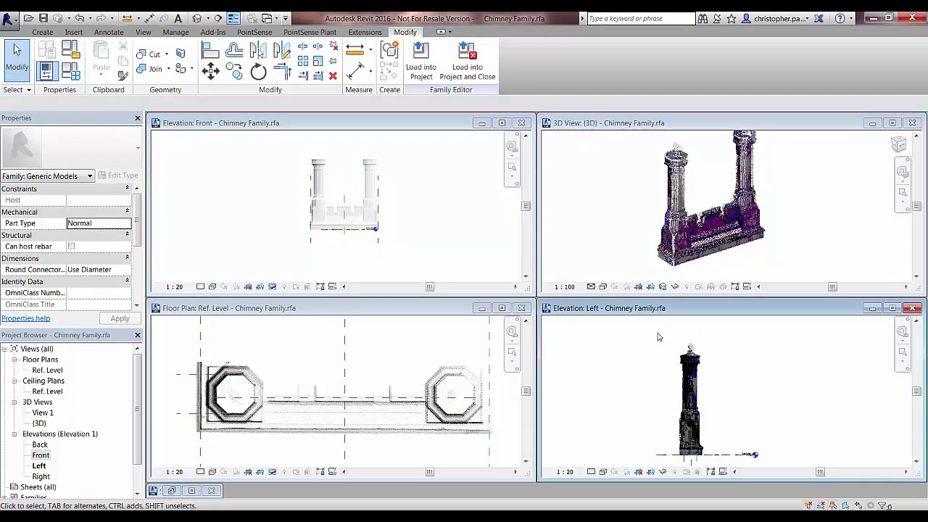
left_click_drag(678, 363, 658, 364)
scroll(657, 364, "down", 1)
middle_click_drag(657, 365, 659, 353)
left_click_drag(655, 331, 707, 441)
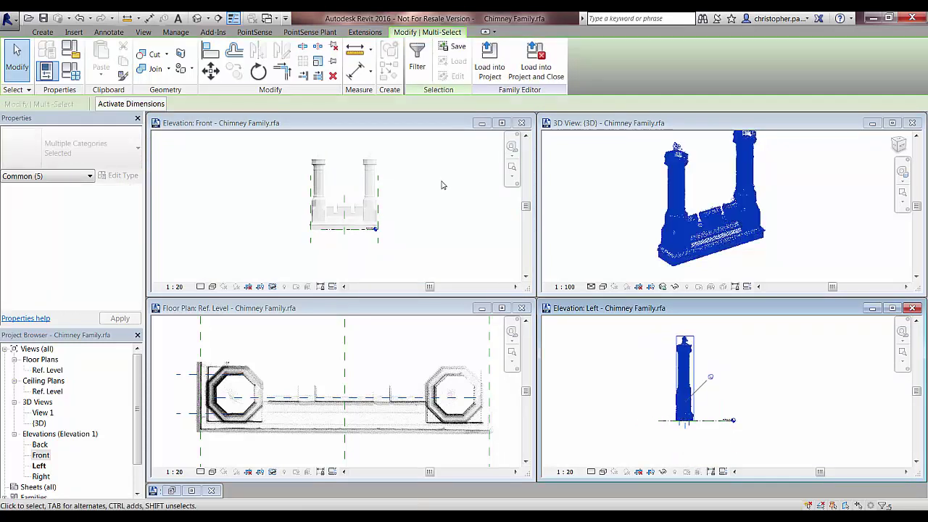
left_click(415, 72)
left_click(252, 218)
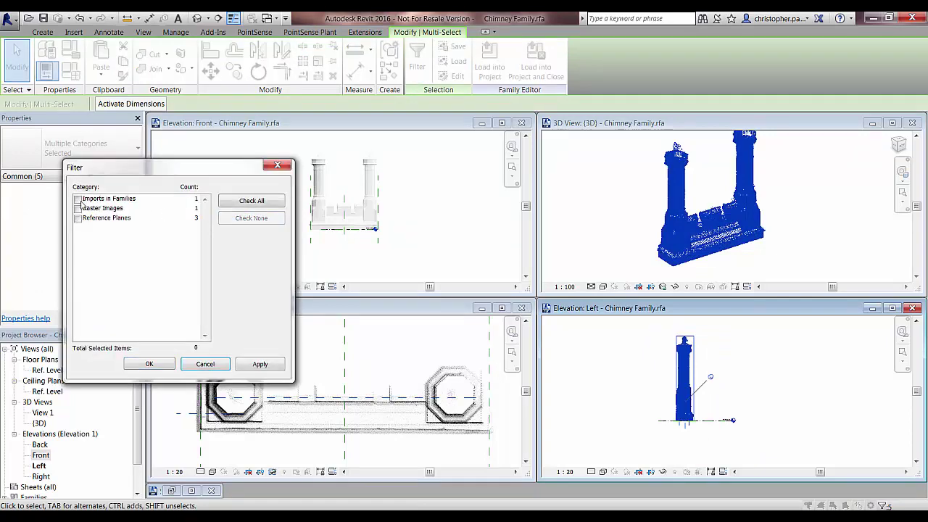
left_click(83, 200)
left_click(134, 367)
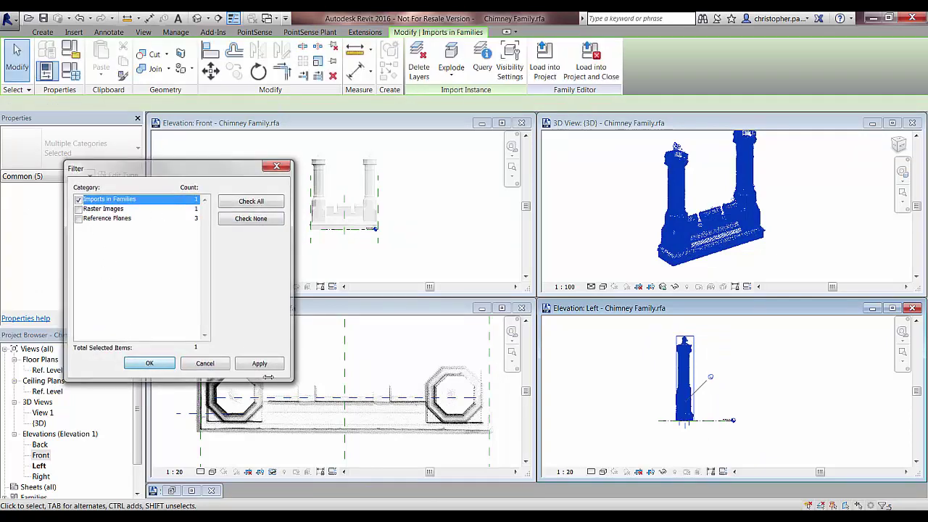
left_click(663, 472)
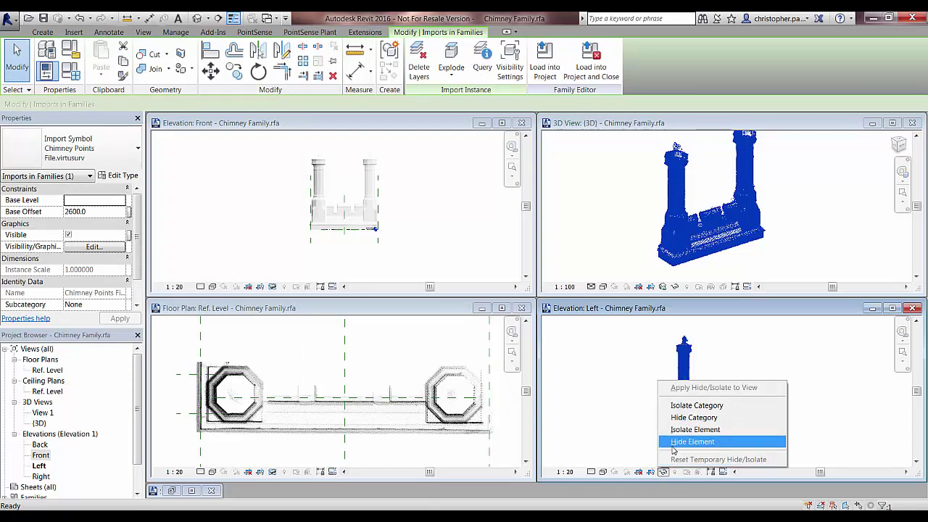
left_click(675, 442)
- Make the Ref. Level plan the active view, tile all open views and zoom each one to fit
left_click(840, 205)
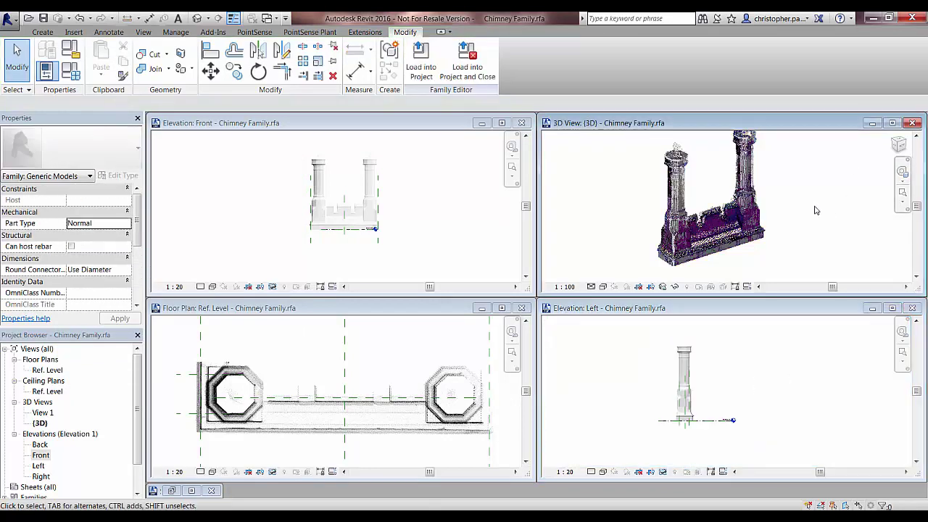
scroll(815, 210, "down", 1)
middle_click_drag(791, 224, 752, 238)
left_click(374, 375)
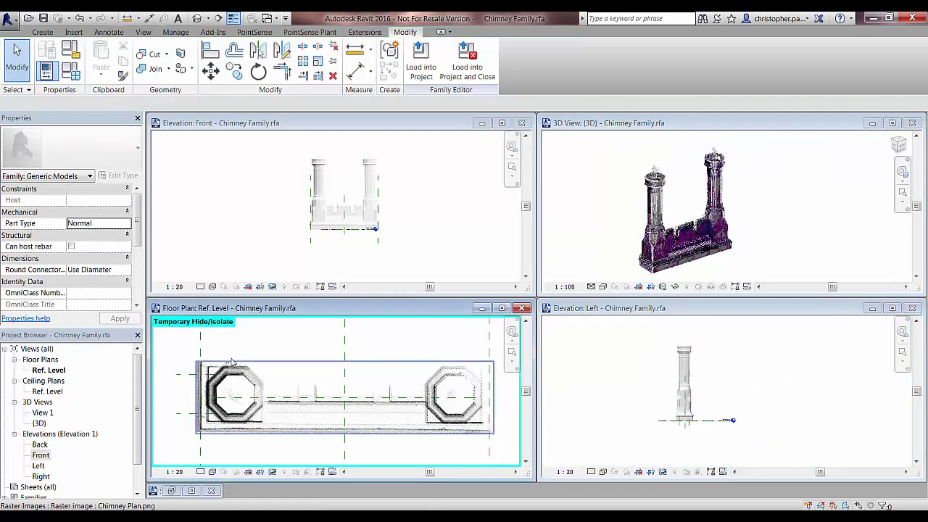
left_click(502, 308)
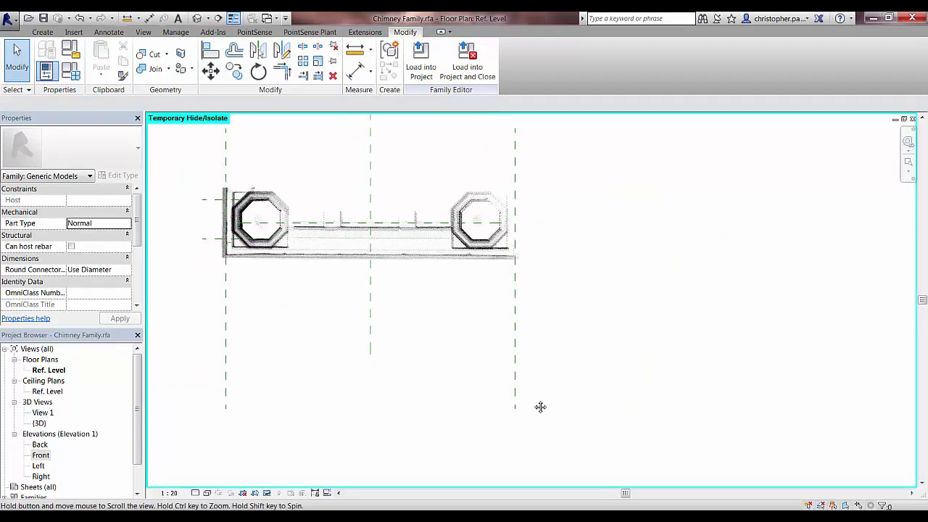
scroll(356, 276, "up", 5)
key("w")
key("t")
key("z")
key("a")
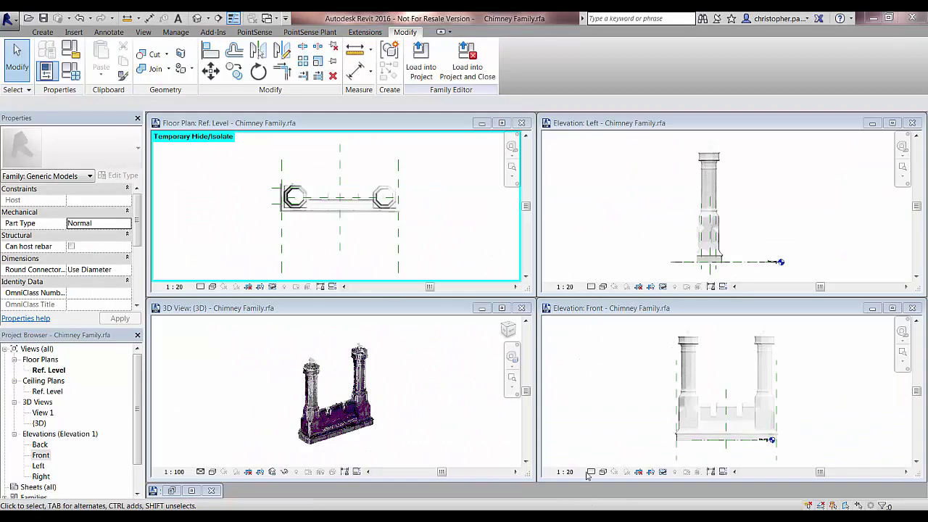
- Pin the raster images in the Ref. Level plan, Left elevation and Front elevation, and clear the selection
left_click(367, 210)
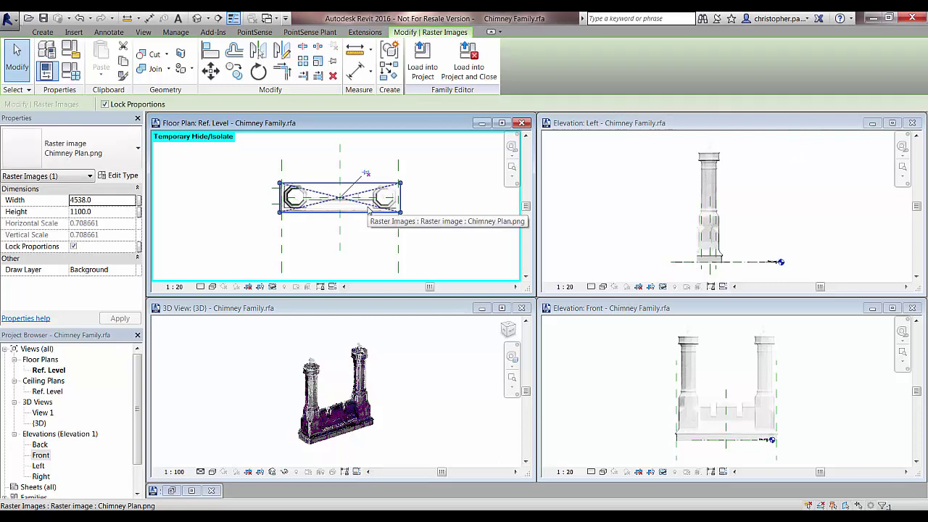
left_click(333, 63)
left_click(707, 187)
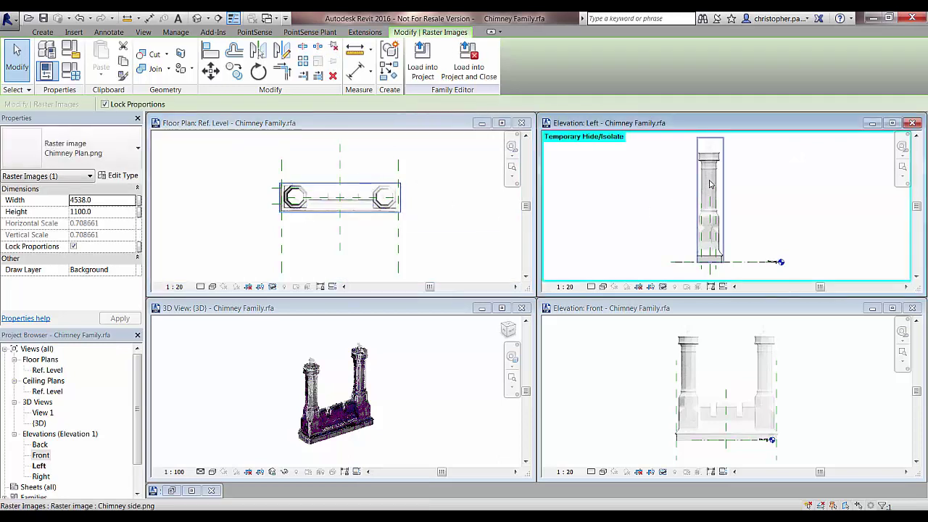
left_click(613, 343)
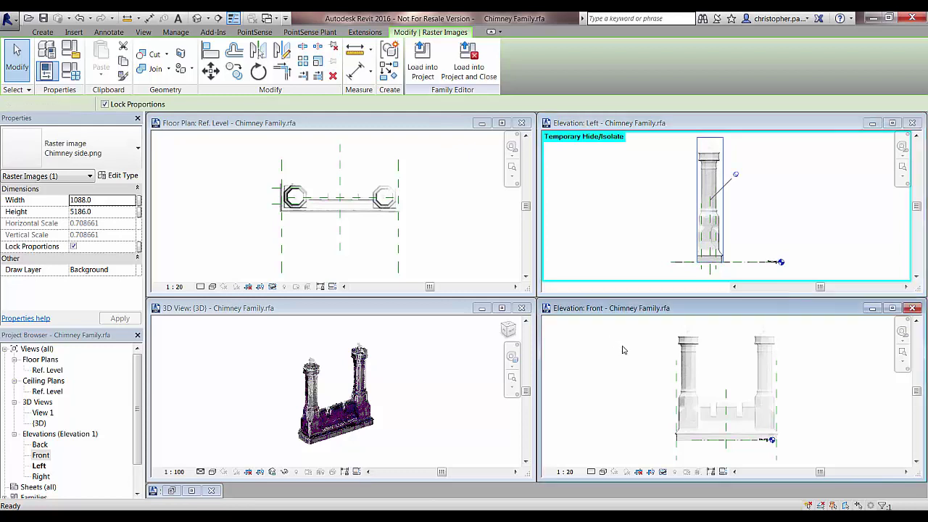
left_click(684, 357)
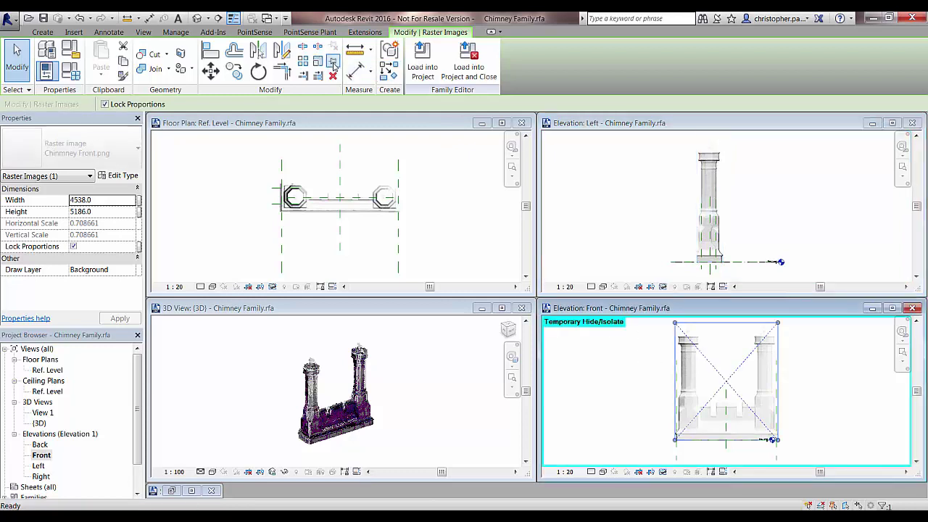
left_click(435, 161)
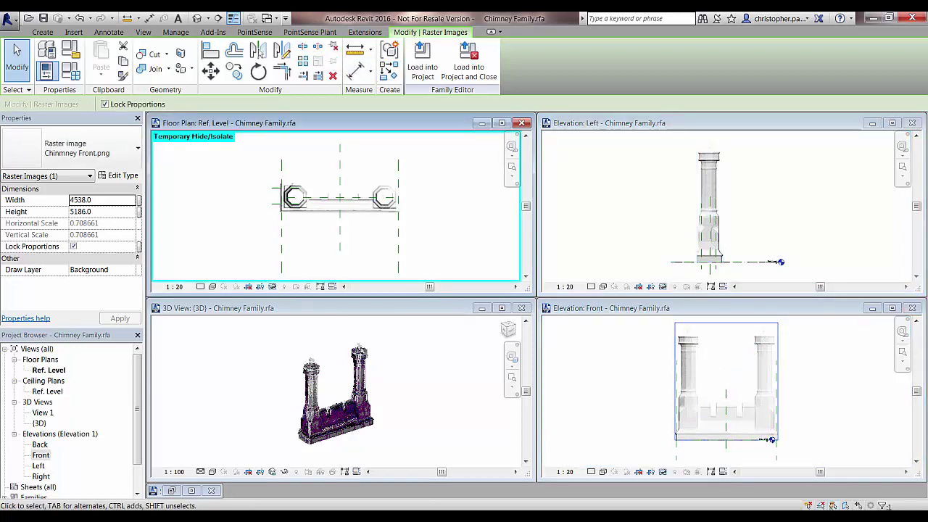
key("Escape")
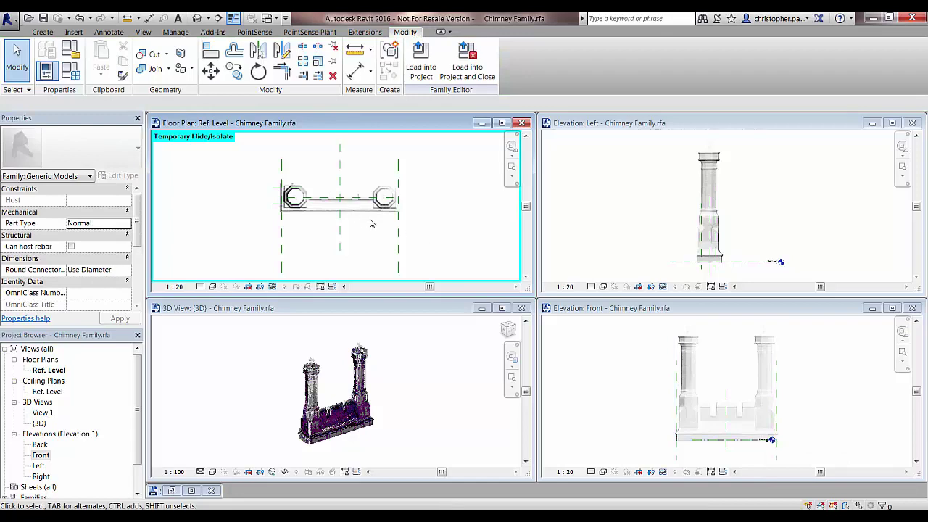
- Start an extrusion in the Ref. Level plan and trace the upper-left diagonal and top inner edges of the left-hand octagonal chimney with lines
scroll(307, 207, "up", 10)
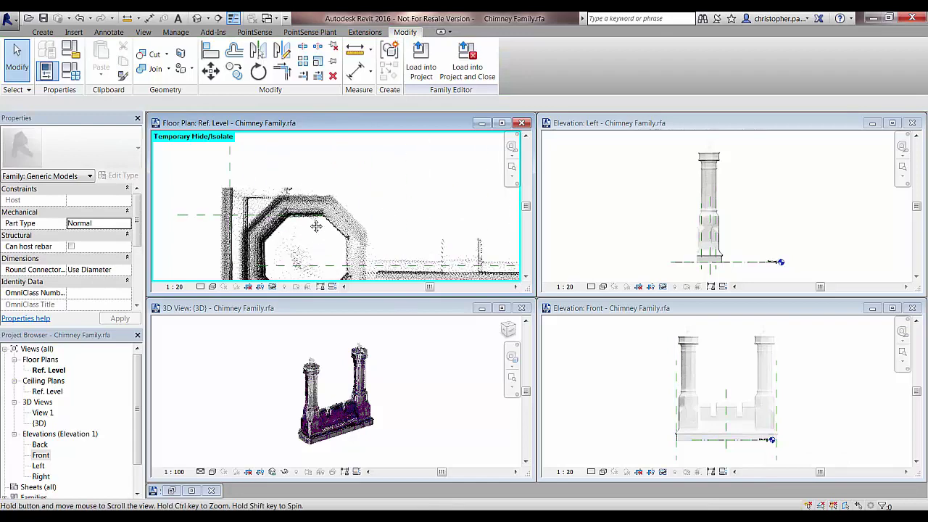
scroll(331, 209, "up", 3)
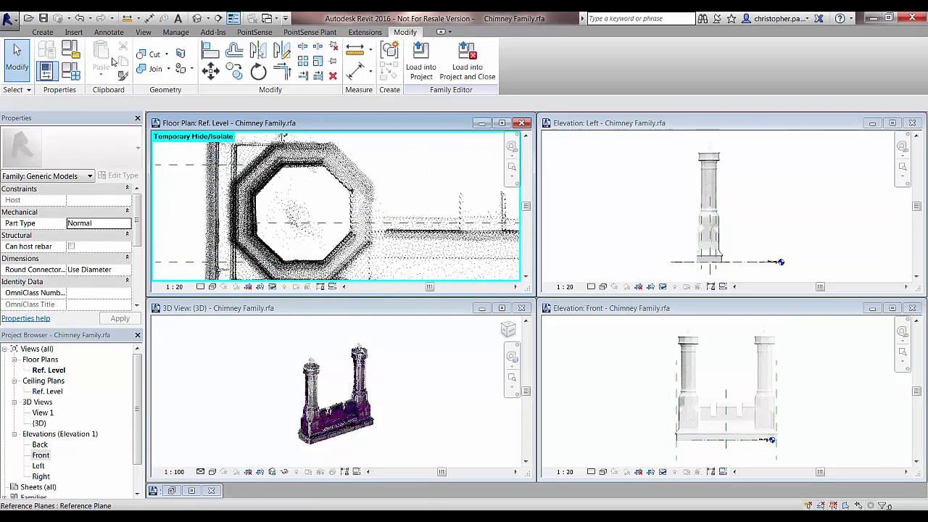
left_click(44, 32)
left_click(103, 55)
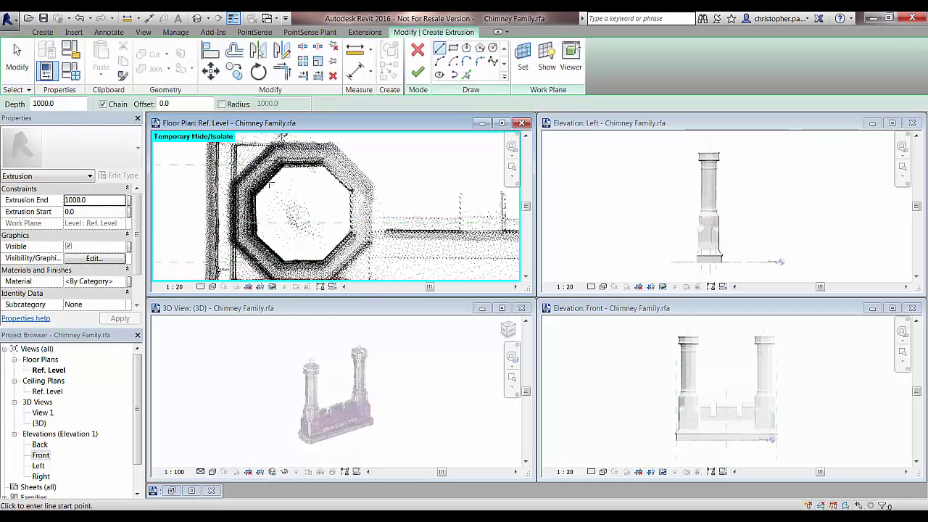
scroll(259, 194, "up", 3)
key("Escape")
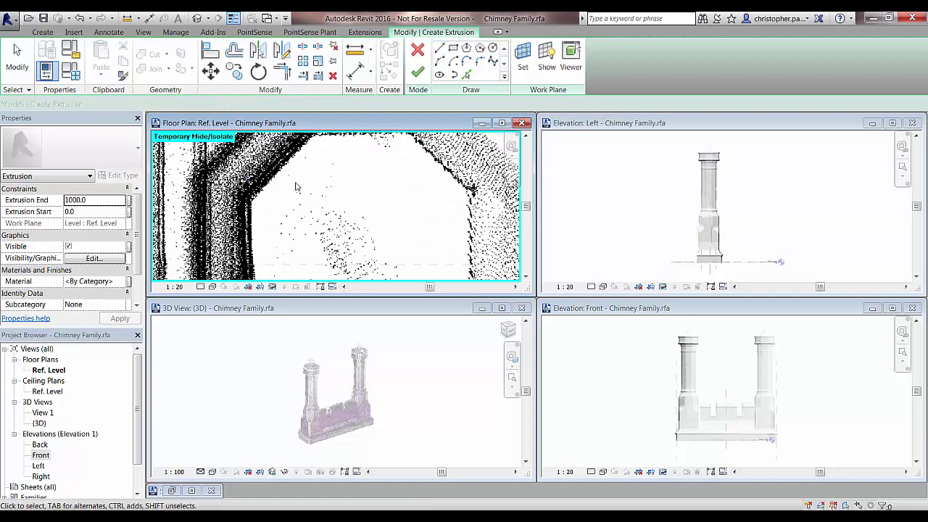
left_click(439, 48)
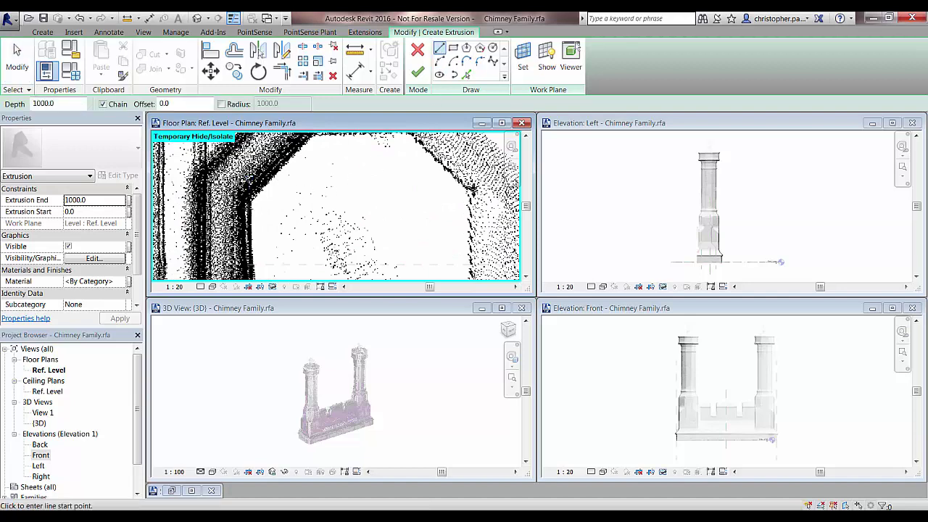
scroll(239, 218, "down", 3)
left_click(231, 230)
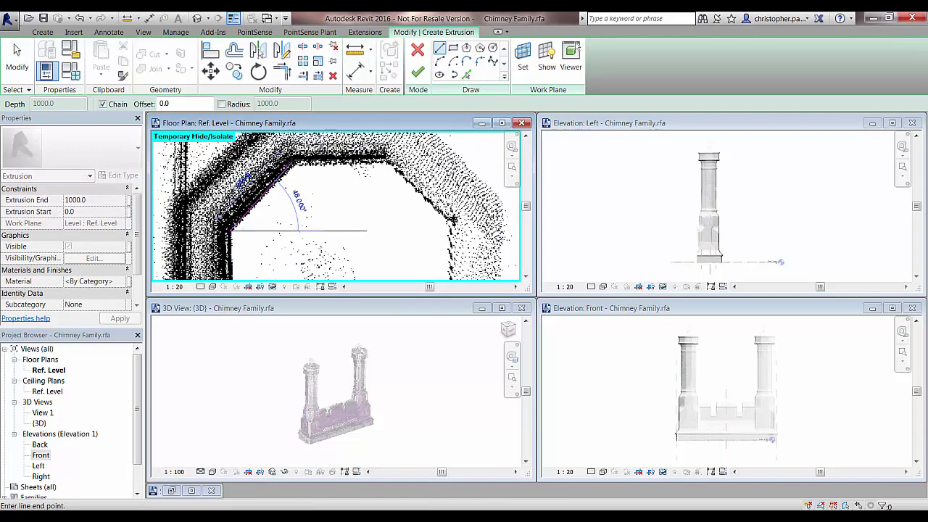
left_click(294, 165)
left_click(391, 166)
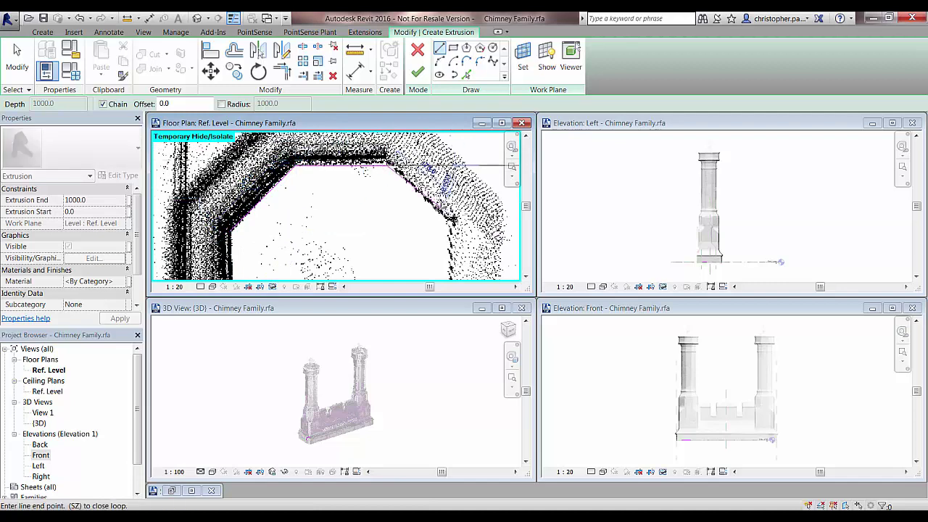
- Trace the remaining right, lower and left inner edges to close the octagonal chimney outline, and finish the extrusion sketch
middle_click_drag(451, 222, 421, 138)
left_click(419, 207)
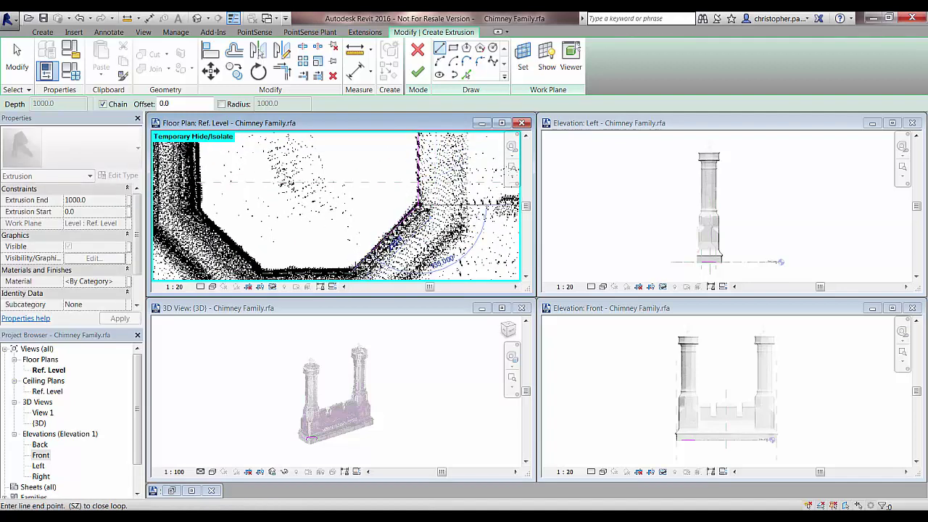
left_click(355, 269)
left_click(262, 269)
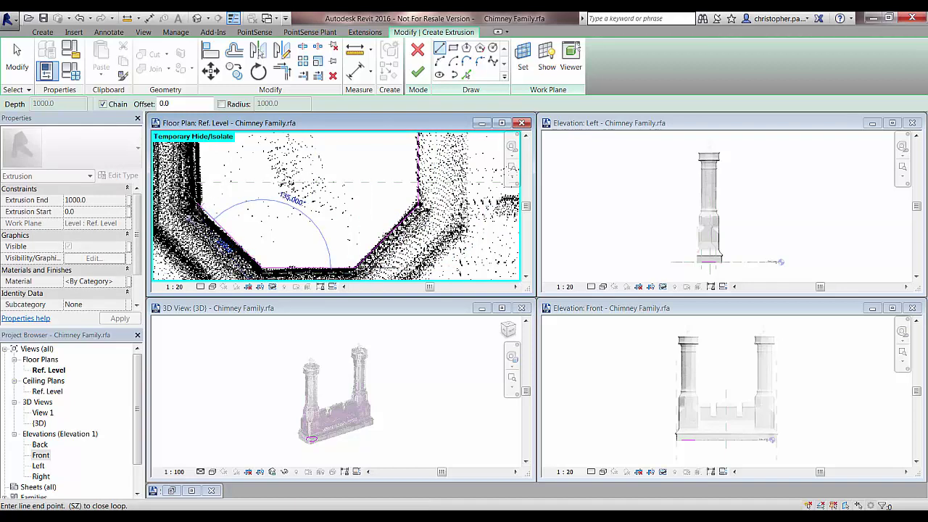
left_click(201, 211)
middle_click_drag(206, 137, 221, 194)
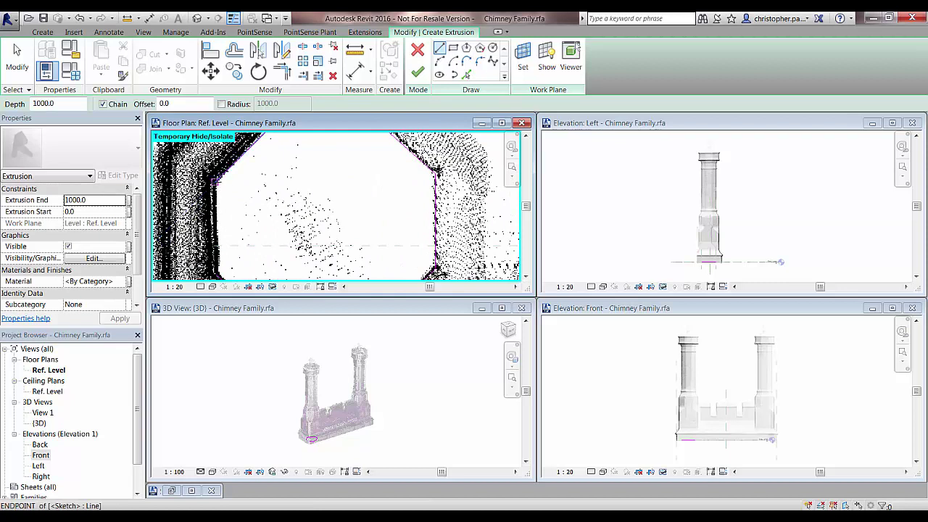
left_click(216, 182)
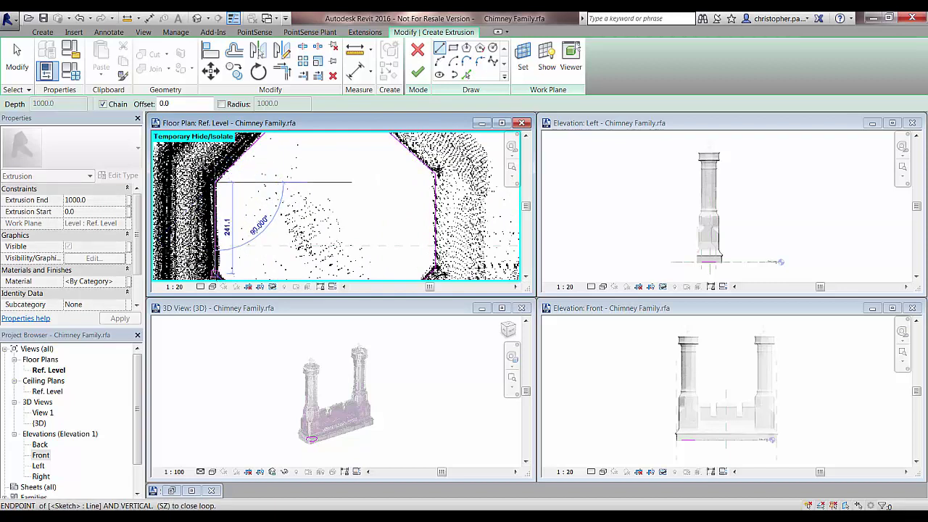
key("Escape")
left_click(417, 71)
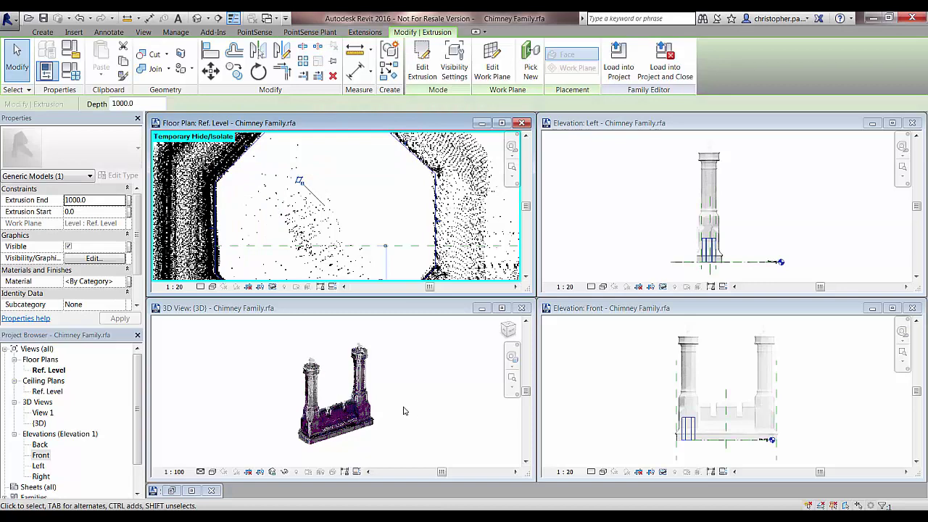
- In the Front elevation, stretch the octagonal extrusion along the left-hand chimney shaft, with its end at about 4190.2 and start at about 2214.3
left_click(640, 385)
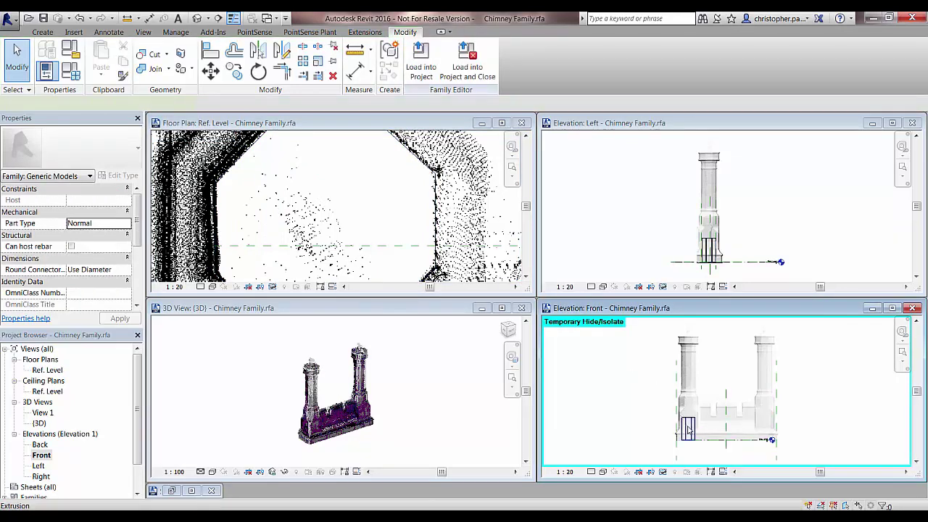
left_click(688, 429)
left_click_drag(689, 419, 702, 391)
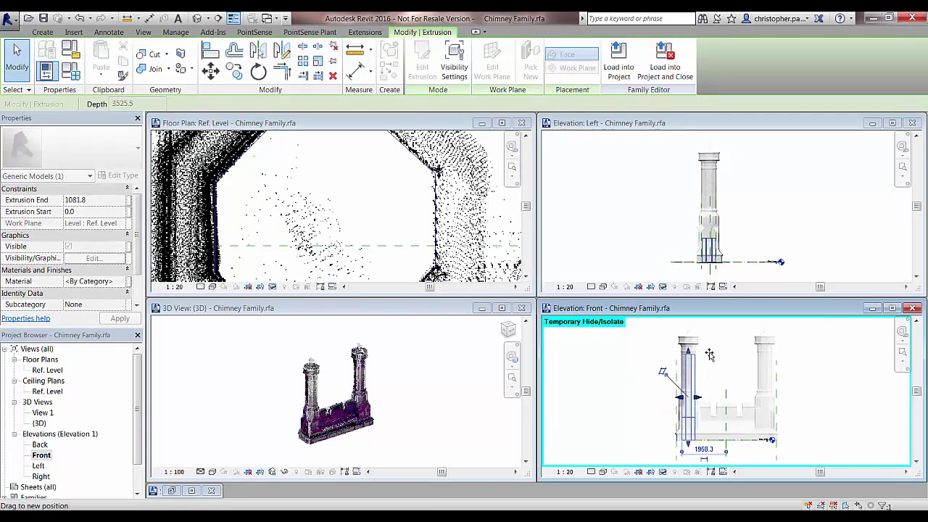
left_click_drag(710, 348, 710, 349)
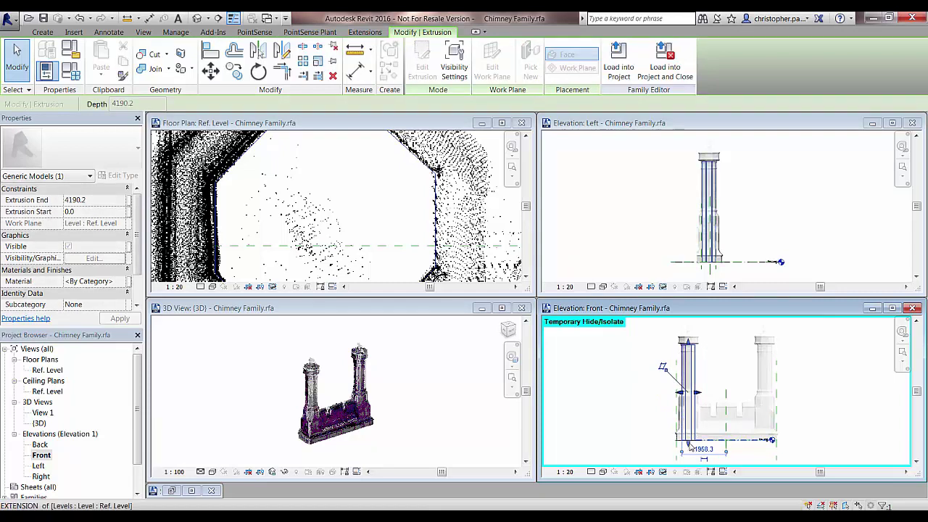
left_click_drag(693, 445, 689, 448)
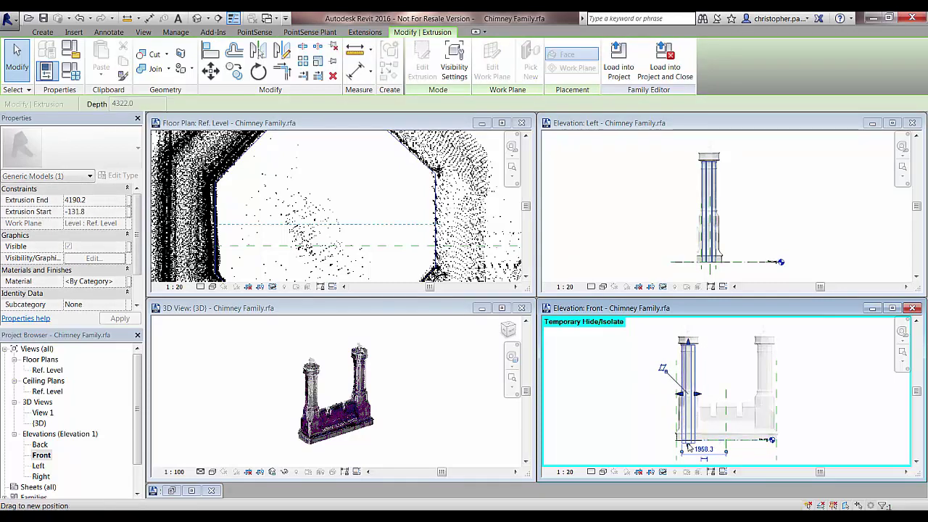
left_click(636, 404)
- Maximise the {3D} view, select the octagonal extrusion and examine how it fits the left-hand chimney shaft in the point cloud, then clear the selection
left_click(407, 423)
scroll(407, 422, "up", 6)
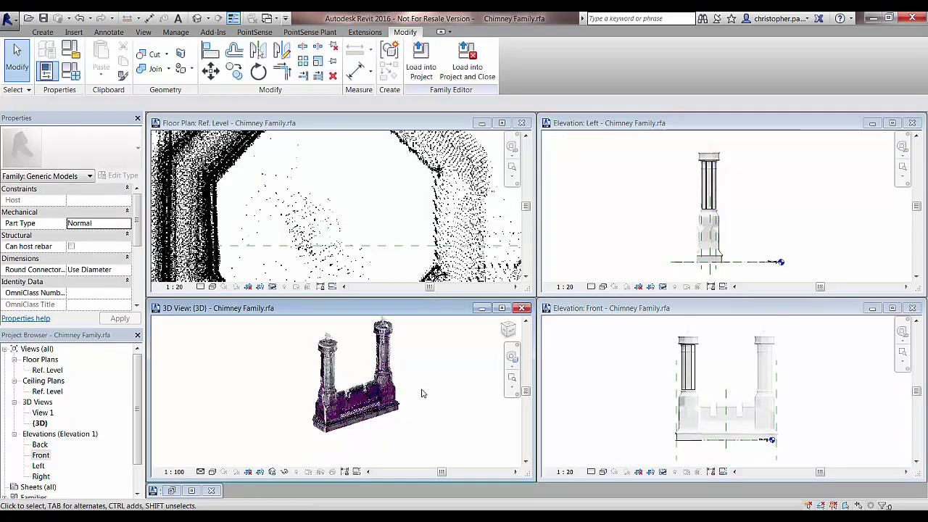
middle_click_drag(329, 446, 332, 385)
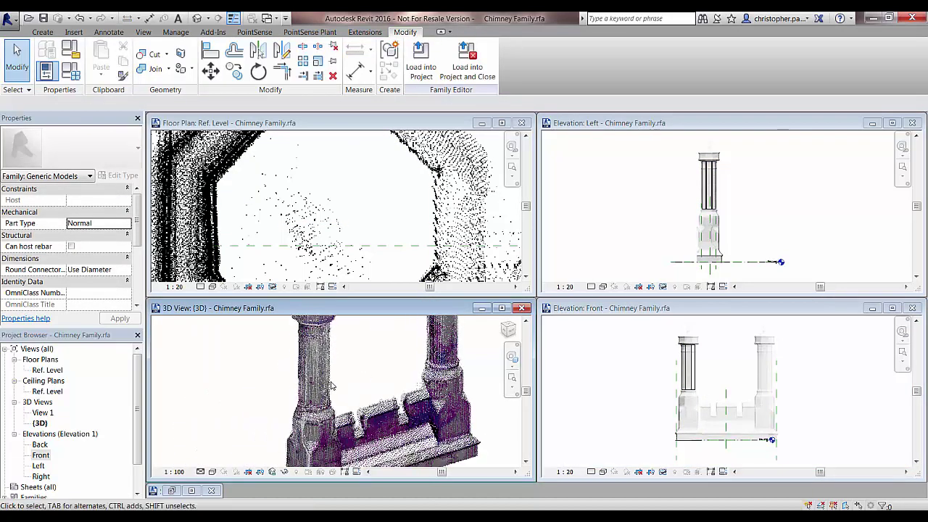
scroll(331, 385, "up", 2)
left_click(328, 409)
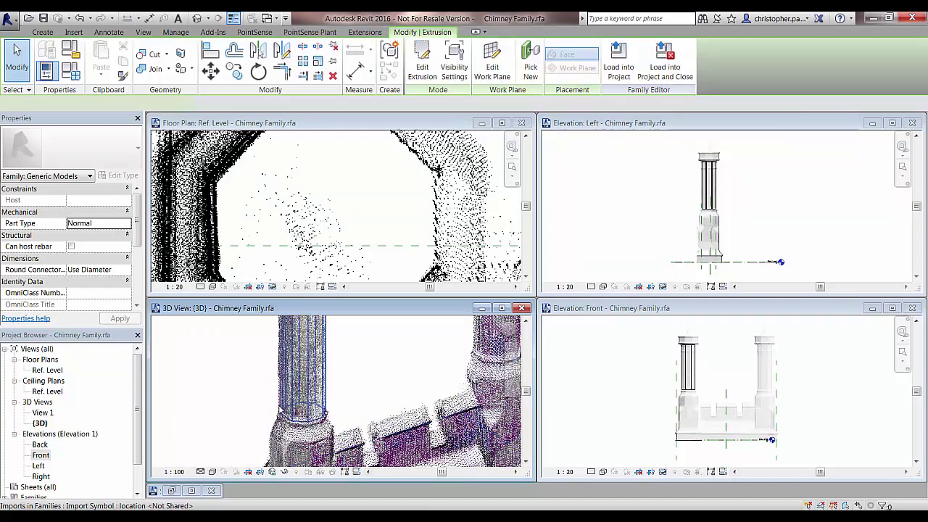
left_click(501, 308)
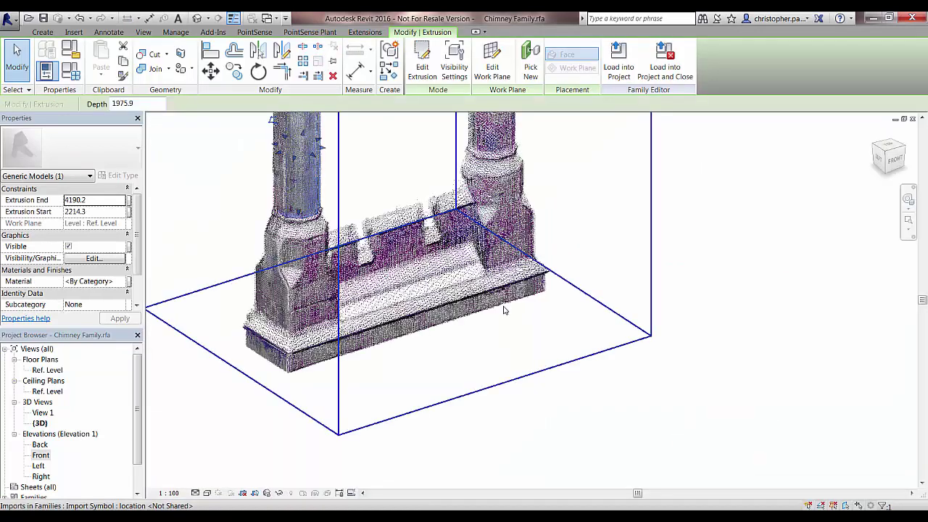
middle_click_drag(414, 314, 329, 286, "shift")
scroll(329, 286, "up", 4)
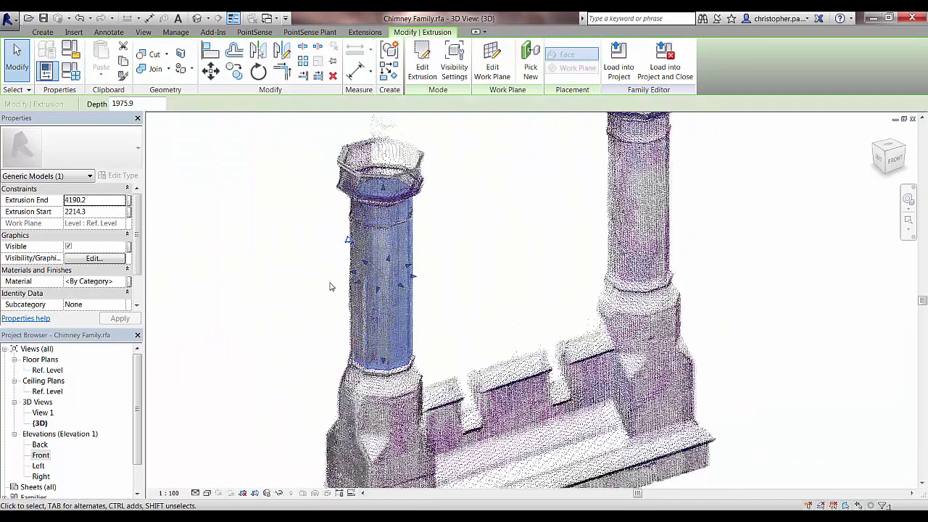
left_click(301, 299)
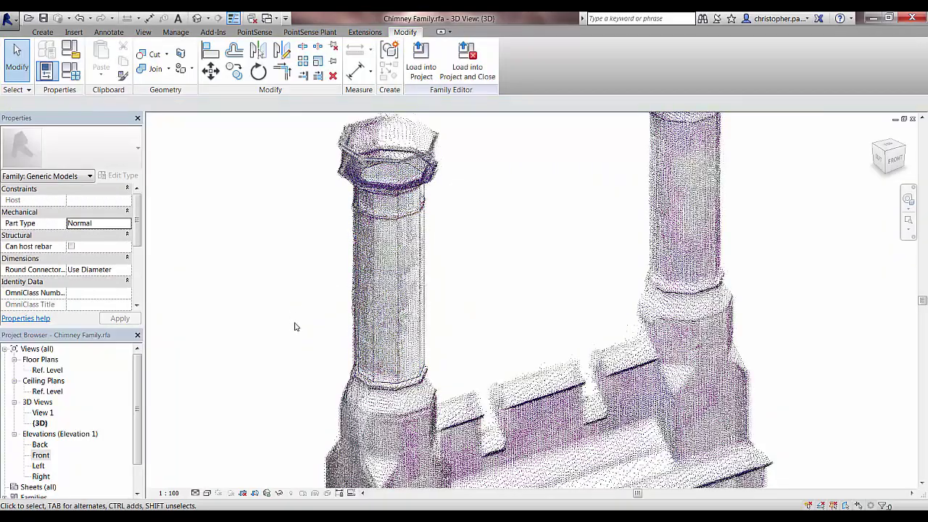
middle_click_drag(294, 326, 96, 296, "shift")
scroll(380, 296, "down", 4)
middle_click_drag(474, 298, 510, 344)
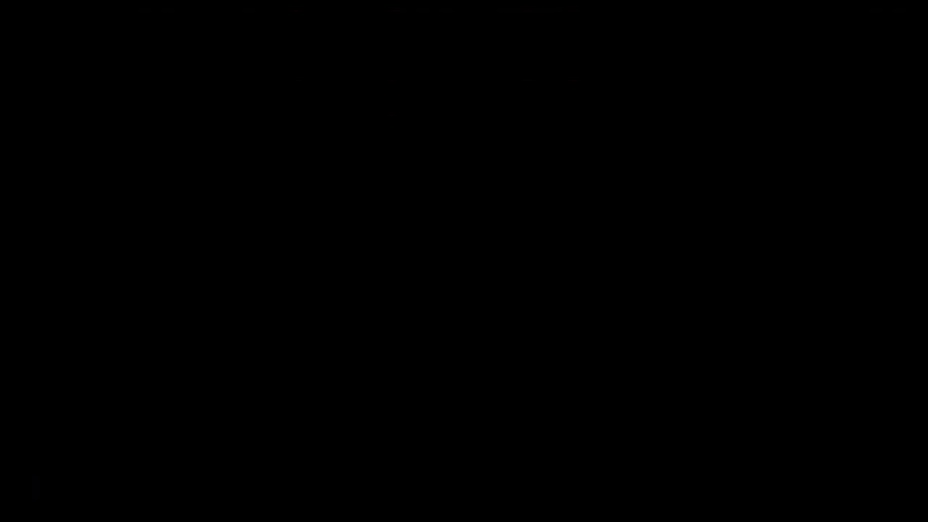